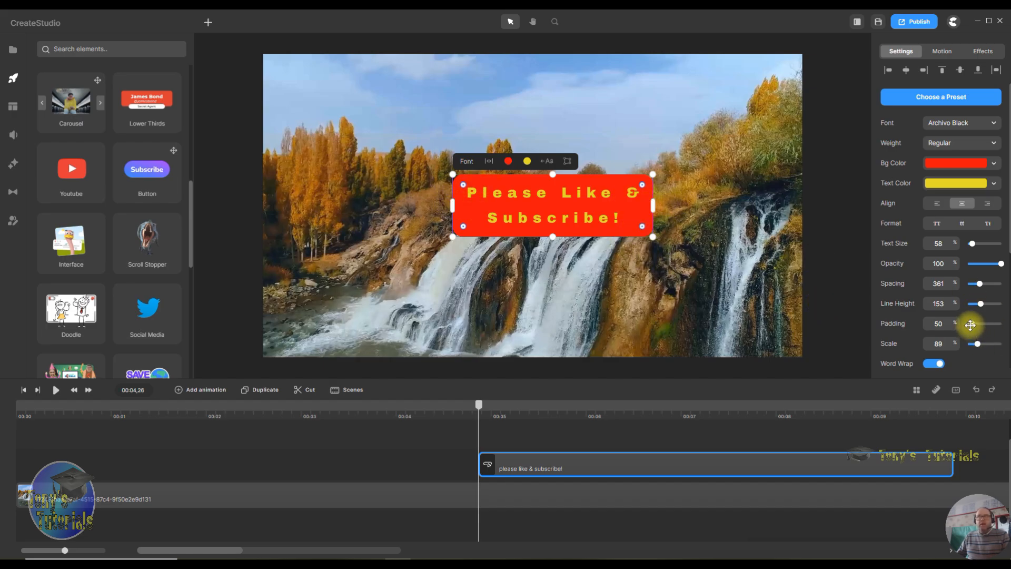
Step: Reduce the "Please Like & Subscribe!" caption's padding to 41% and its scale to 87%
mouse_move(970, 325)
mouse_down()
mouse_move(994, 325)
mouse_move(970, 325)
mouse_up()
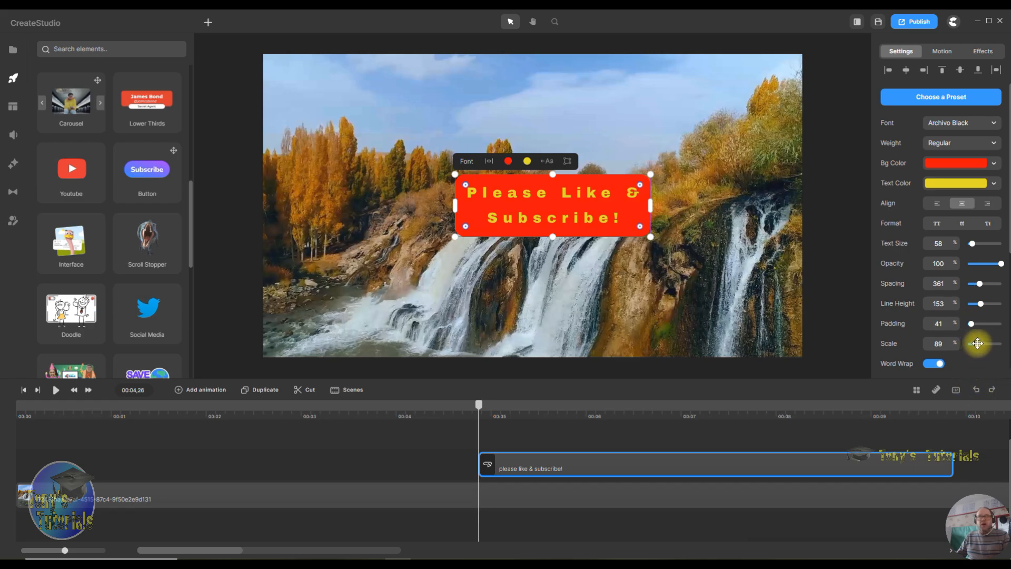
mouse_move(977, 343)
mouse_down()
mouse_move(989, 342)
mouse_move(977, 343)
mouse_up()
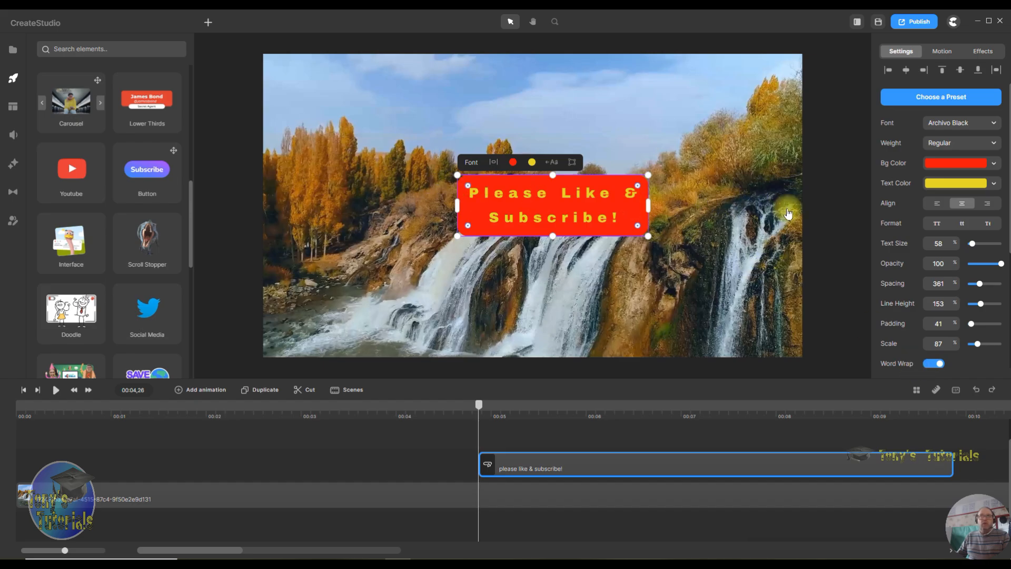
Step: Turn off word wrap to put the caption on a single line, and turn it back on
click(939, 364)
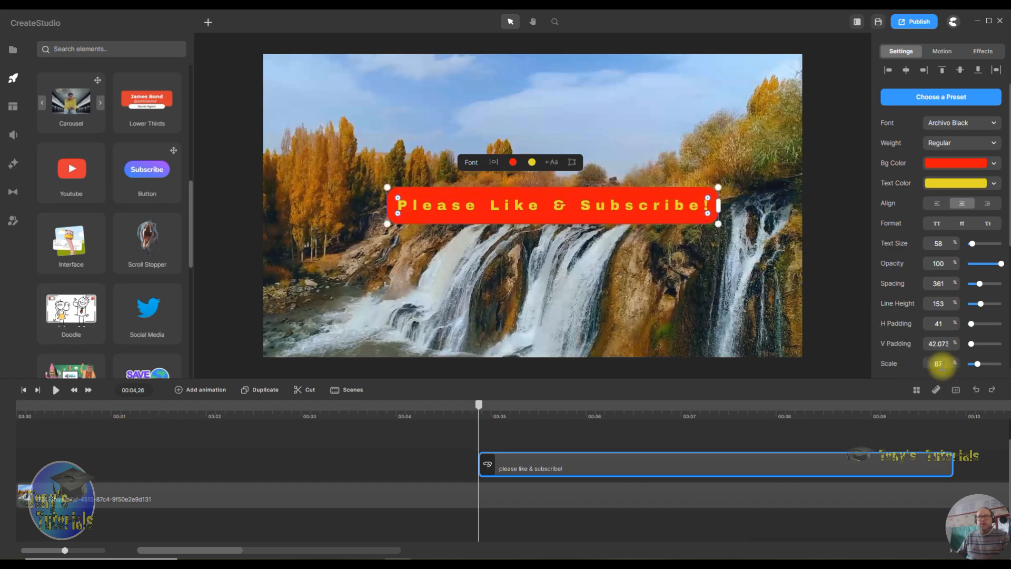
click(557, 210)
scroll(963, 326, down, 4)
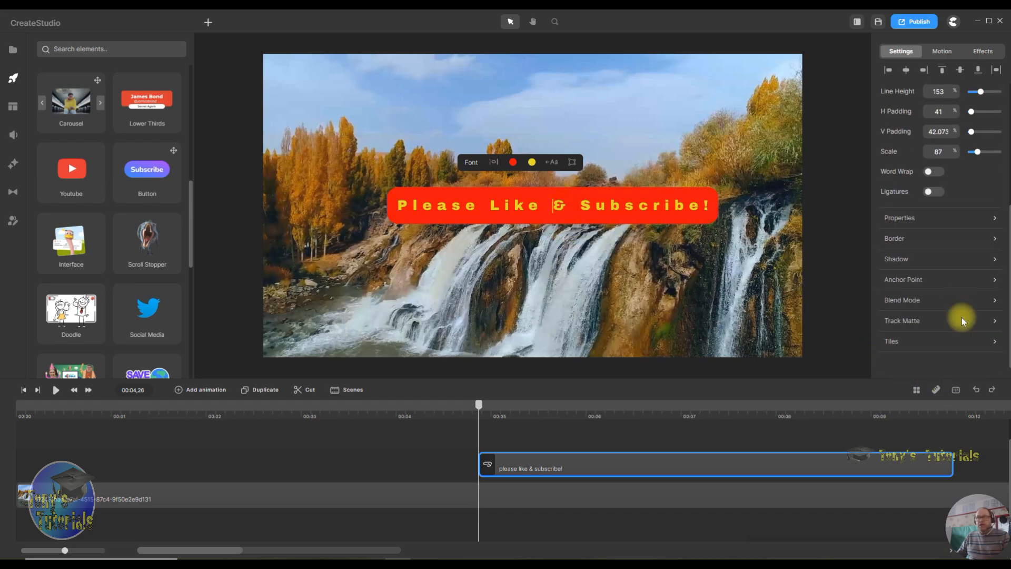
click(933, 172)
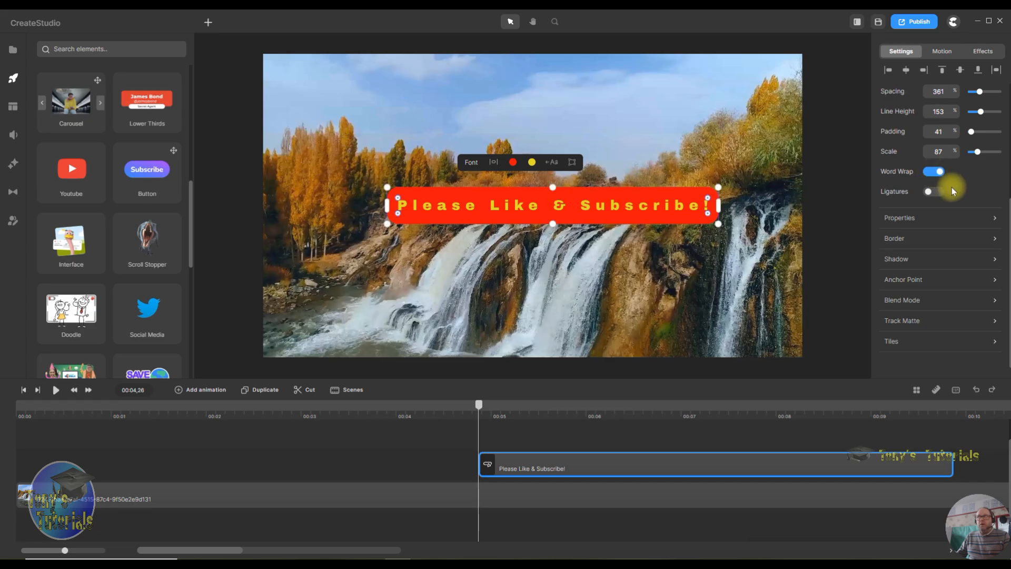
Step: Insert a line break before "& Subscribe!" in the caption and move the playhead to 00:06,17
click(556, 205)
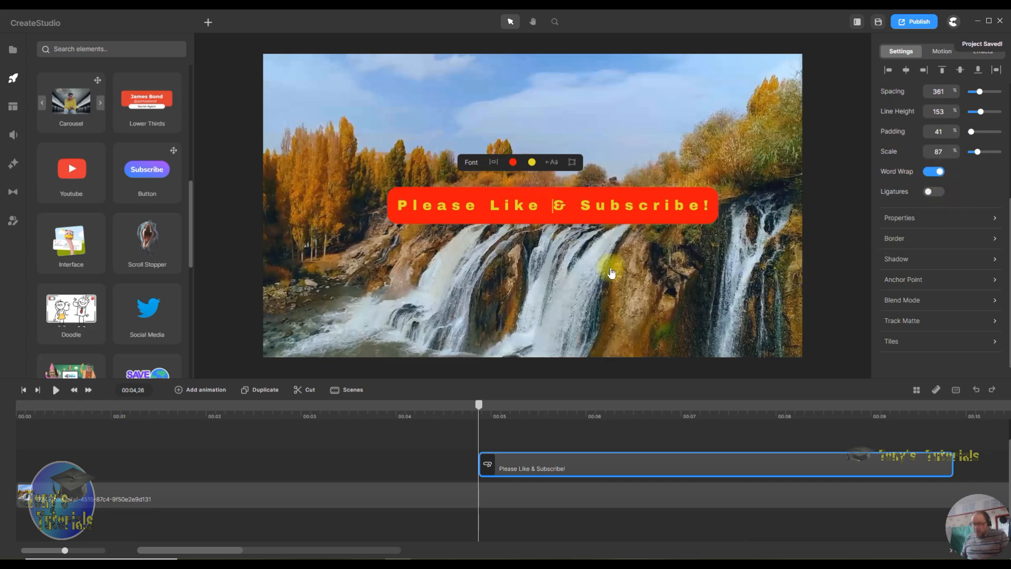
key(Return)
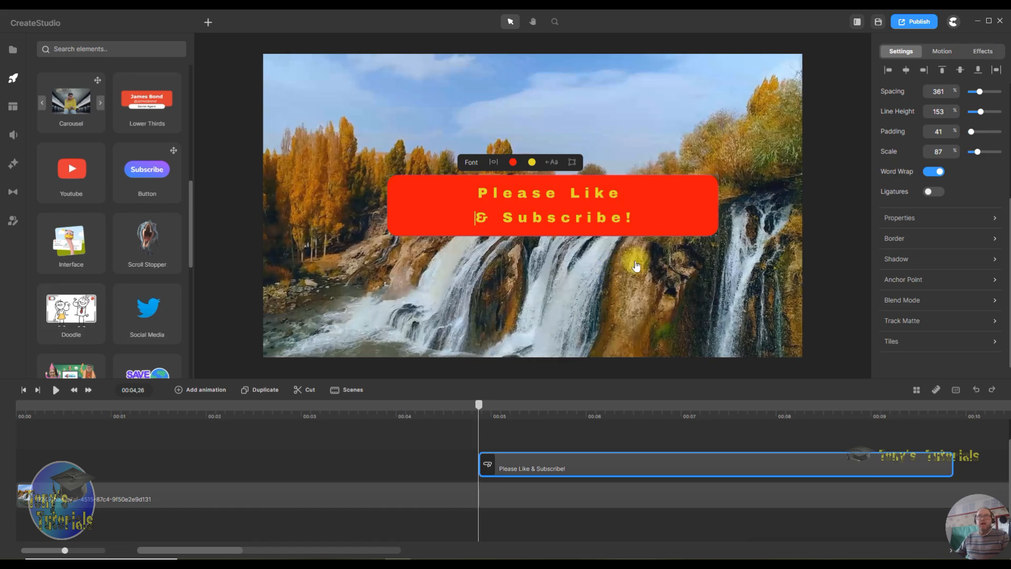
click(691, 208)
click(693, 215)
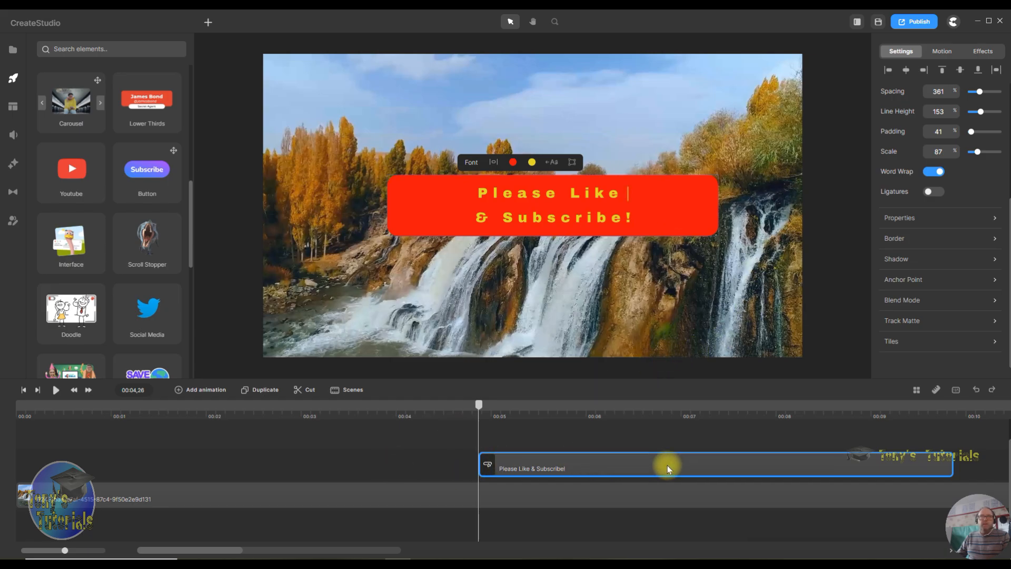
click(641, 409)
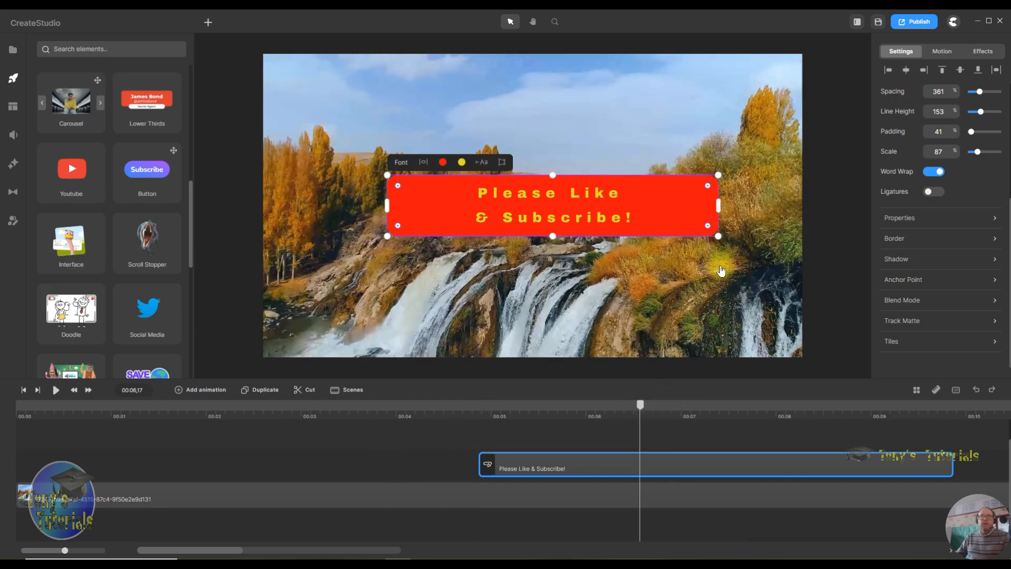
Step: Narrow the red caption box to fit its two lines and move it to about X 18, Y 233 px
drag(718, 205, 565, 208)
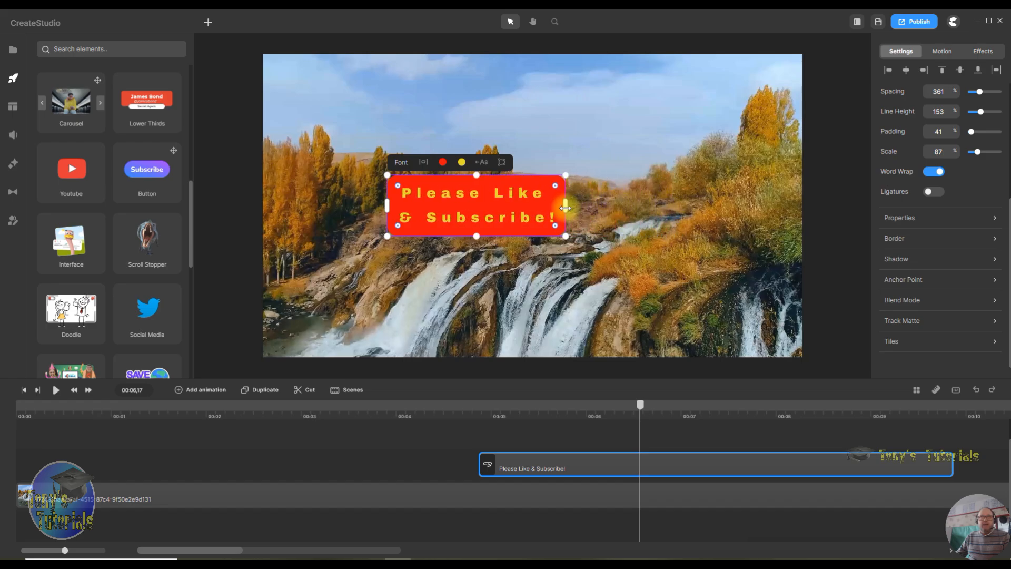
drag(498, 218, 559, 284)
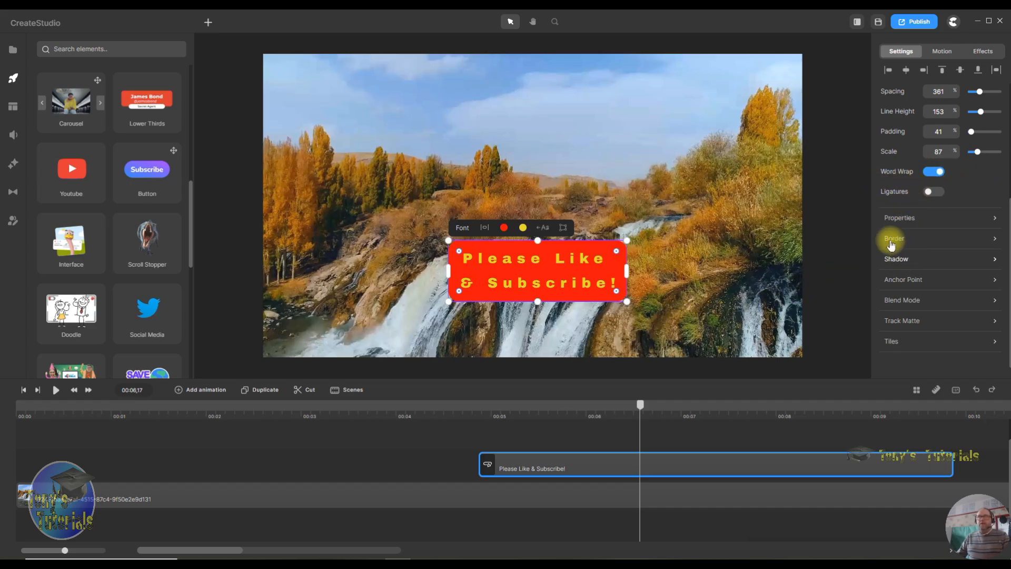
click(928, 192)
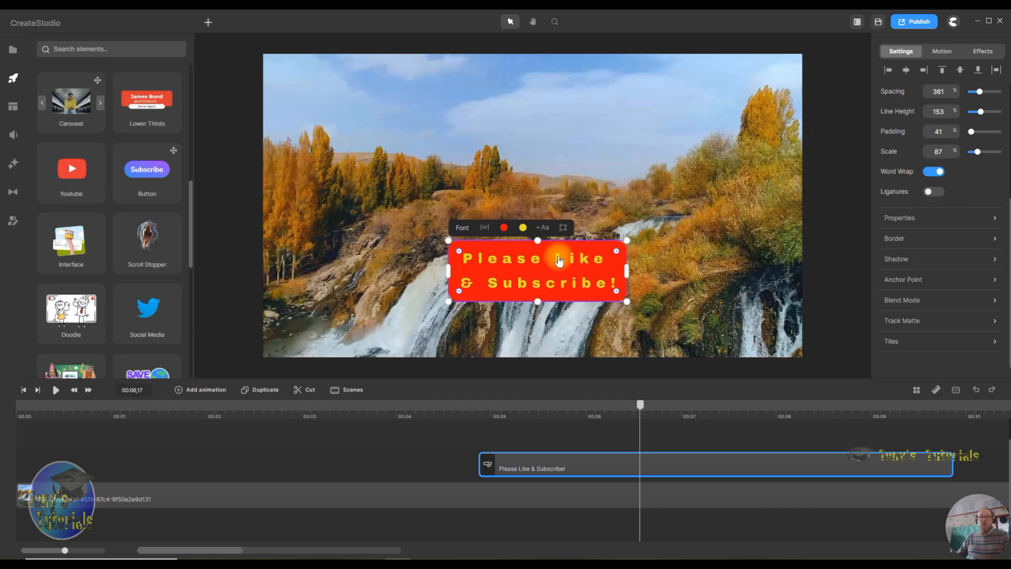
Step: Try rotating the caption to 45° and -45° in its properties, and reset the rotation to 0°
click(911, 223)
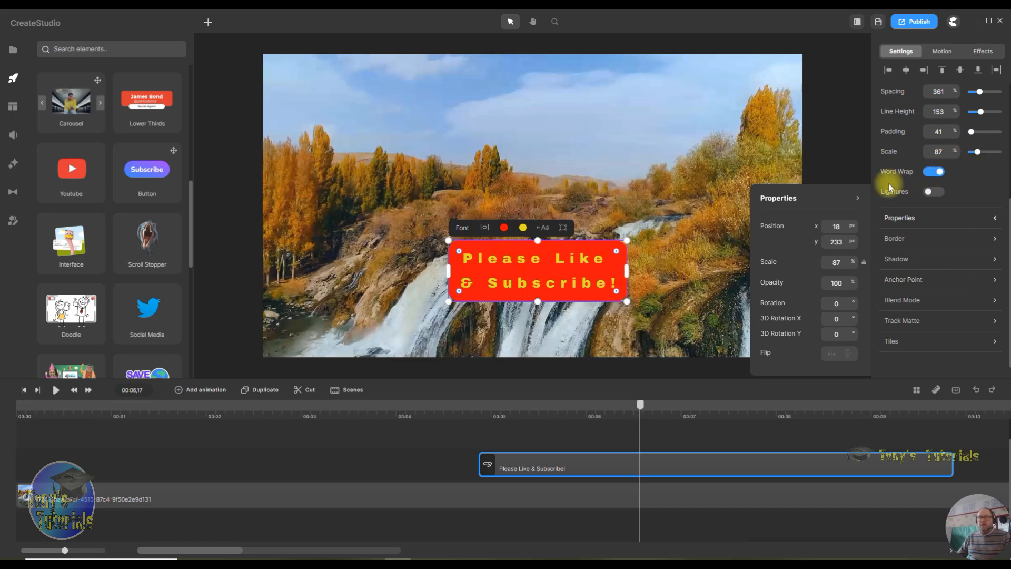
click(832, 303)
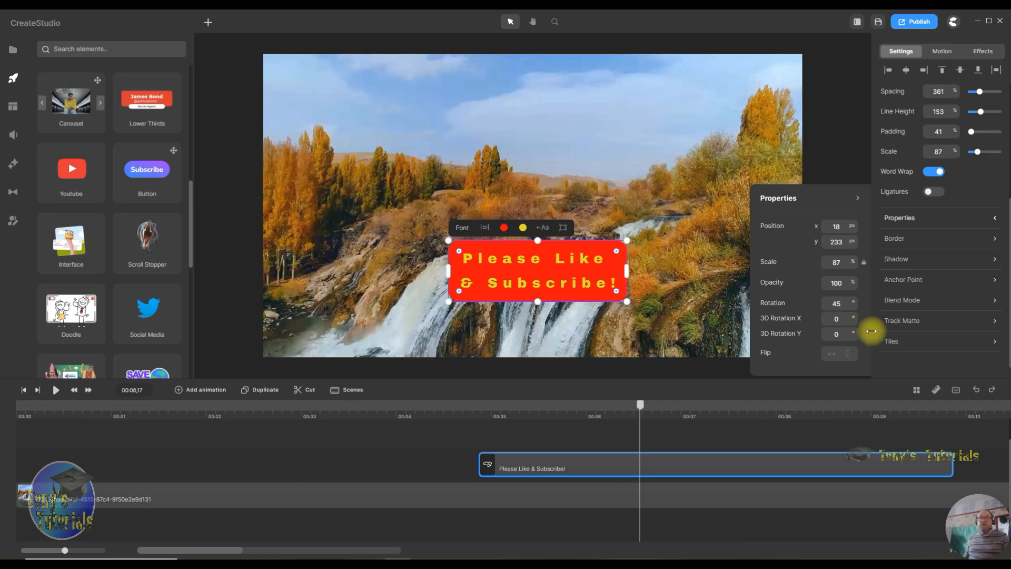
text(45)
key(Return)
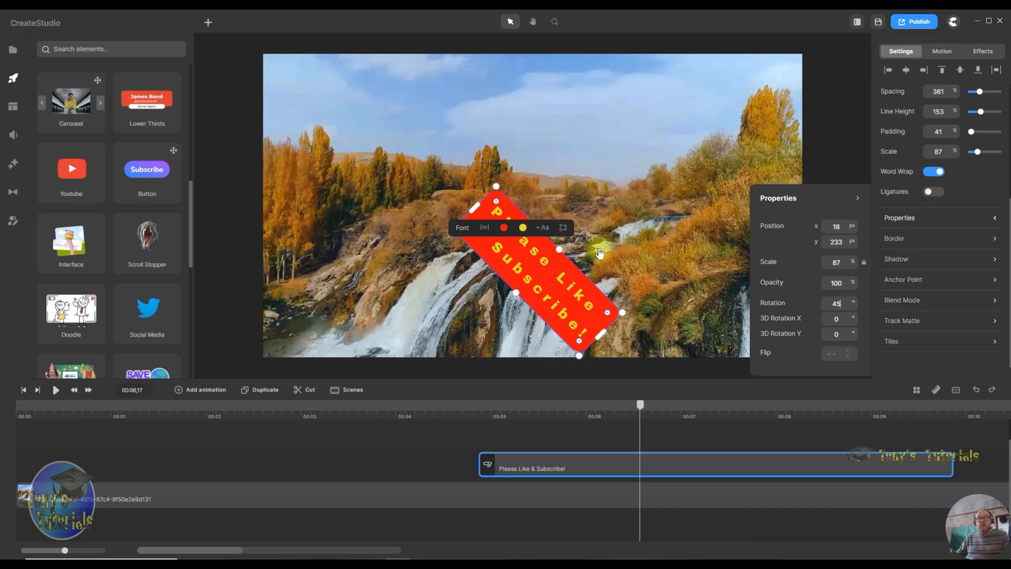
click(844, 301)
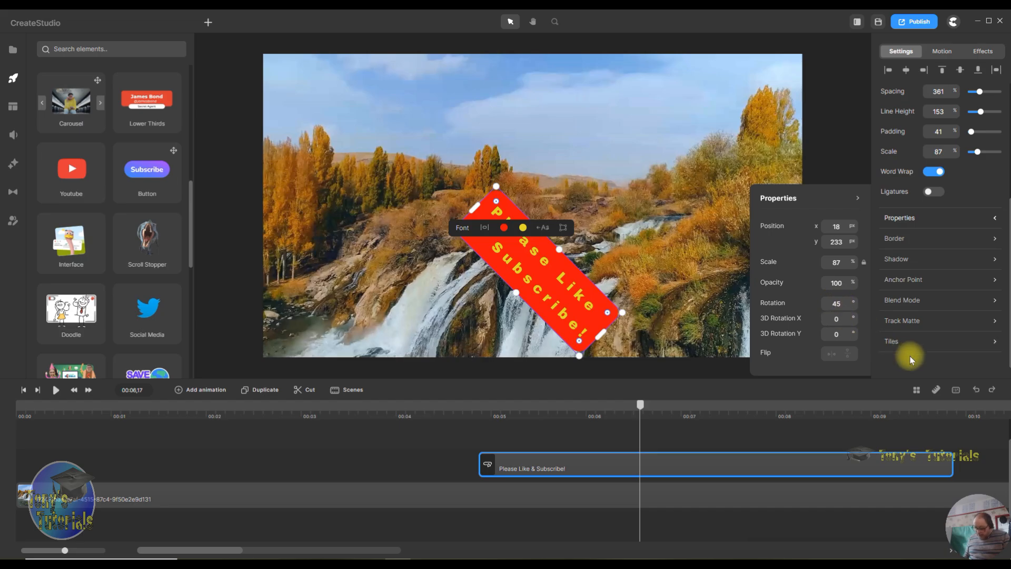
text(-)
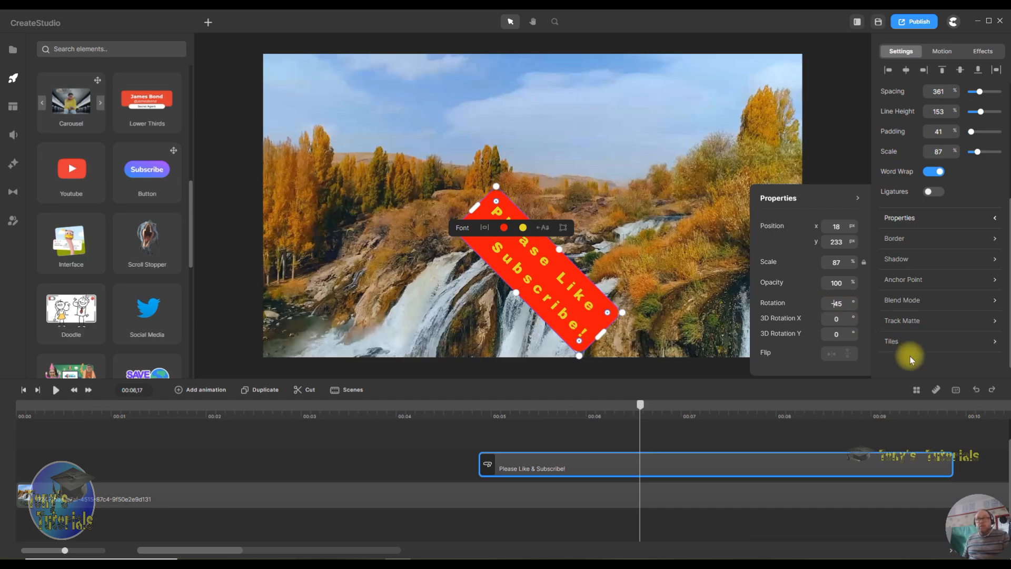
key(Return)
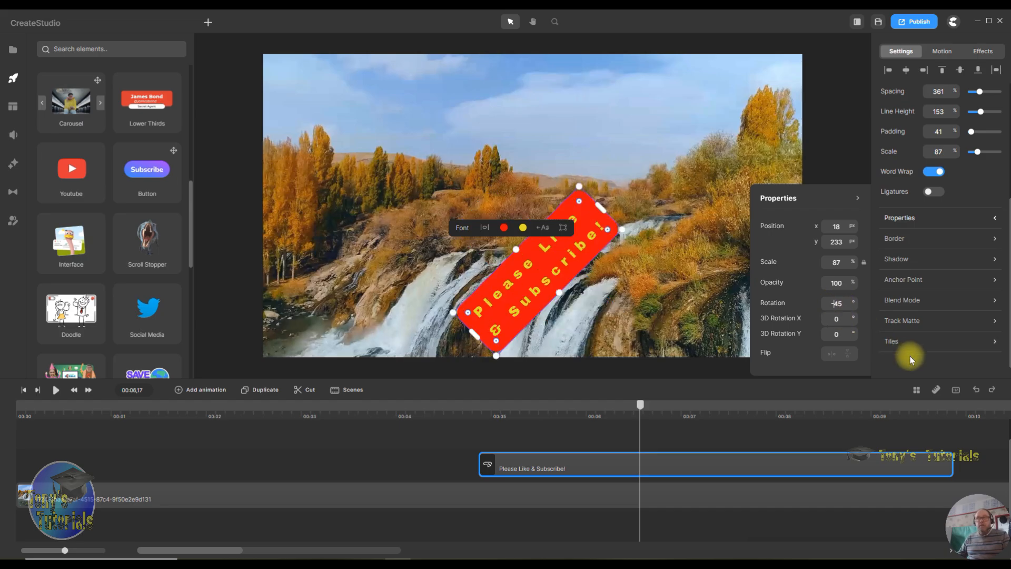
double_click(845, 304)
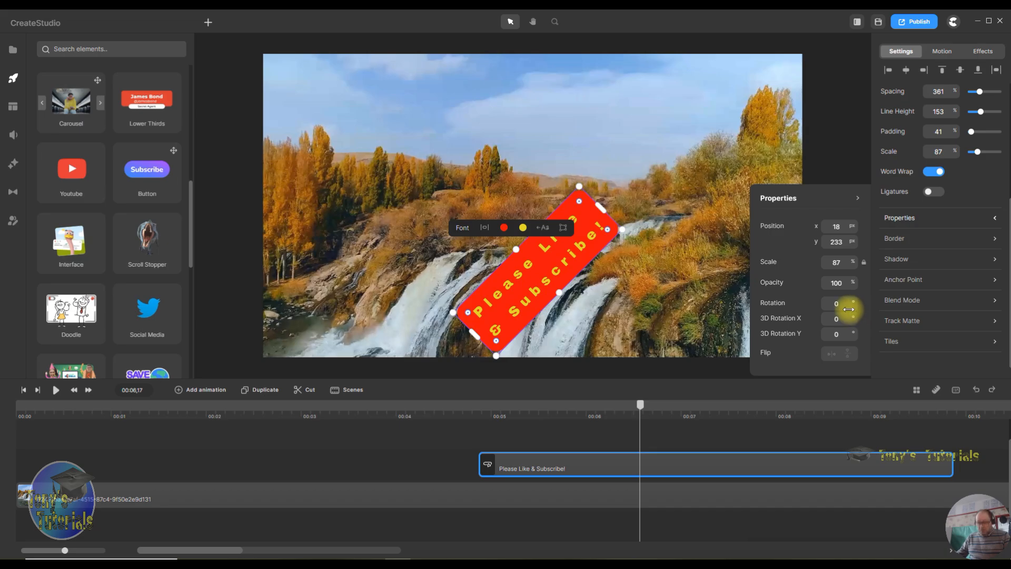
key(Return)
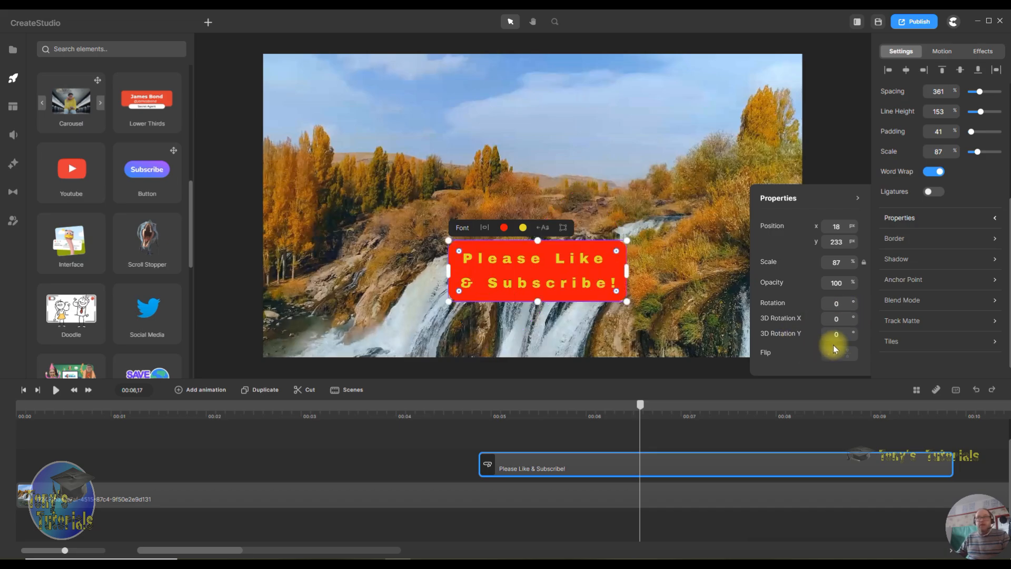
Step: Try 3D Rotation X values of 45° and -45° on the caption, and reset it to 0°
double_click(842, 320)
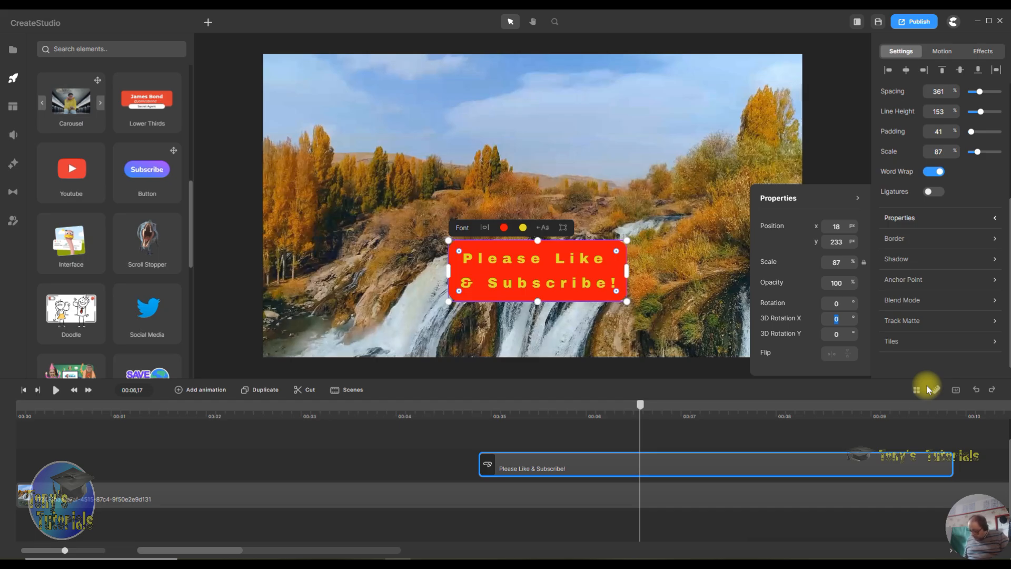
text(45)
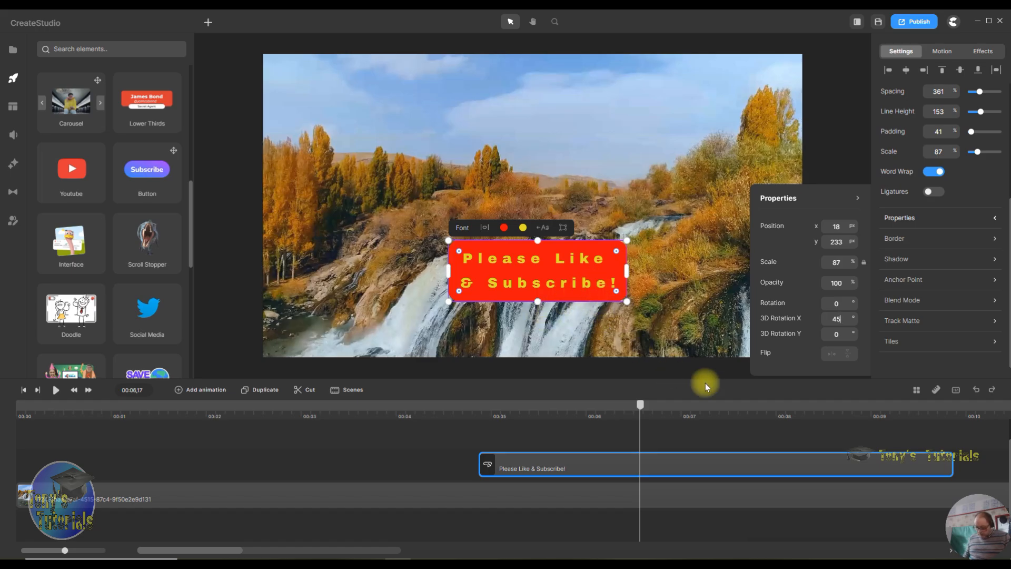
key(Return)
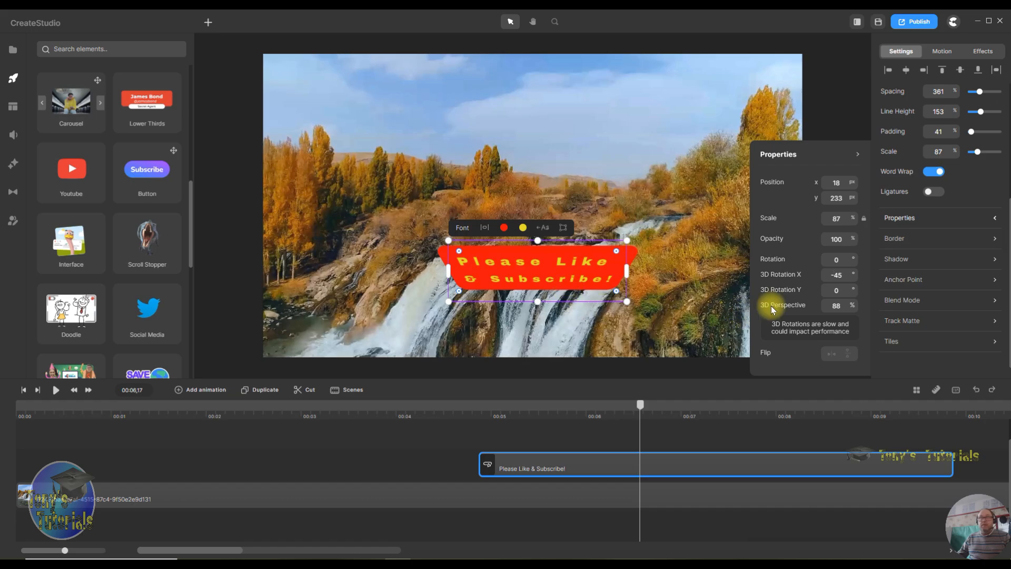
key(Return)
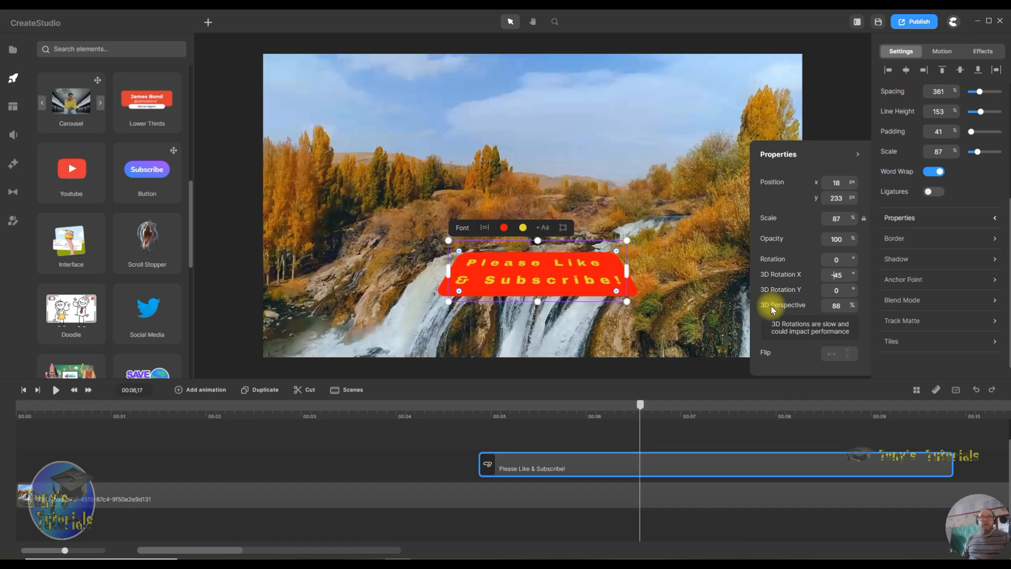
click(839, 276)
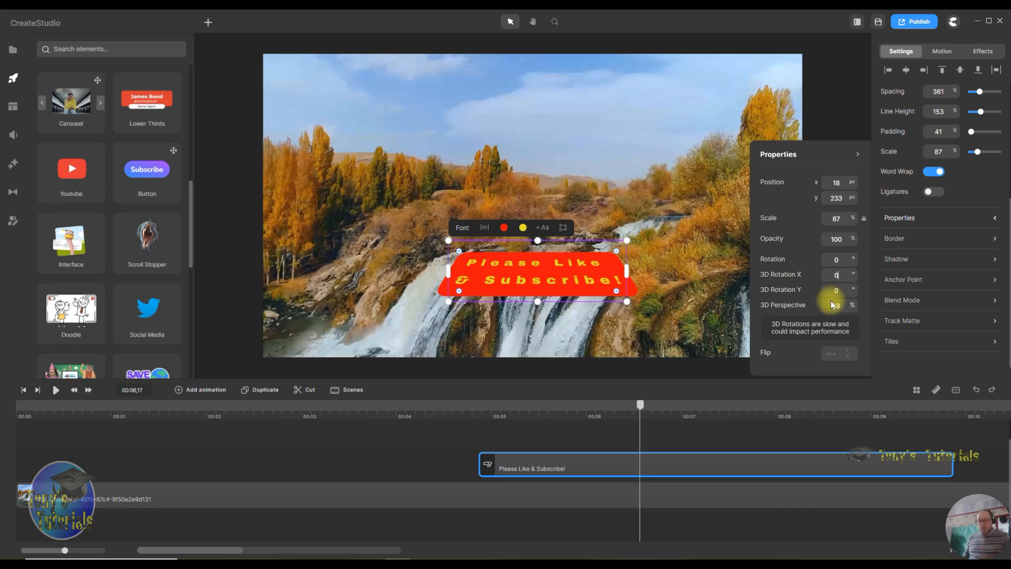
text(0)
key(Return)
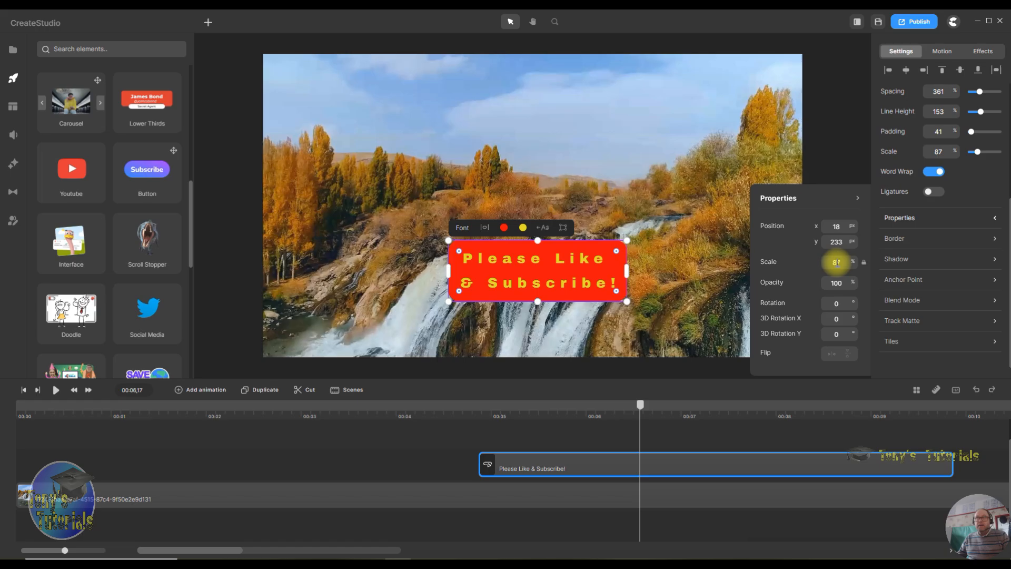
Step: Try 3D Rotation Y values of 45° and -45° on the caption, and reset it to 0°
click(828, 334)
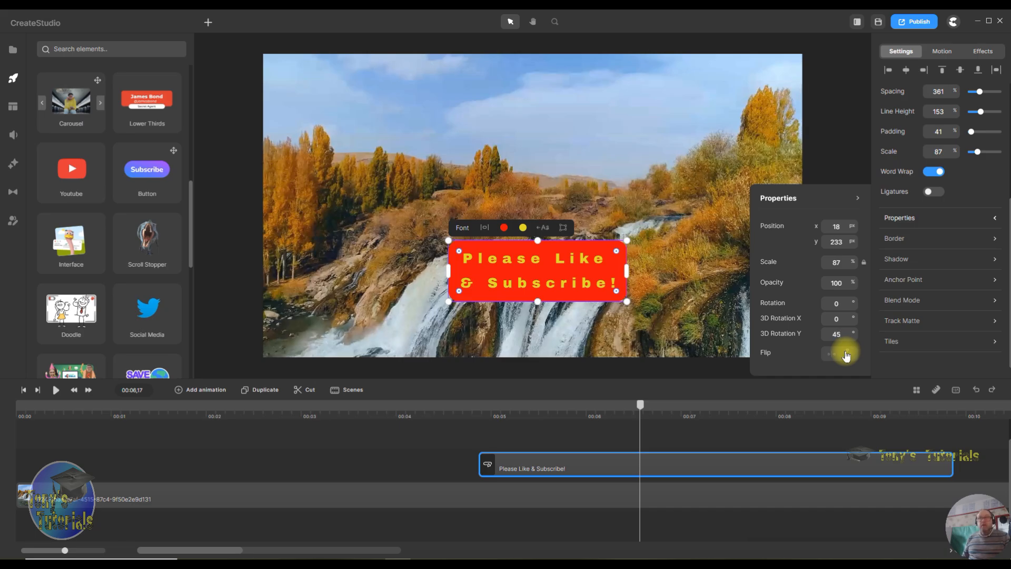
key(Return)
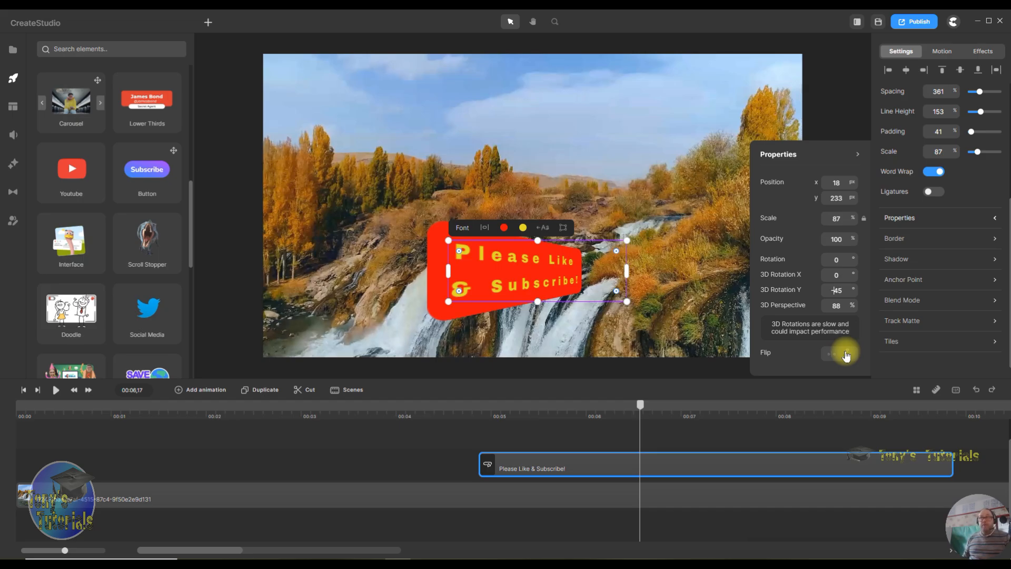
click(846, 354)
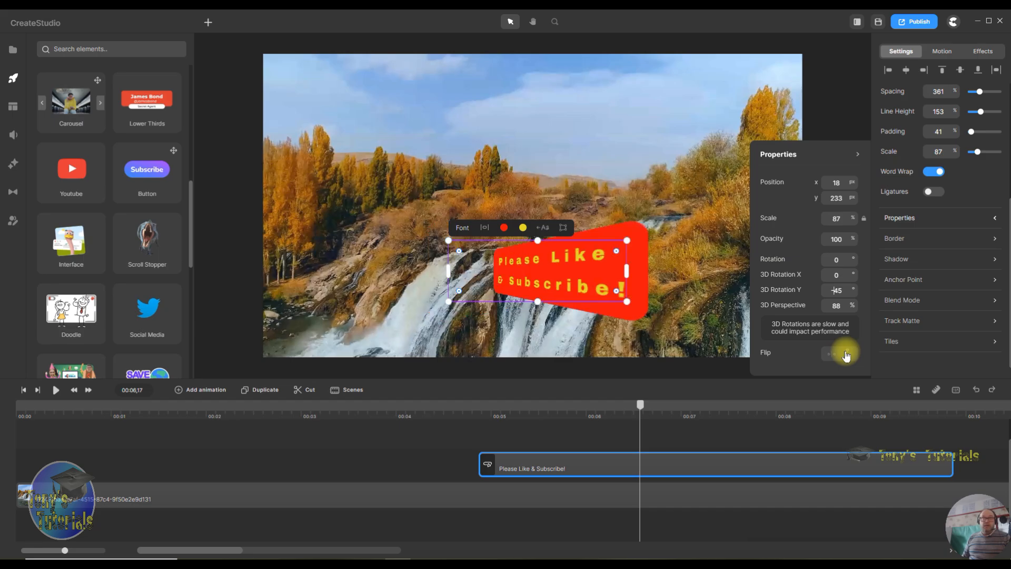
double_click(842, 290)
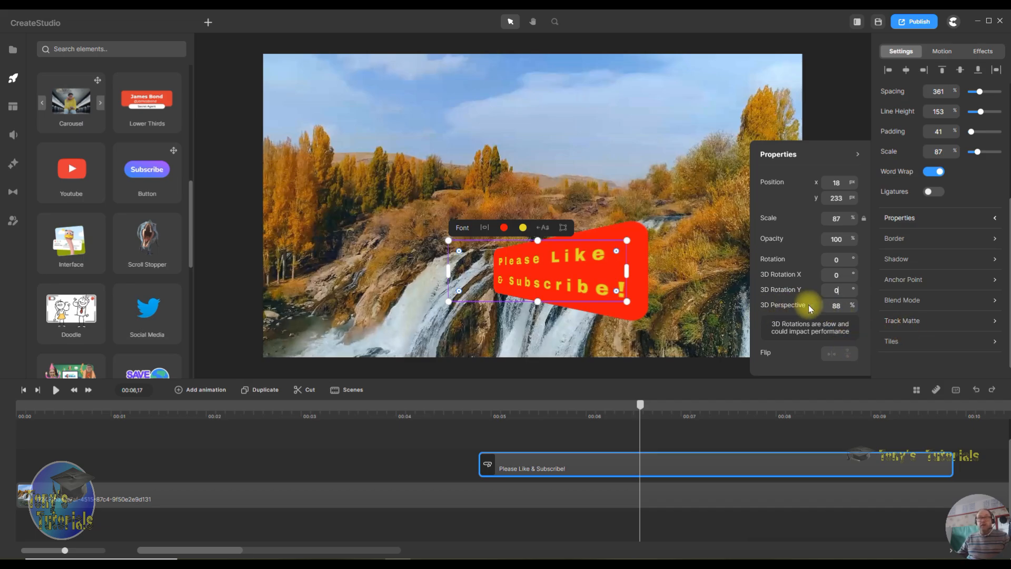
click(838, 290)
key(Return)
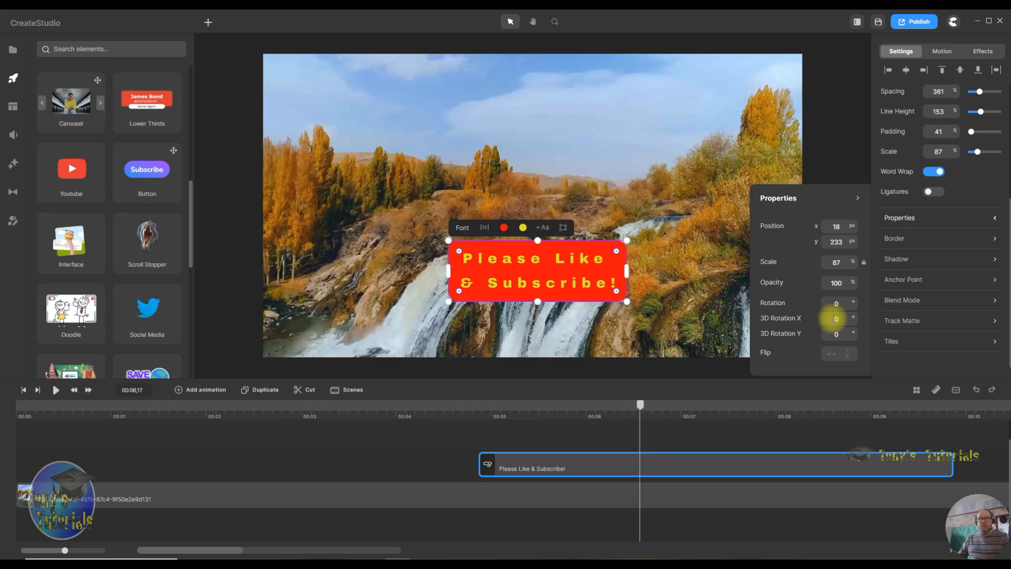
Step: Flip the caption horizontally and reverse its text direction
click(836, 357)
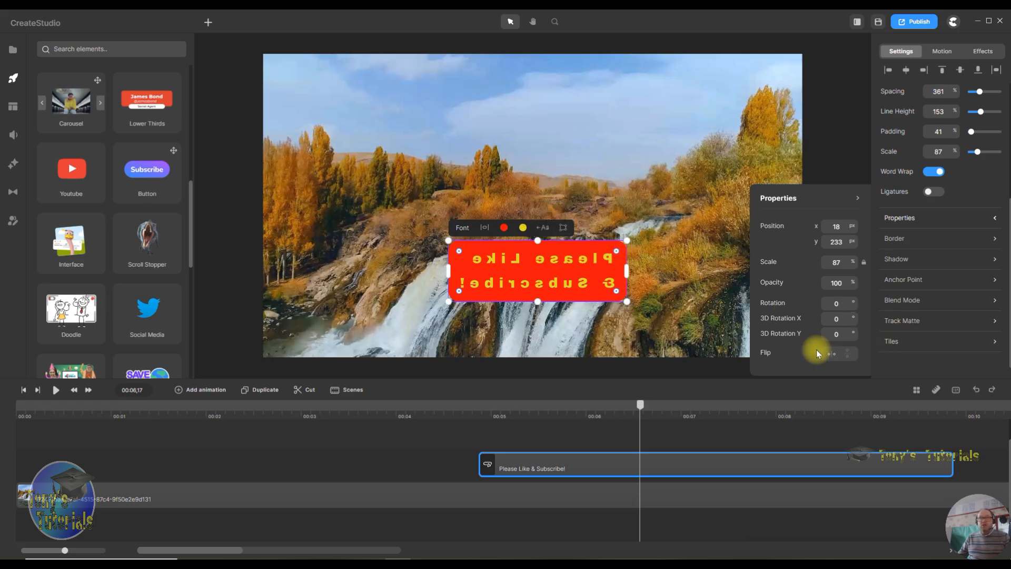
click(544, 230)
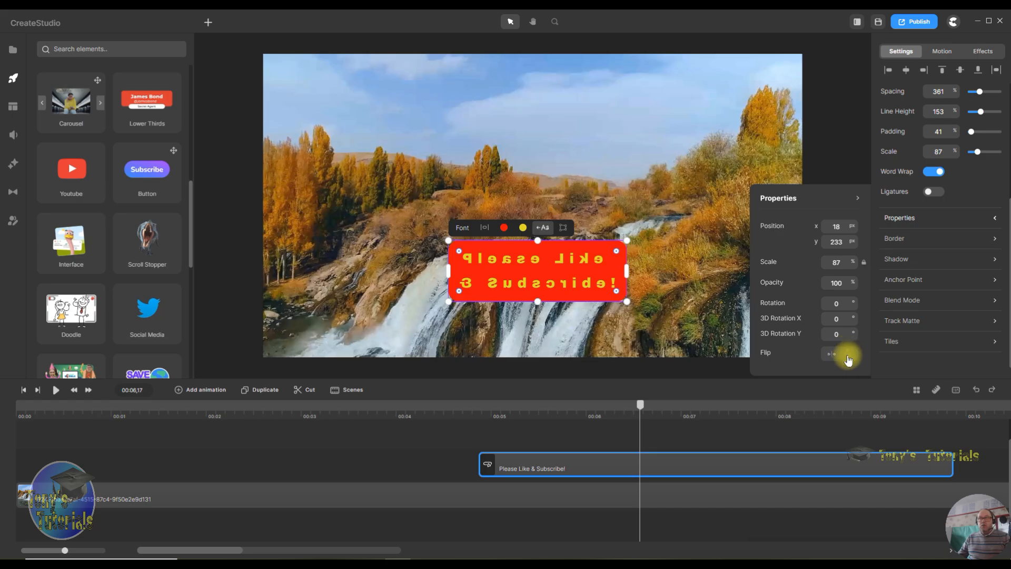
Step: Try flipping the caption vertically, and undo that flip
click(848, 356)
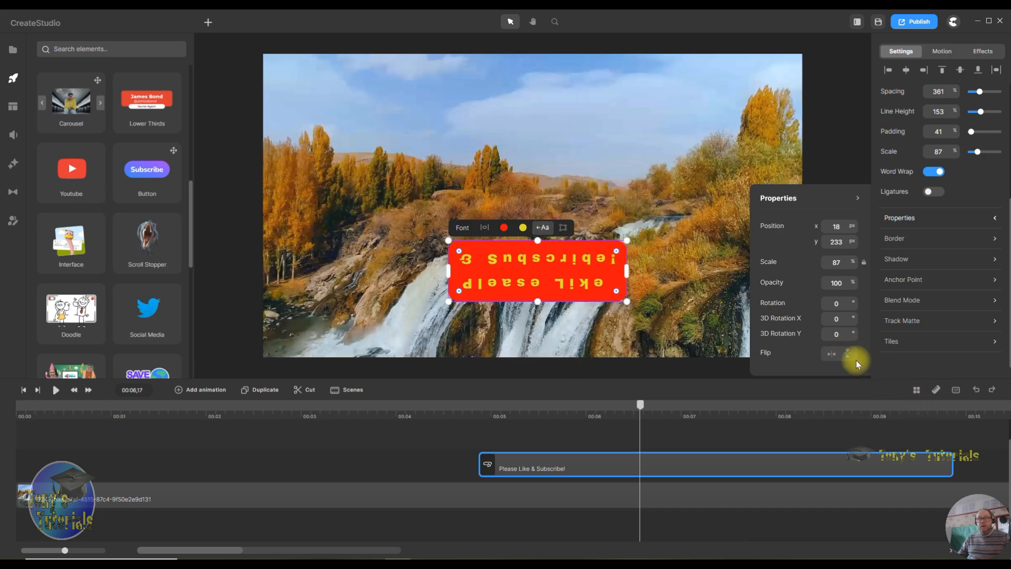
click(848, 352)
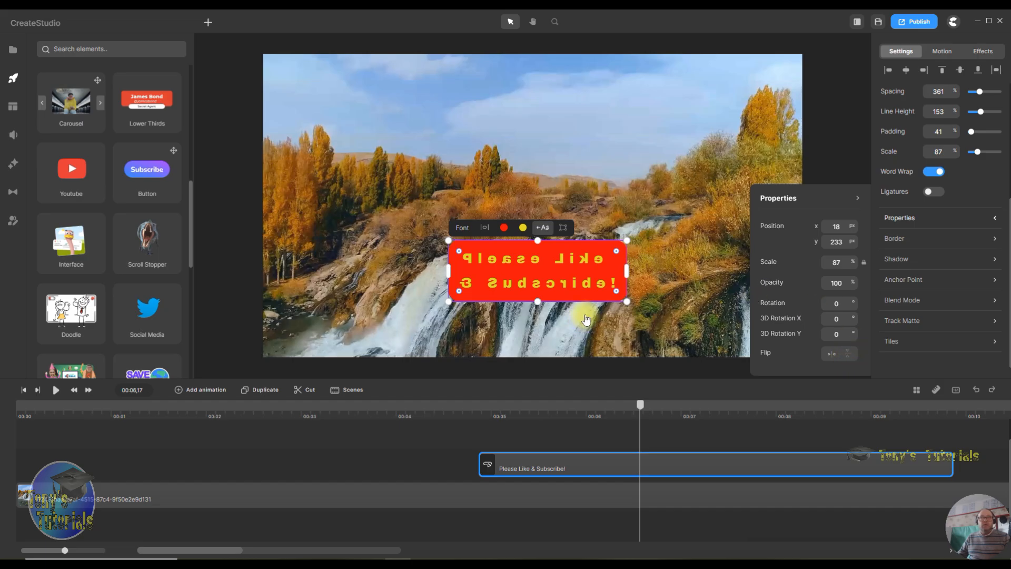
Step: Try further combinations of horizontal flip, vertical flip and reversed text direction on the caption
click(830, 354)
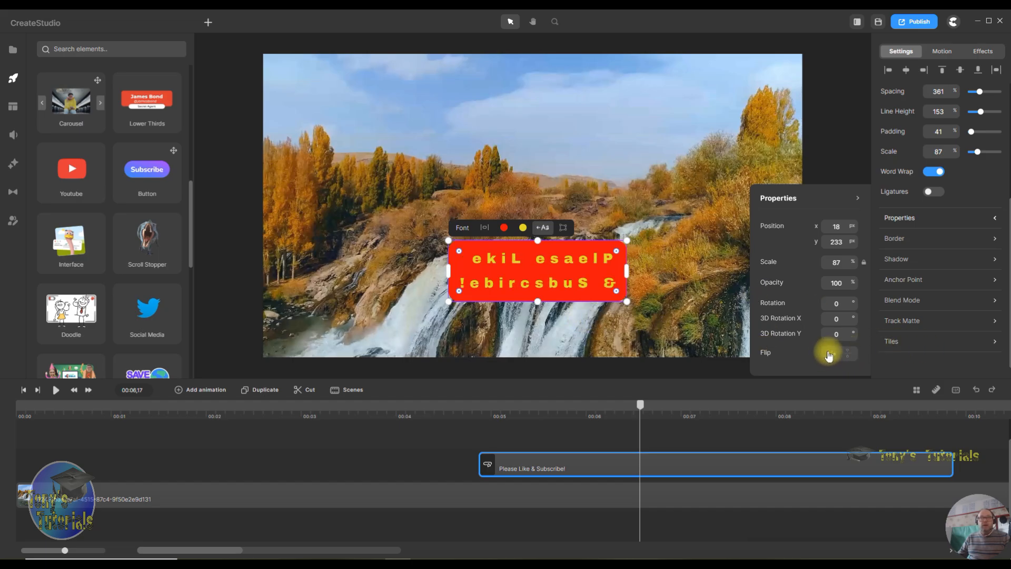
click(846, 356)
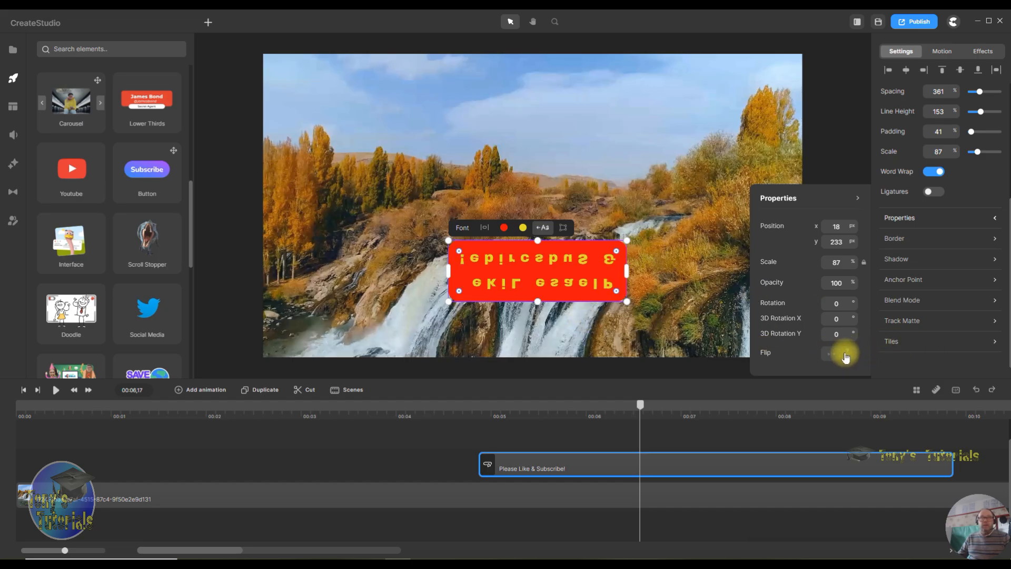
click(827, 357)
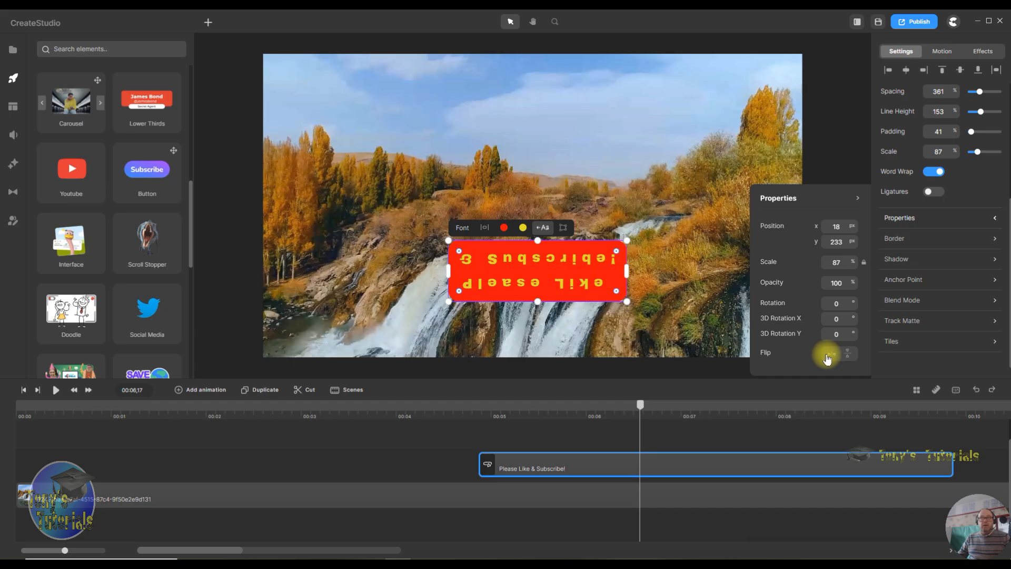
click(543, 227)
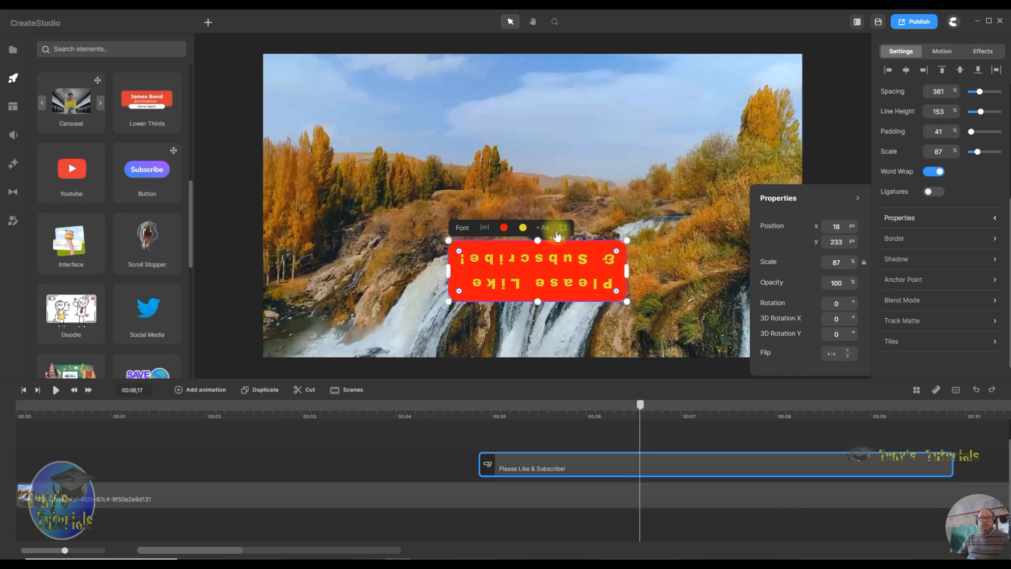
click(848, 353)
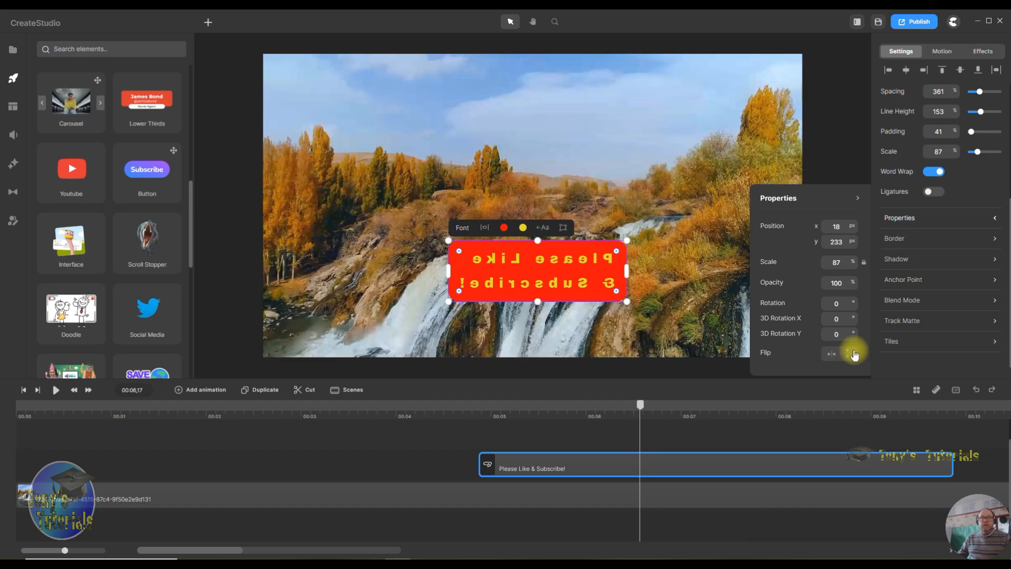
click(543, 230)
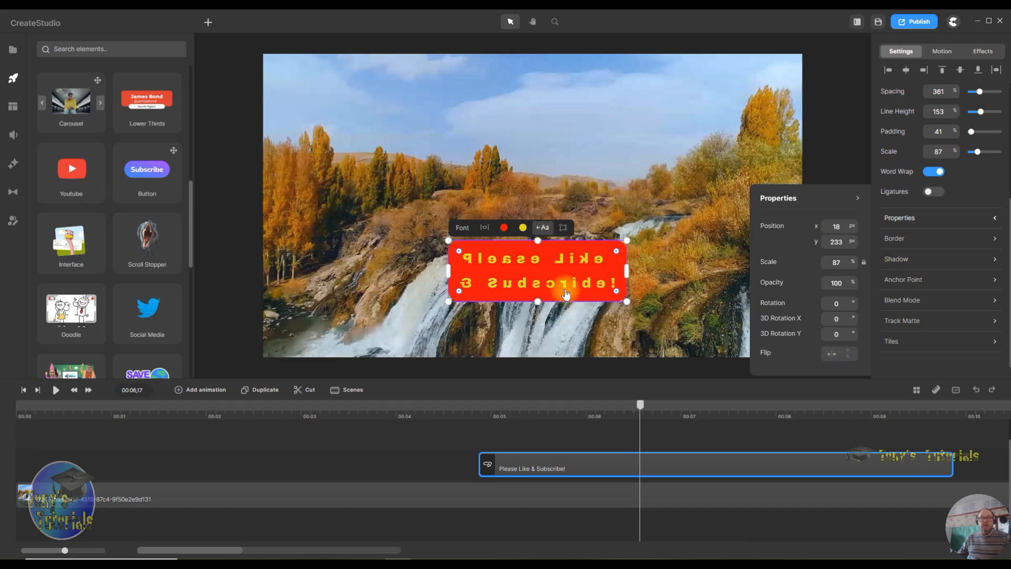
Step: Undo the caption's flips and text direction changes back into its rotation edits, and redo forward to the upright caption with 0° 3D Rotation Y
click(976, 392)
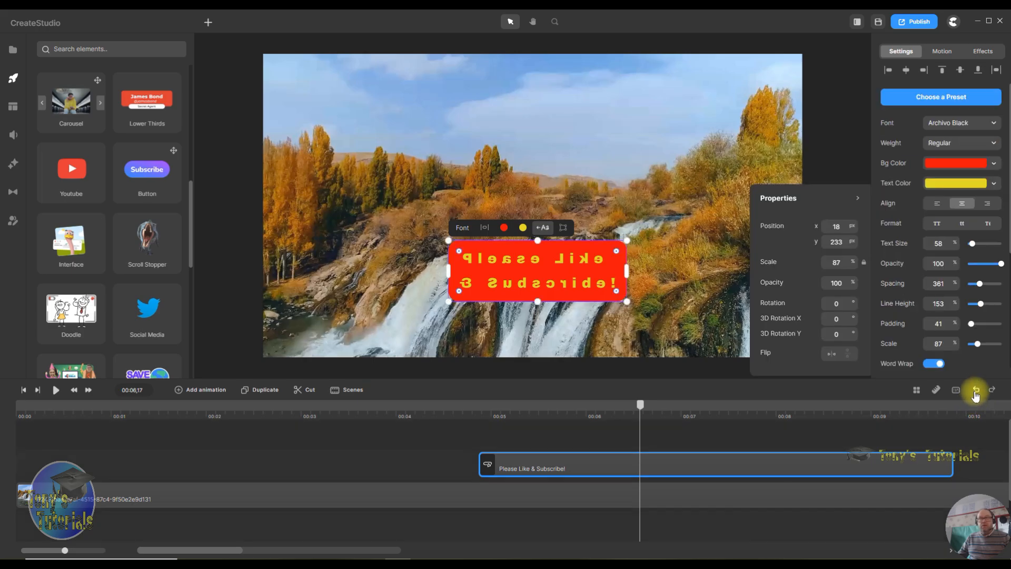
click(975, 392)
click(976, 393)
click(977, 394)
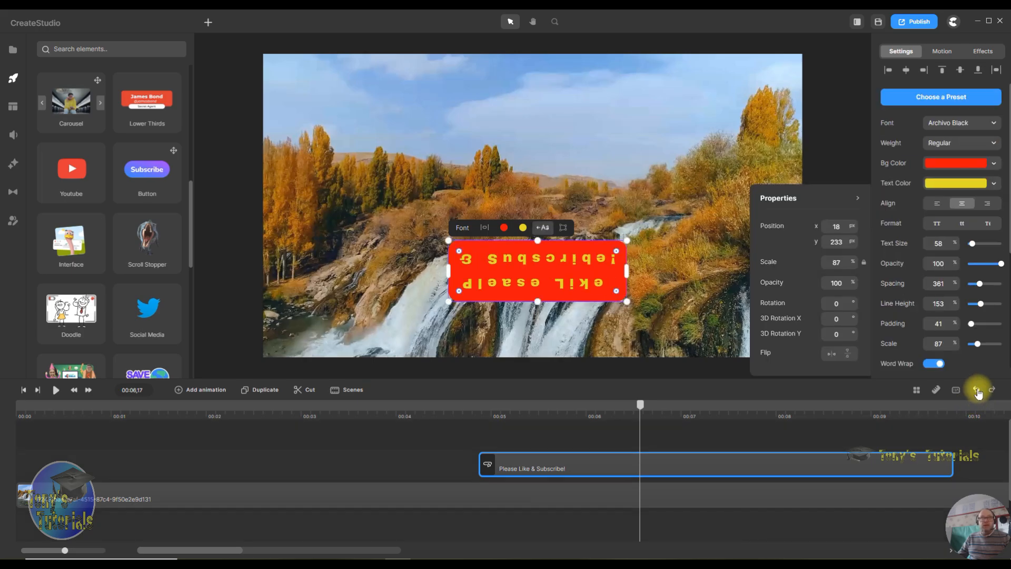
click(977, 393)
click(977, 393)
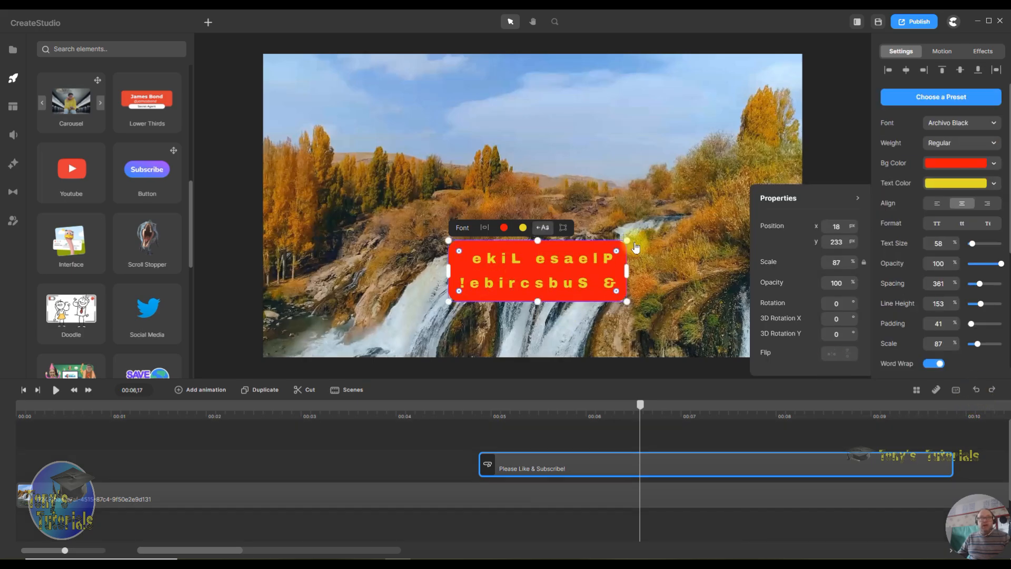
click(977, 391)
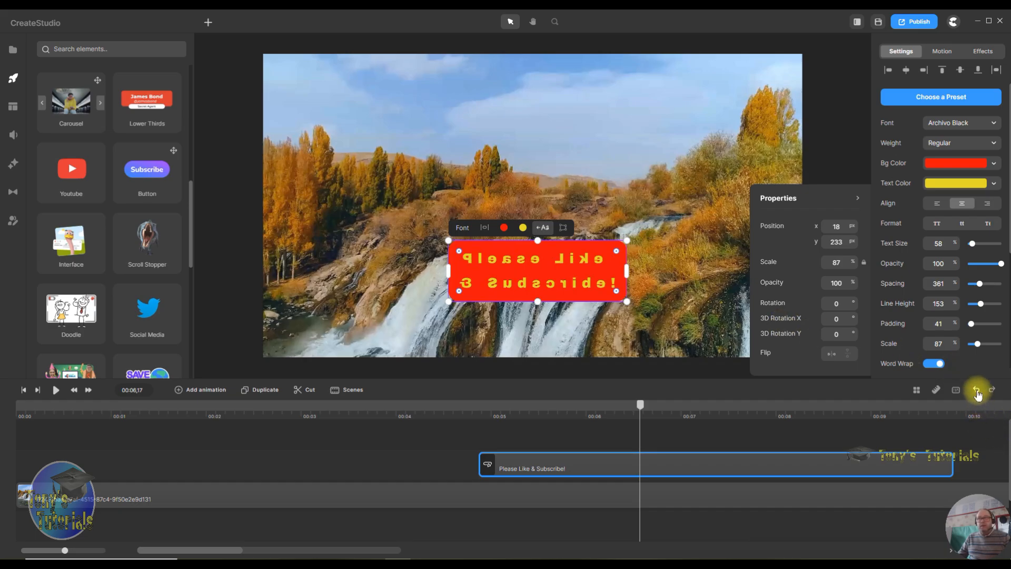
click(977, 393)
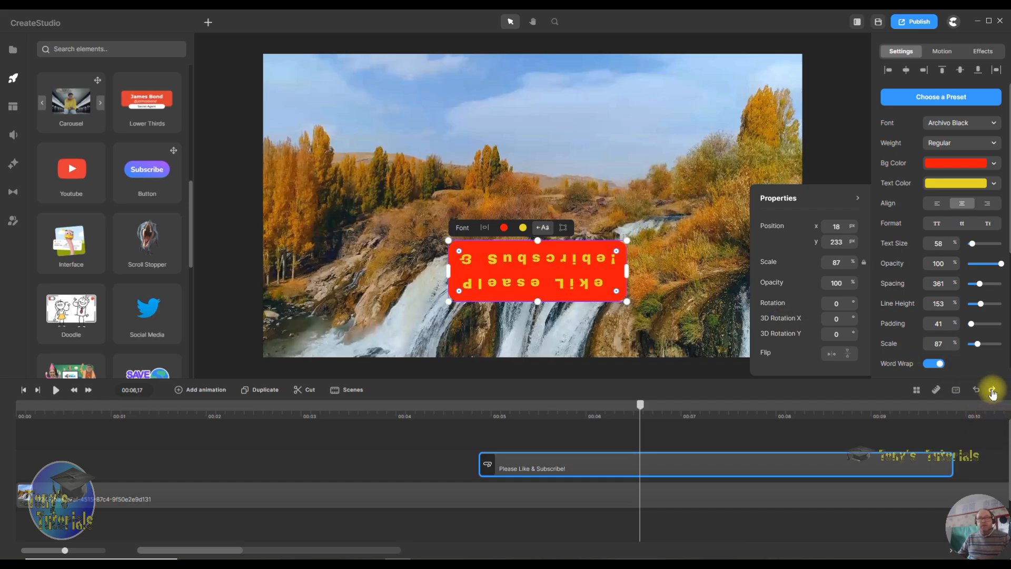
click(991, 390)
click(976, 392)
click(977, 392)
click(976, 392)
click(977, 392)
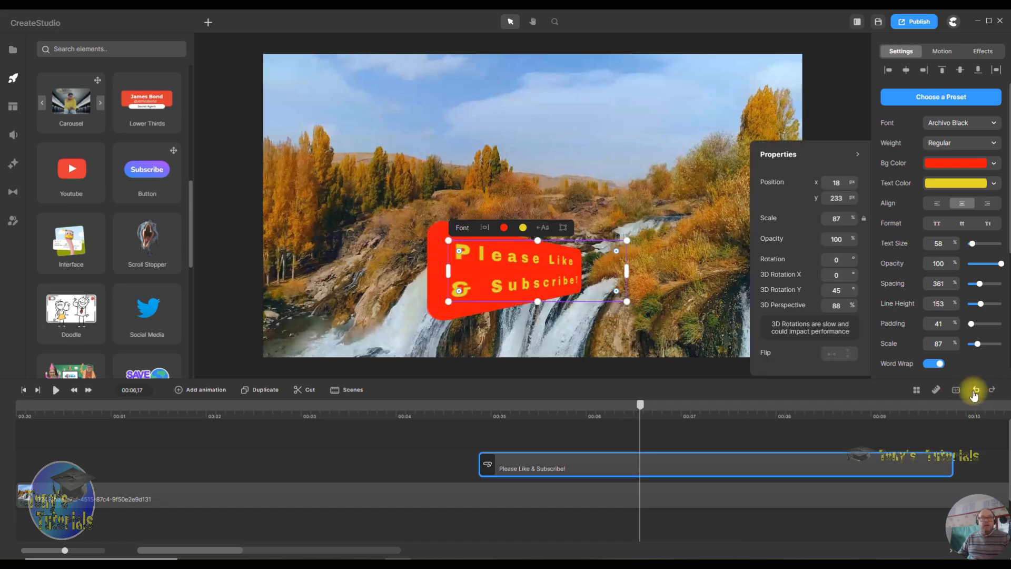
click(993, 392)
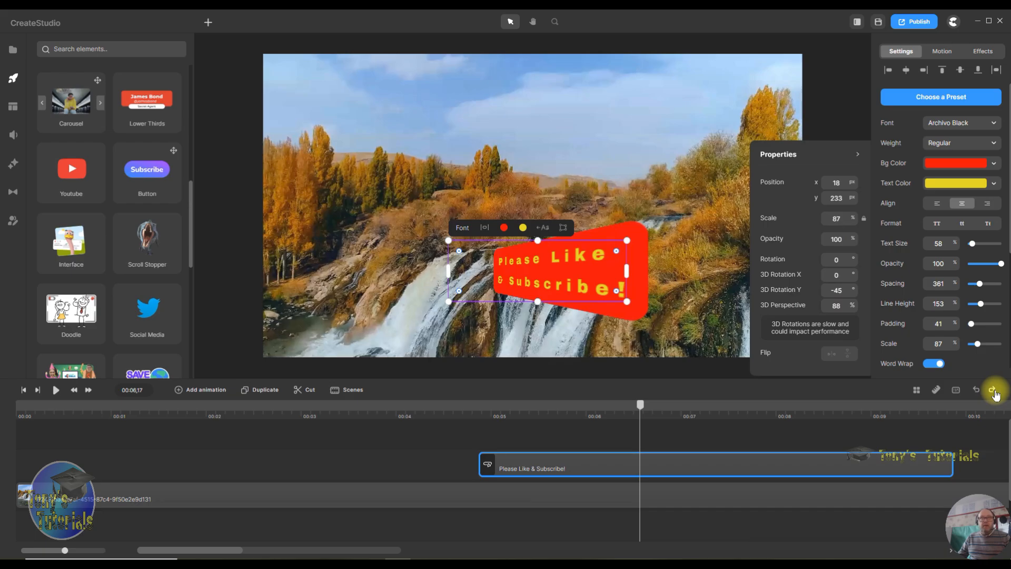
click(993, 392)
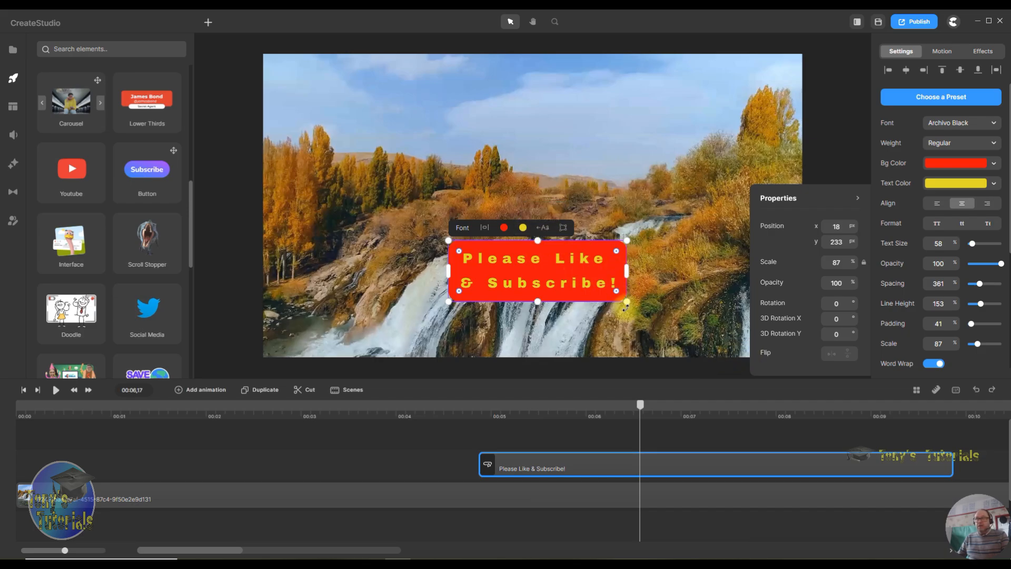
Step: Give the waterfall video a 10 px border in yellow (efdd13)
click(681, 343)
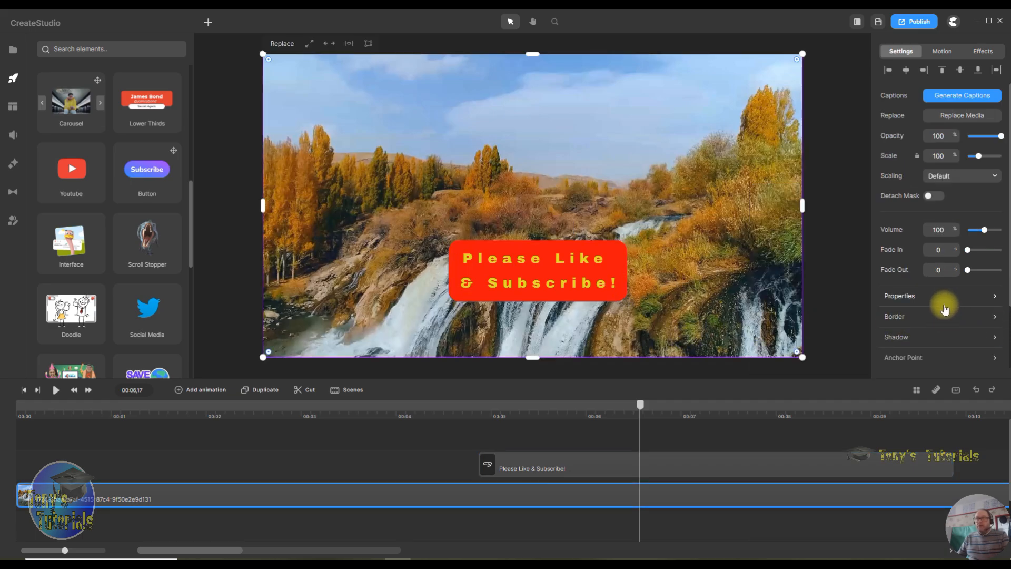
click(902, 318)
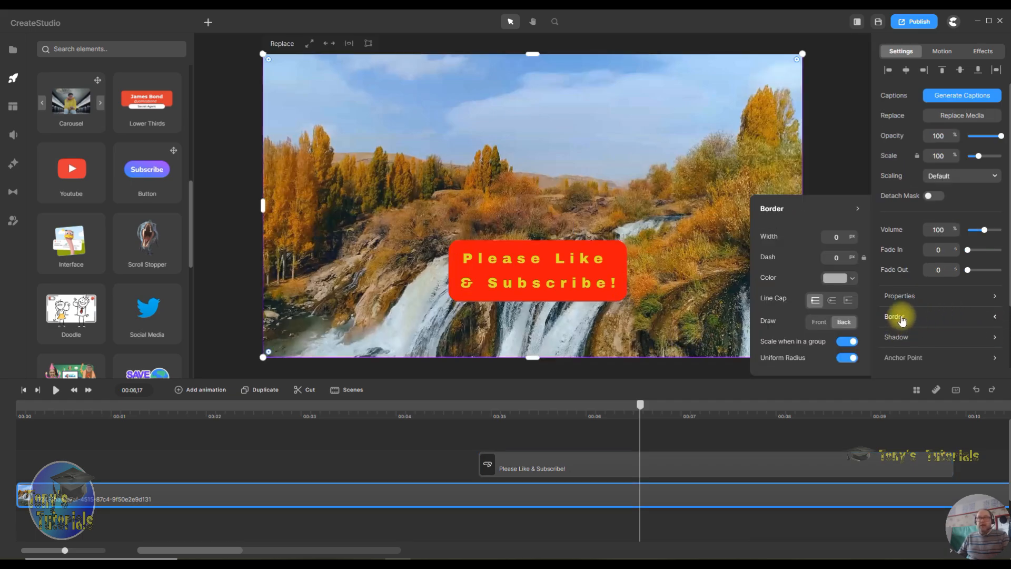
click(843, 238)
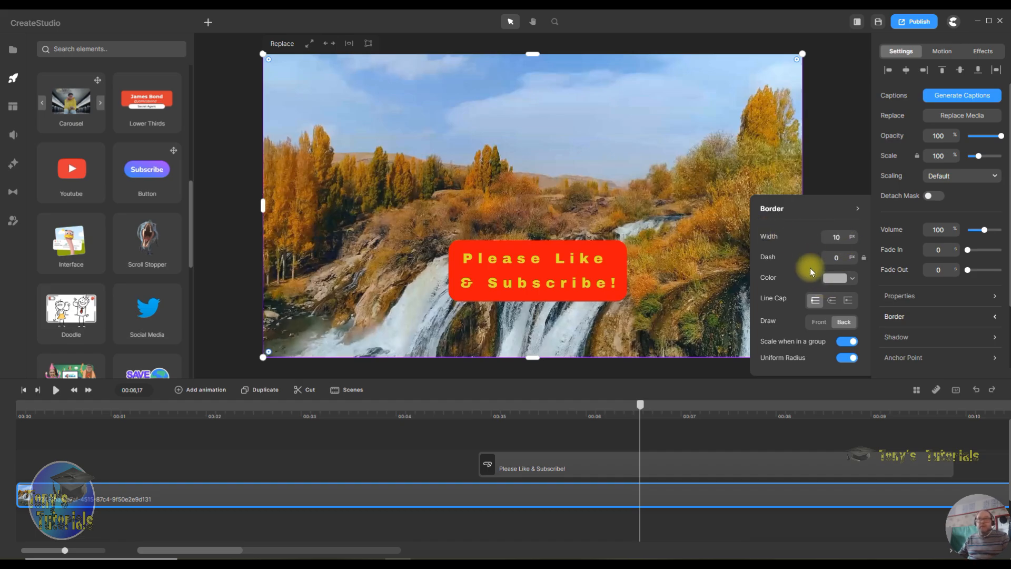
click(831, 284)
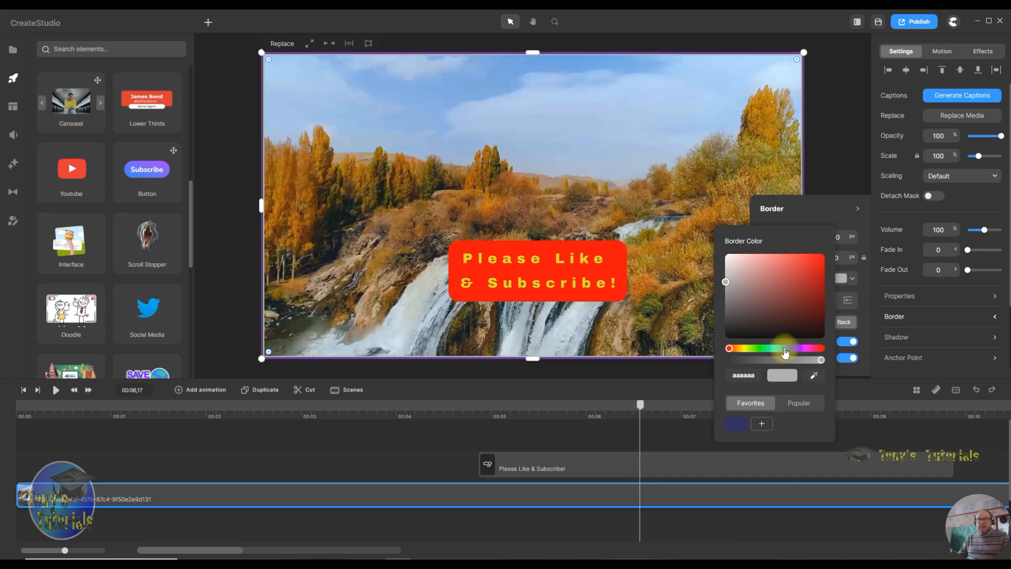
click(745, 352)
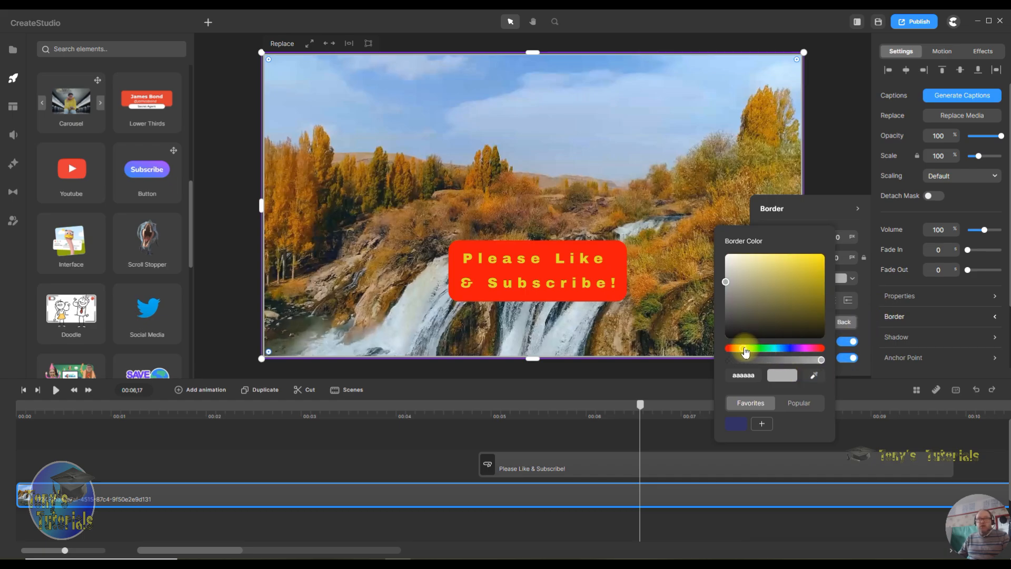
drag(807, 264, 817, 258)
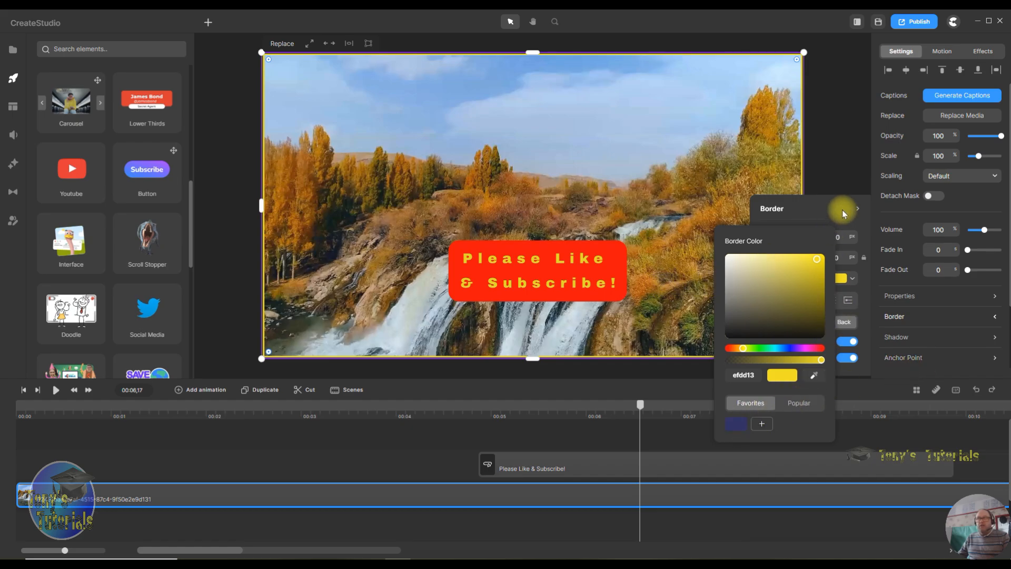
Step: Remove the waterfall video's border by setting its width to 0 px
click(837, 237)
double_click(840, 238)
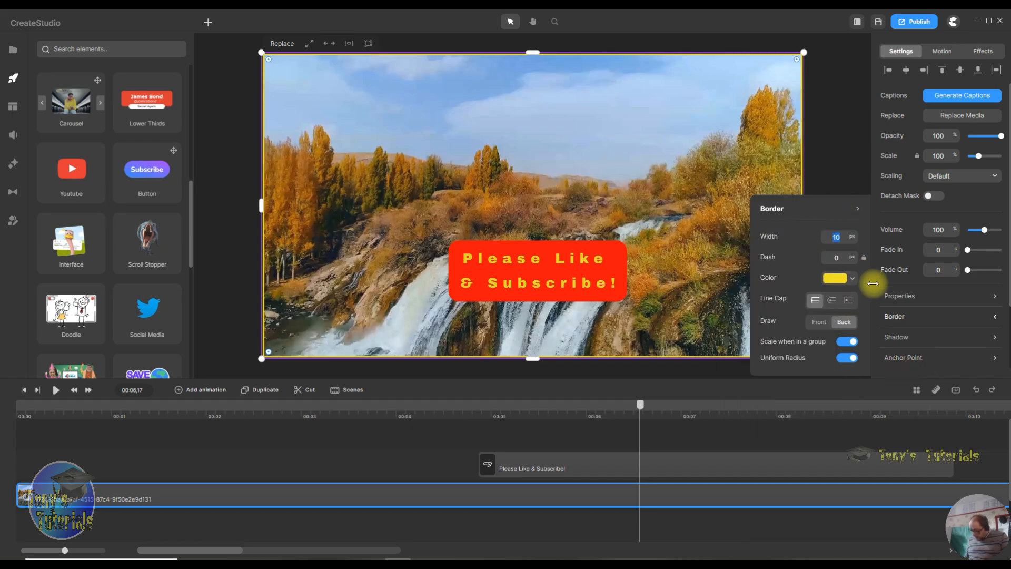
text(0)
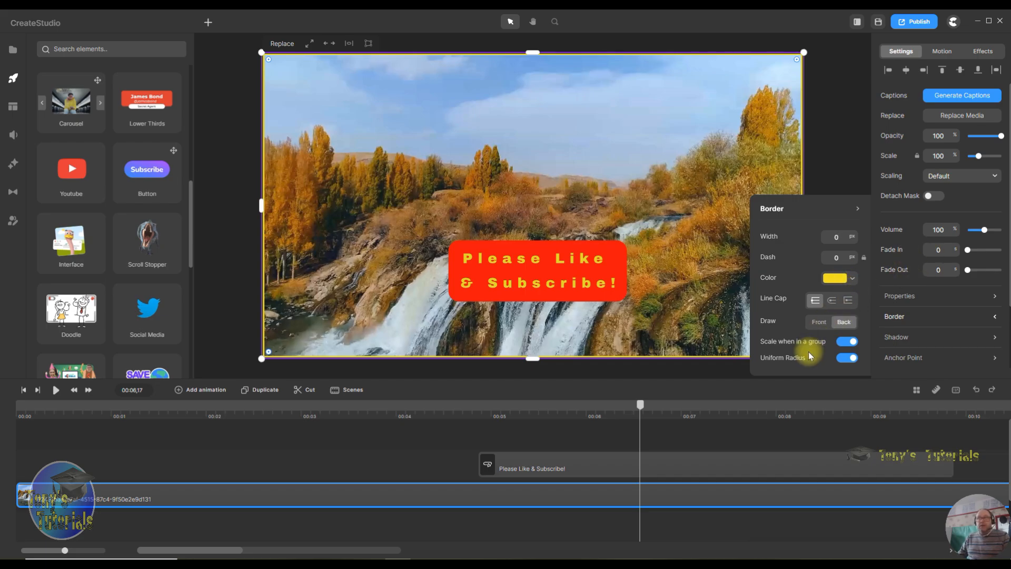
key(Return)
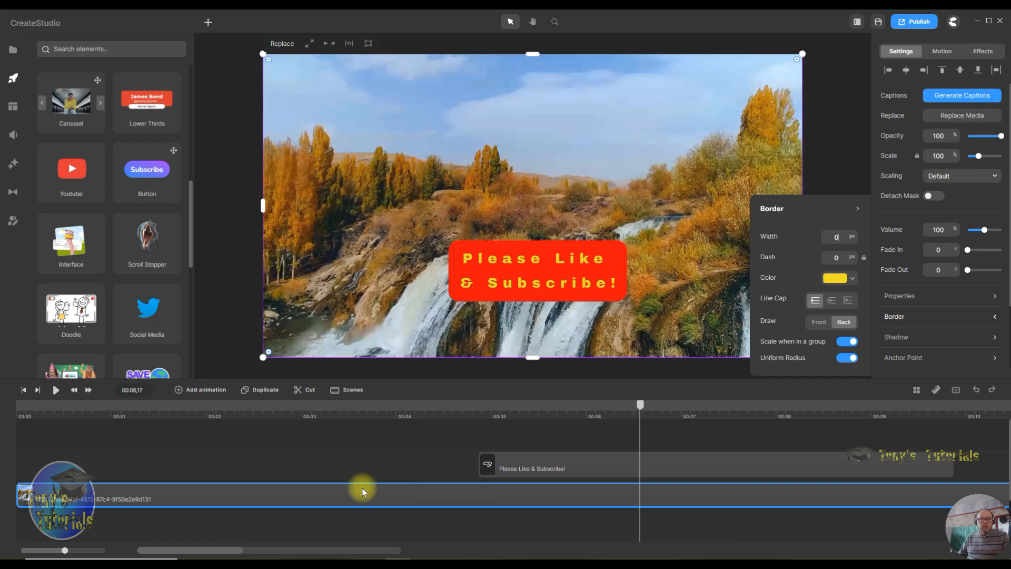
Step: Give the "Please Like & Subscribe!" caption a 10 px wide yellow border and deselect it
click(764, 468)
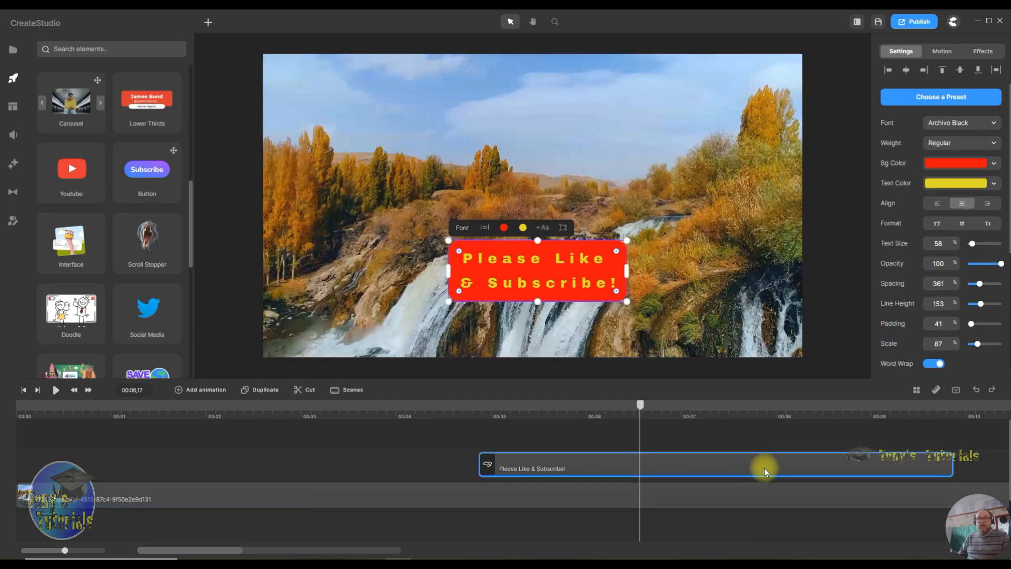
scroll(966, 257, down, 4)
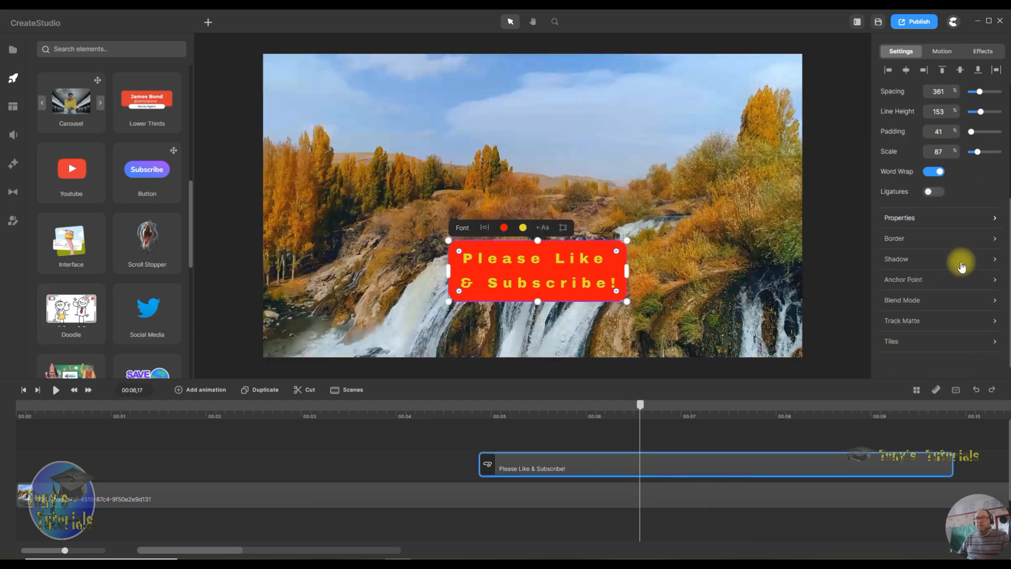
click(900, 243)
click(837, 237)
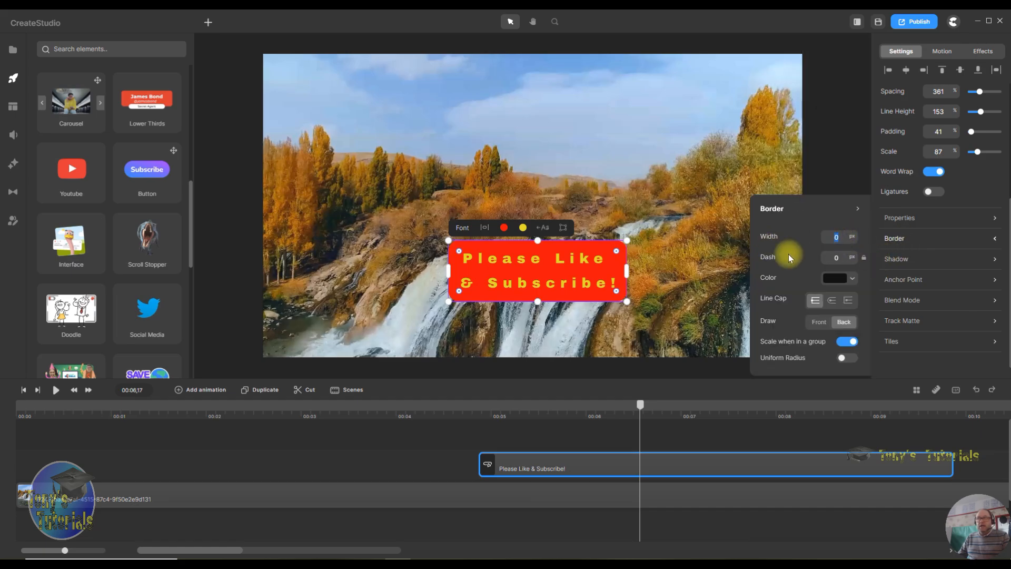
text(10)
click(837, 278)
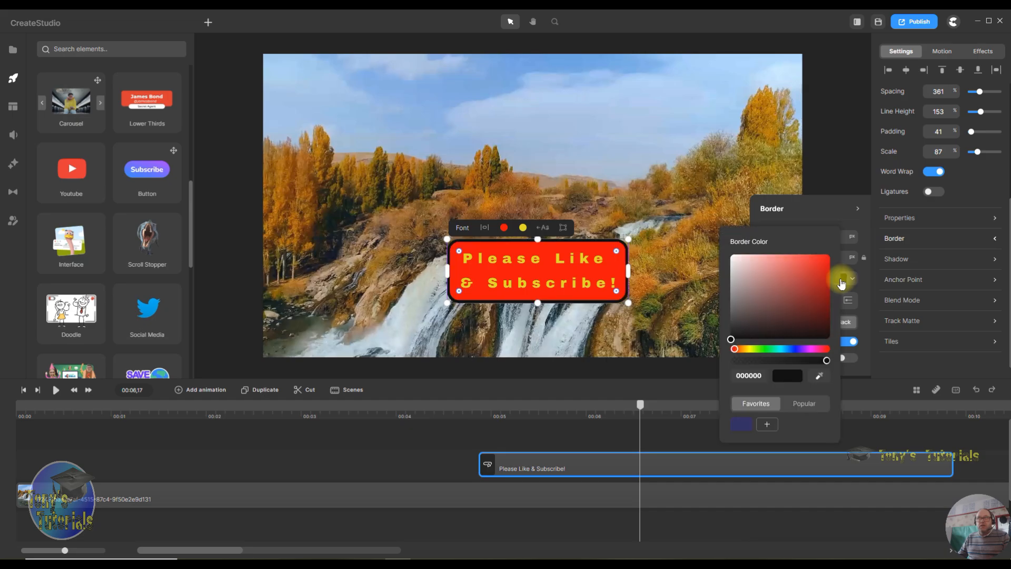
click(750, 350)
click(820, 267)
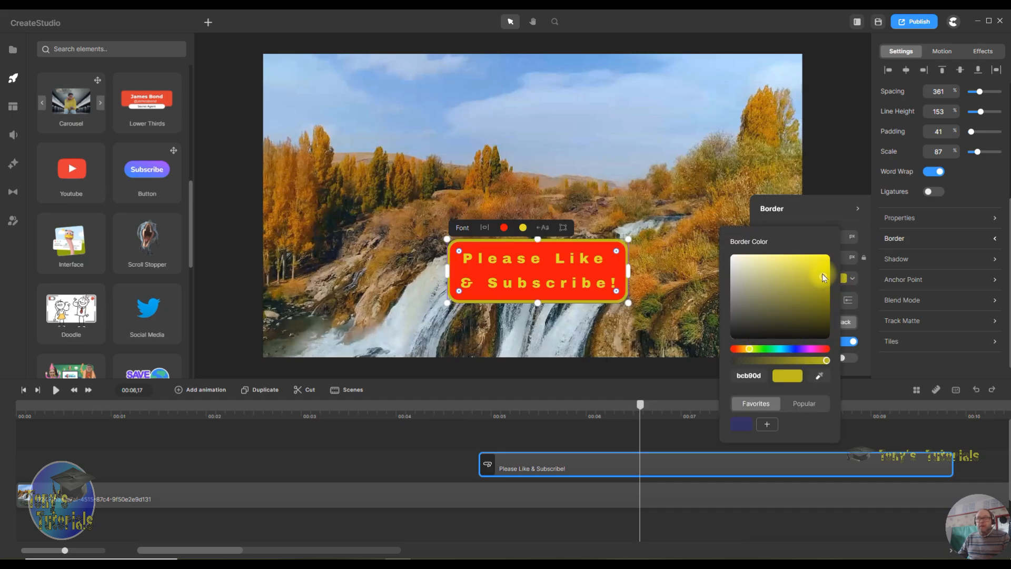
click(810, 158)
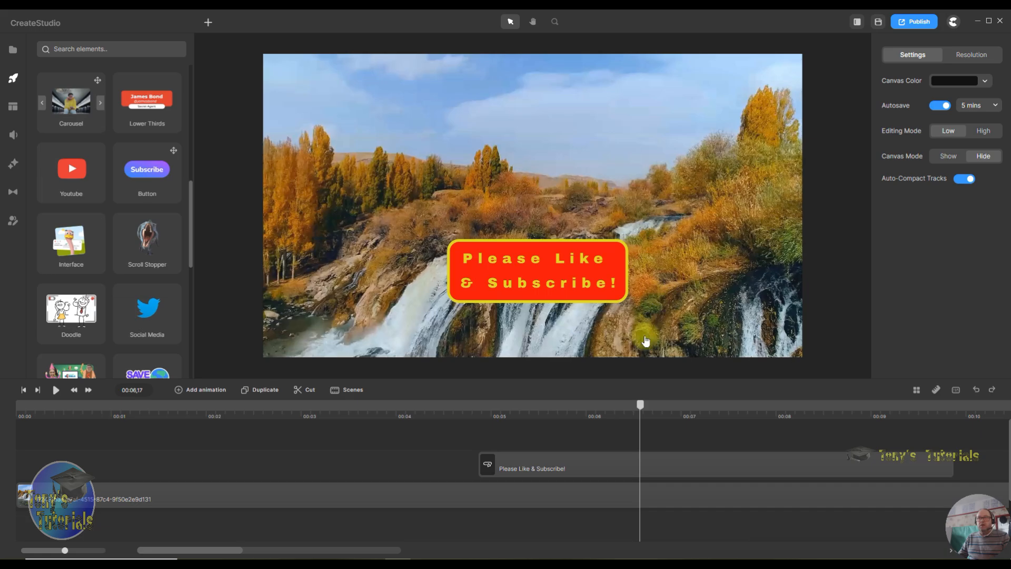
Step: Try a dashed caption border with 50 px width and 10 px dash, and reset the width to 10 px and the dash to 0 px
click(595, 465)
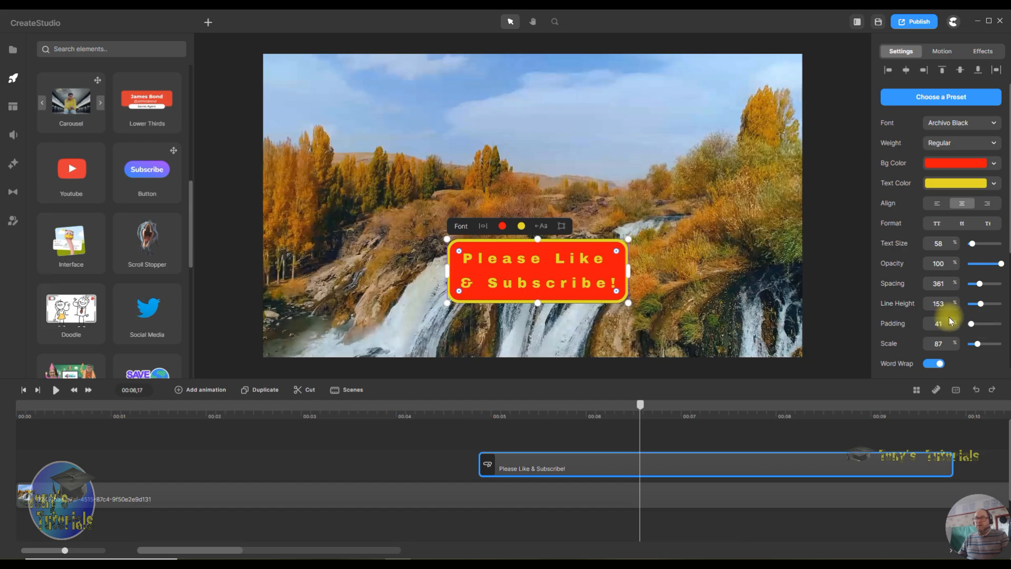
scroll(950, 321, down, 3)
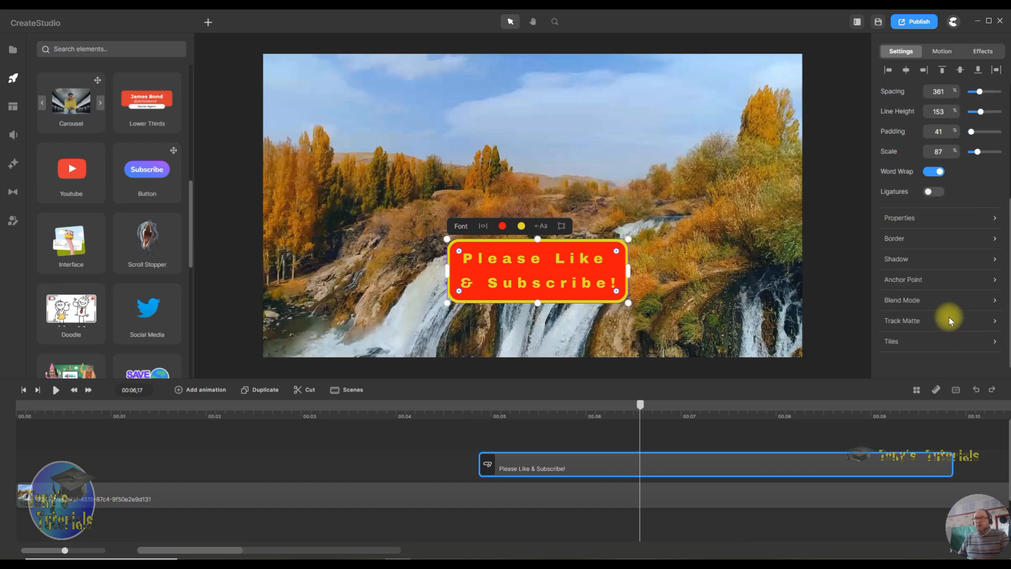
click(896, 243)
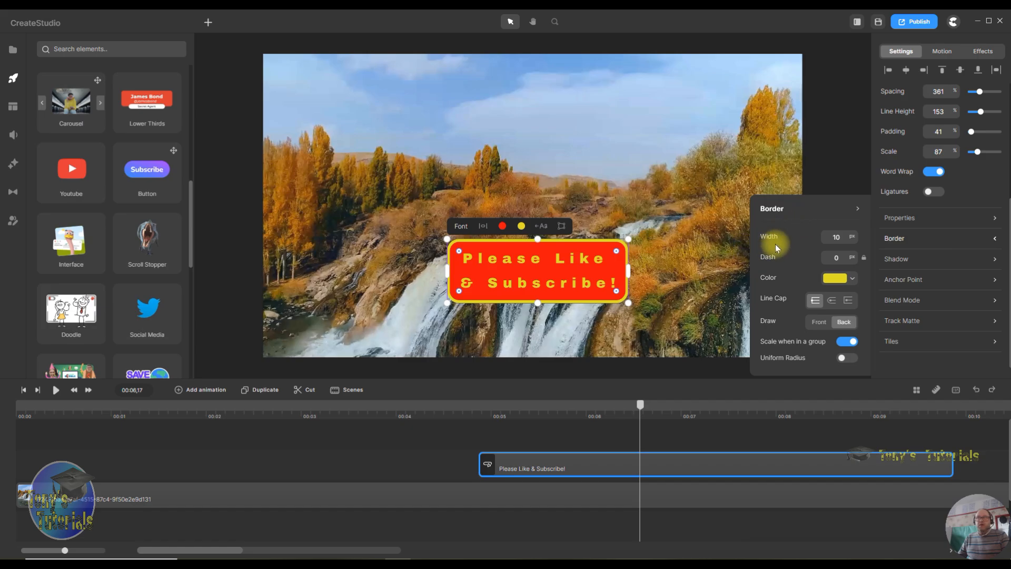
drag(845, 257, 792, 257)
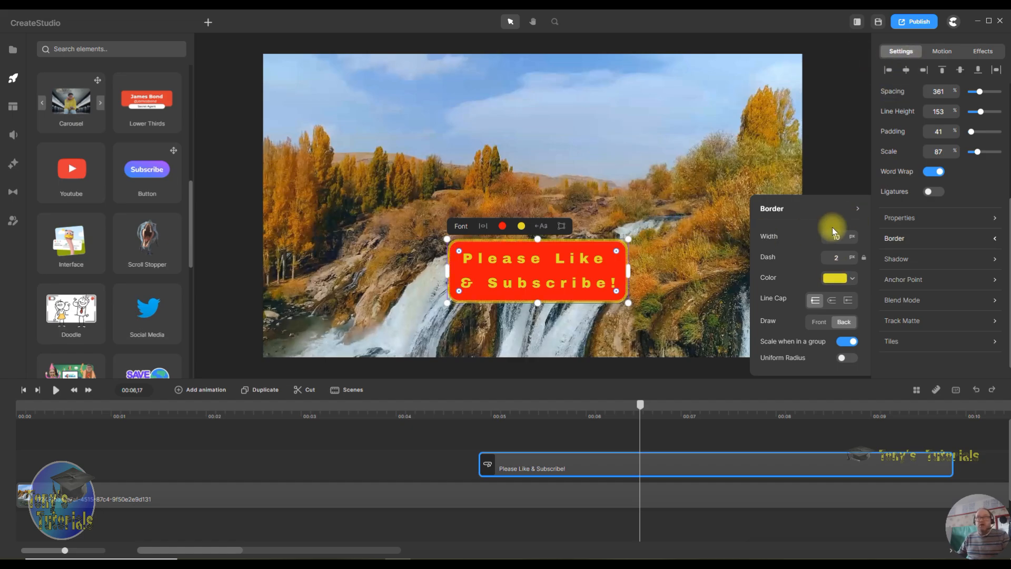
drag(843, 237, 808, 238)
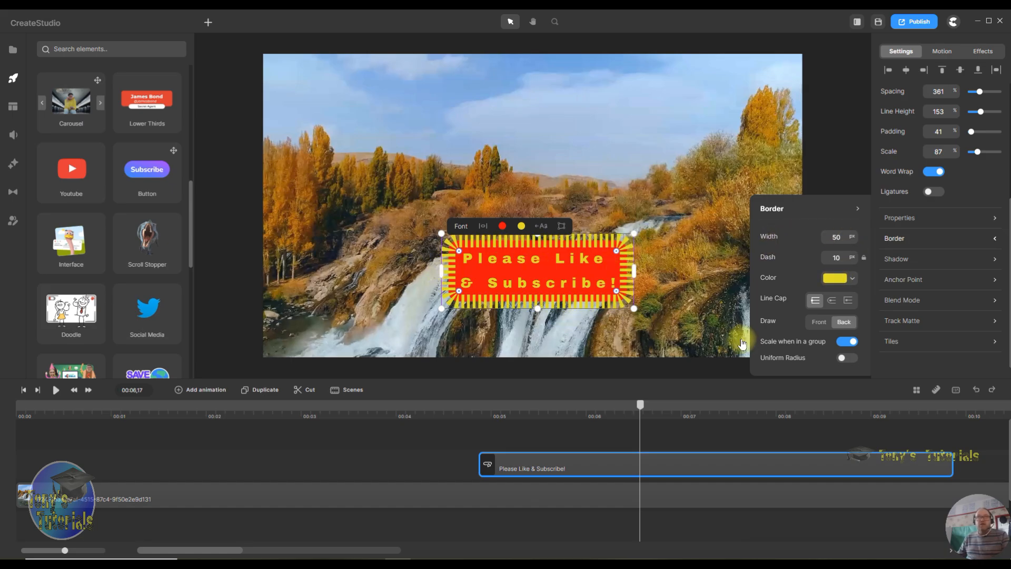
double_click(843, 258)
text(0)
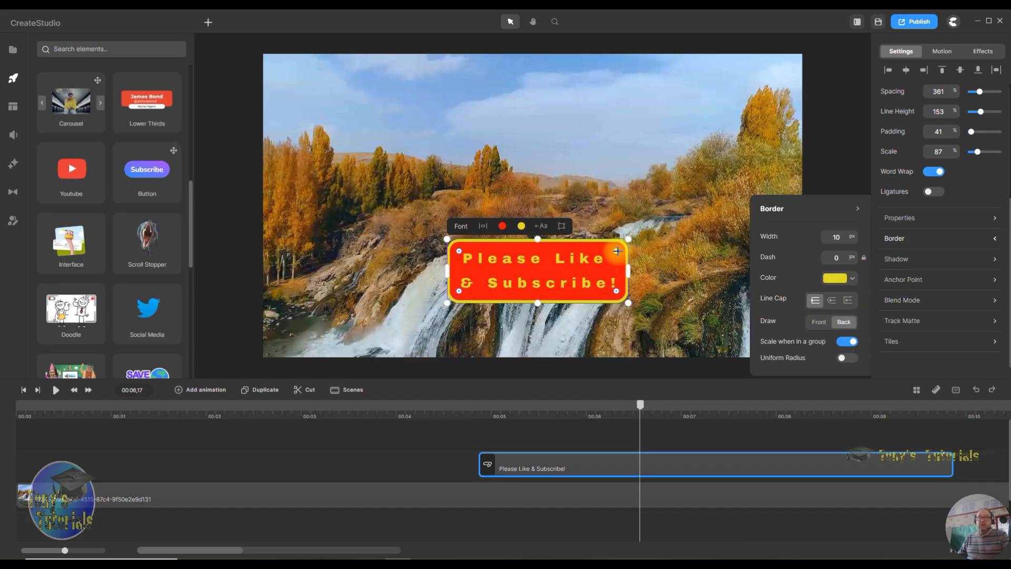
Step: Try the three line cap styles on the caption's border with a 10 px dash, and restore the first cap style and 0 px dash
click(837, 257)
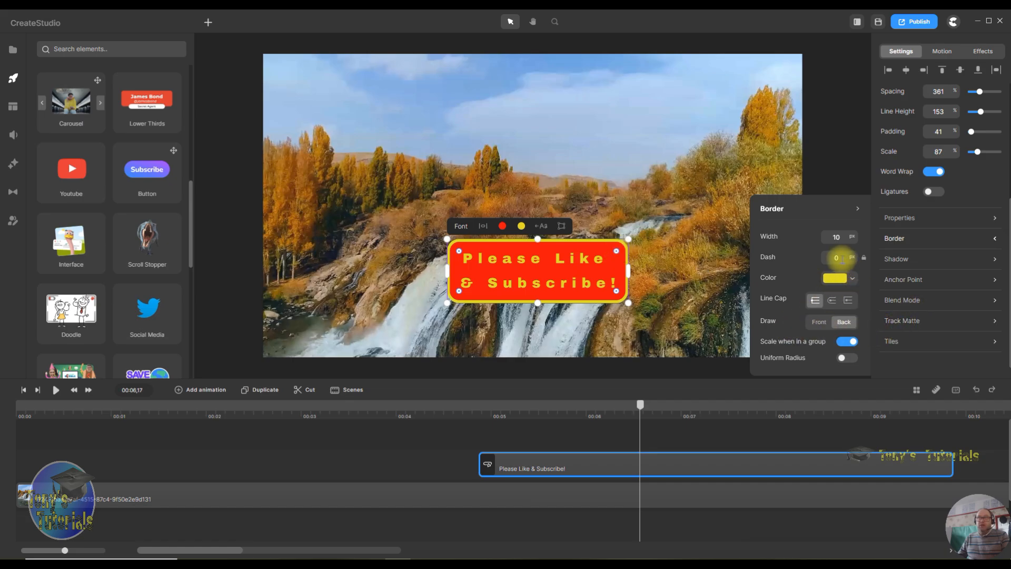
click(833, 301)
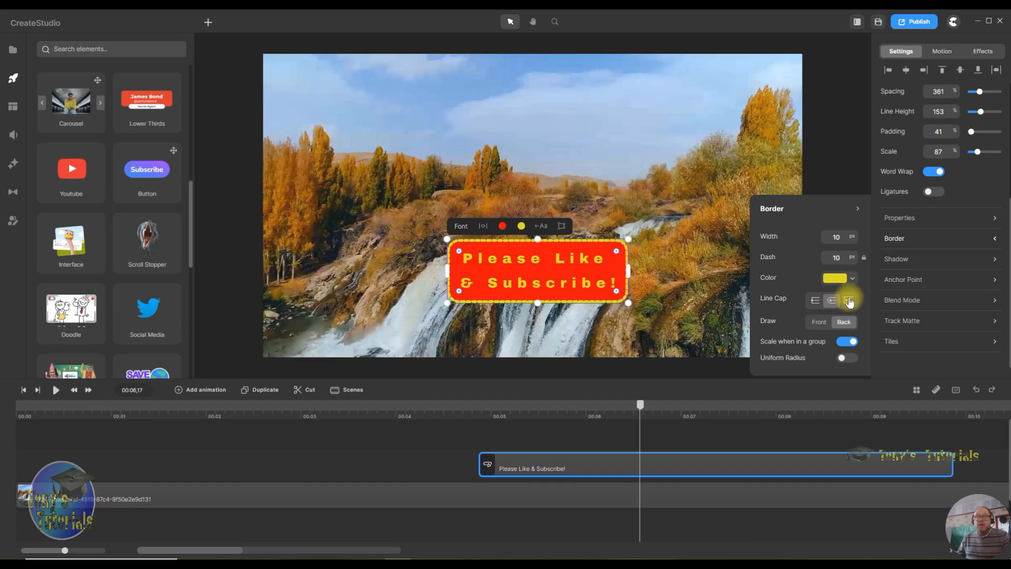
click(848, 300)
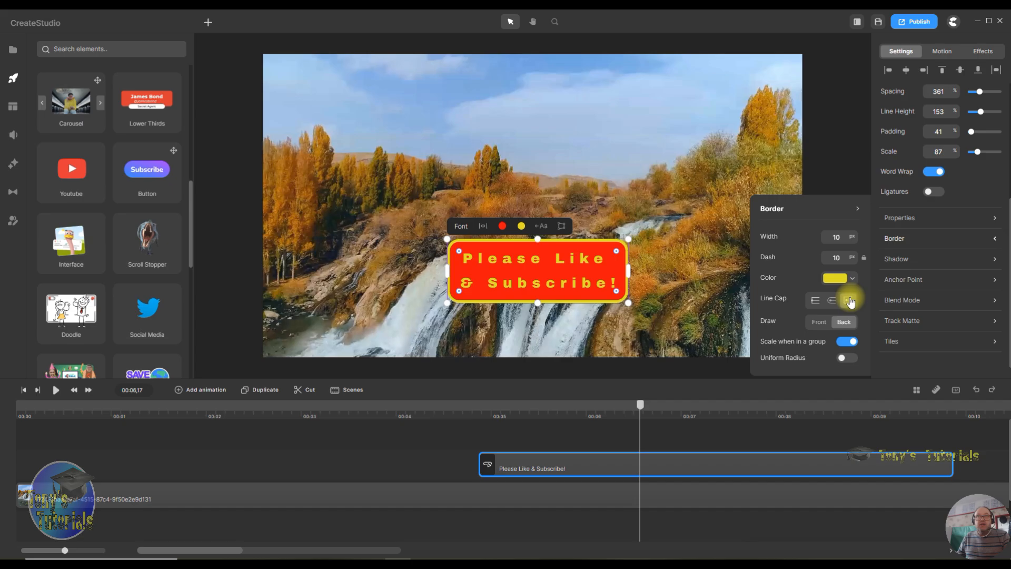
click(815, 304)
click(833, 301)
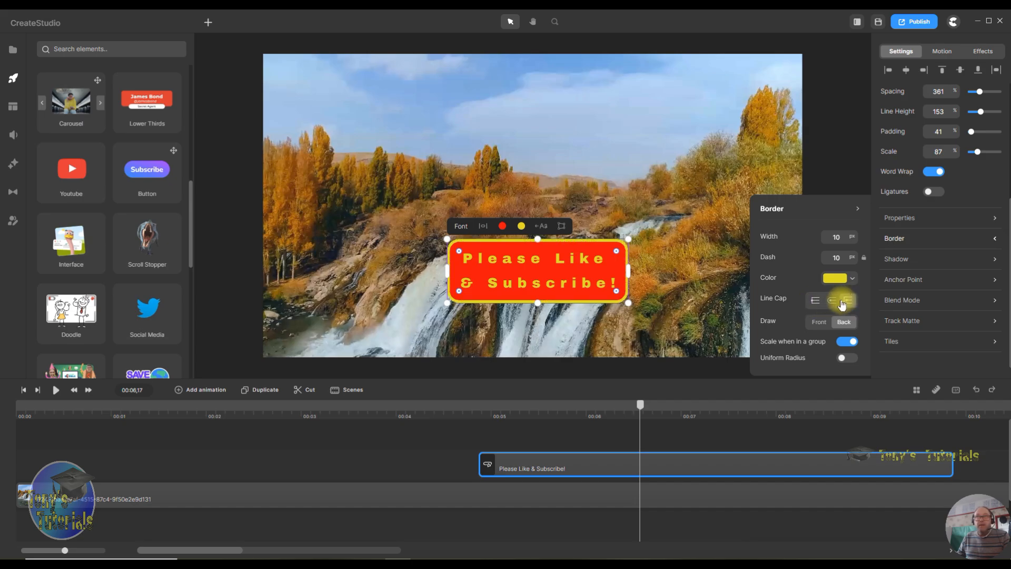
click(815, 301)
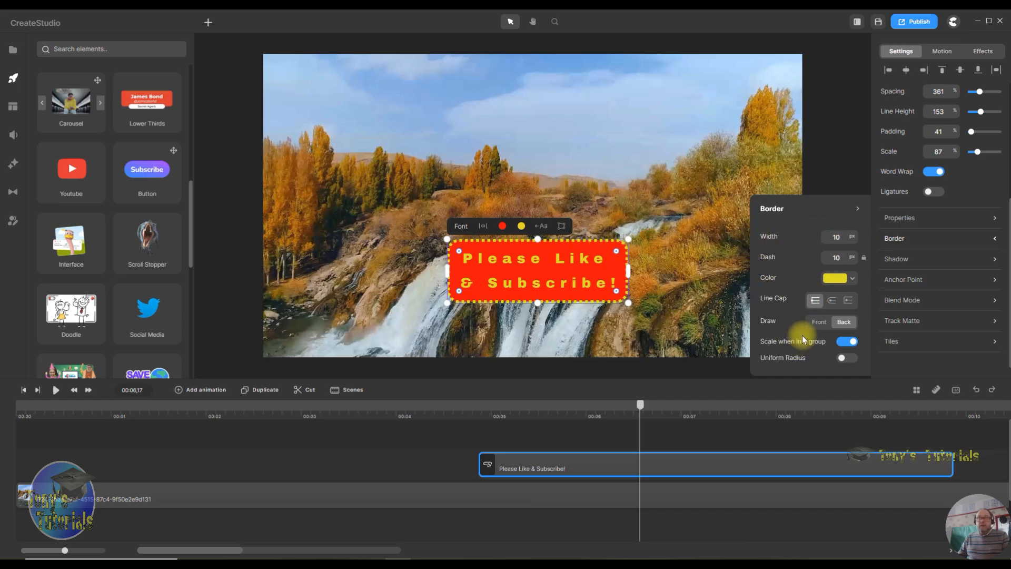
click(837, 258)
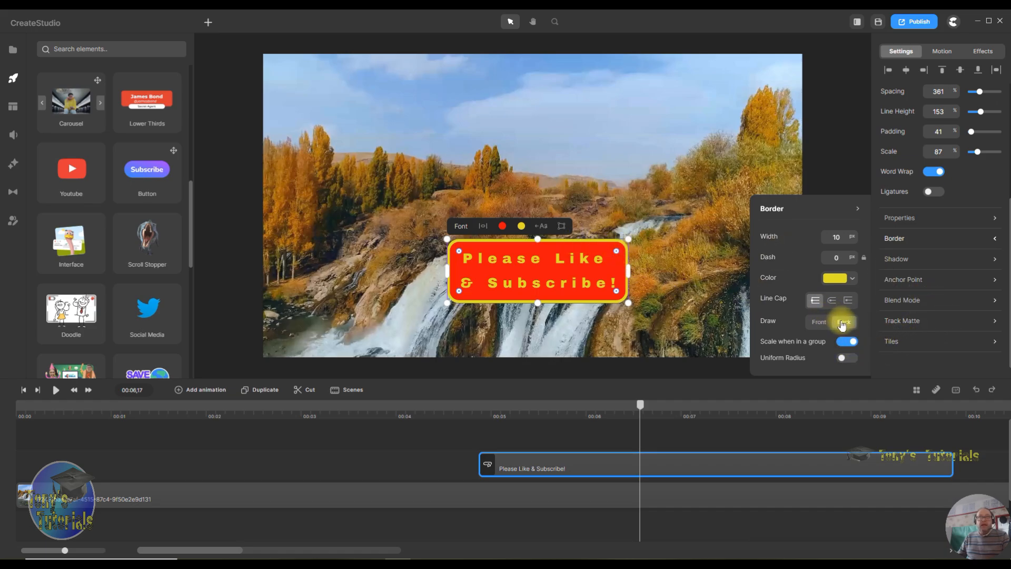
Step: Compare drawing the caption's border at Front and Back with different widths, ending with Back and a 10 px width
click(819, 321)
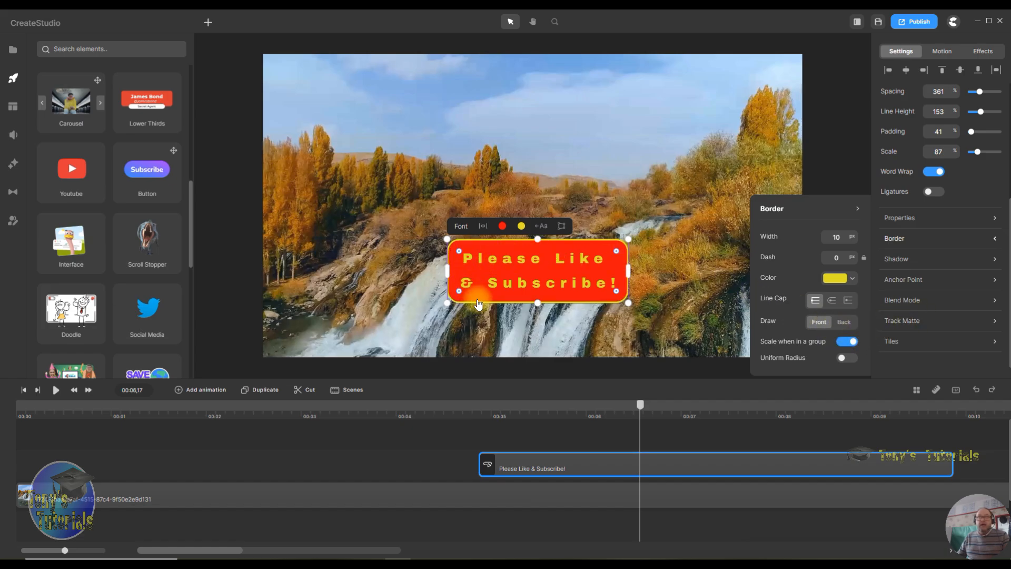
click(844, 322)
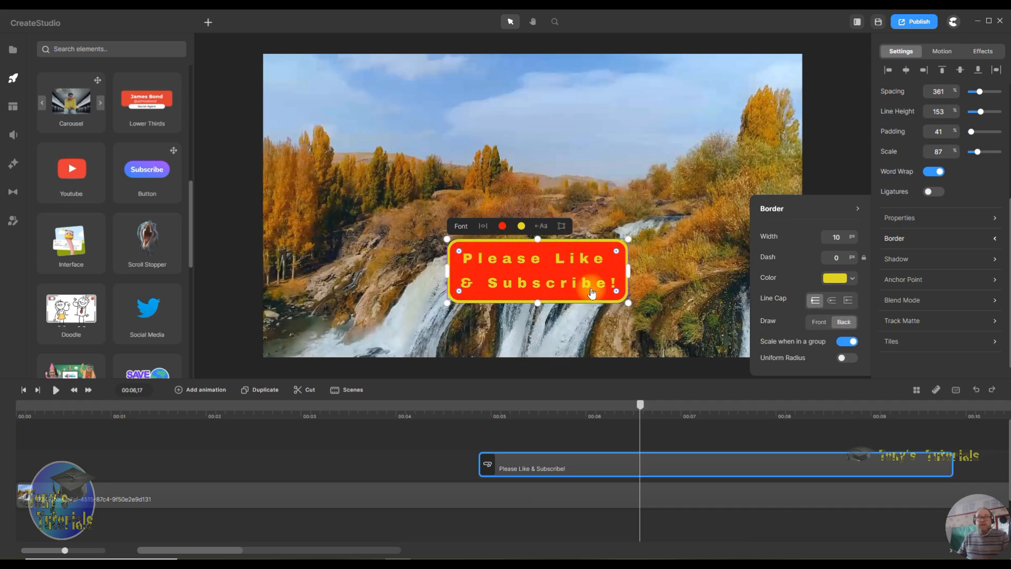
click(822, 323)
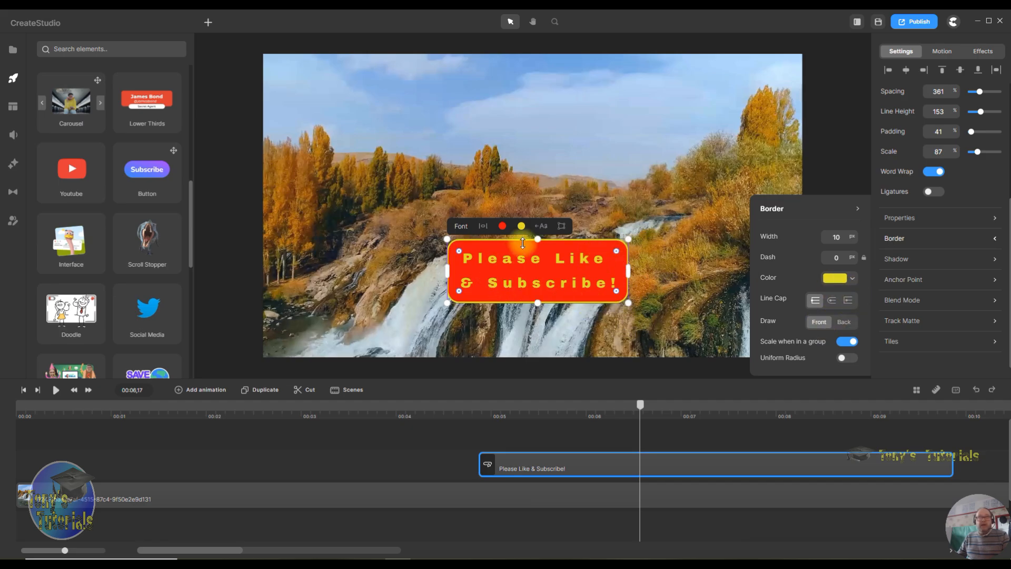
double_click(837, 237)
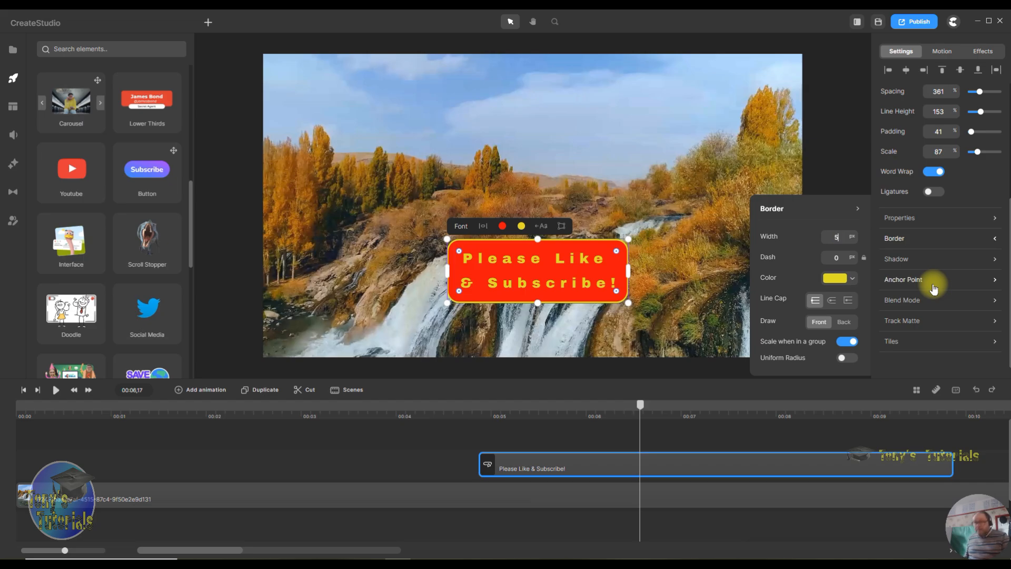
key(Return)
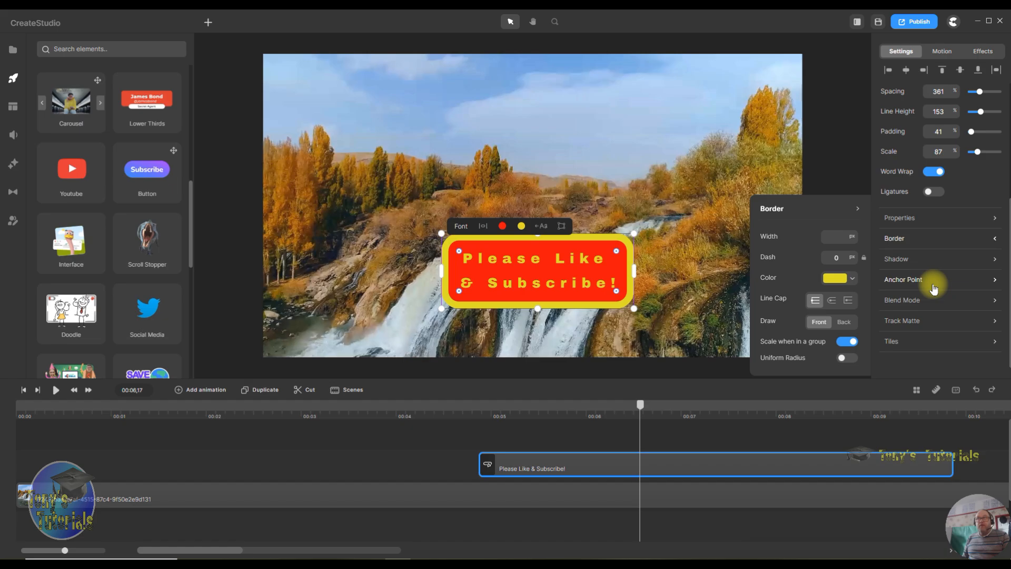
key(Return)
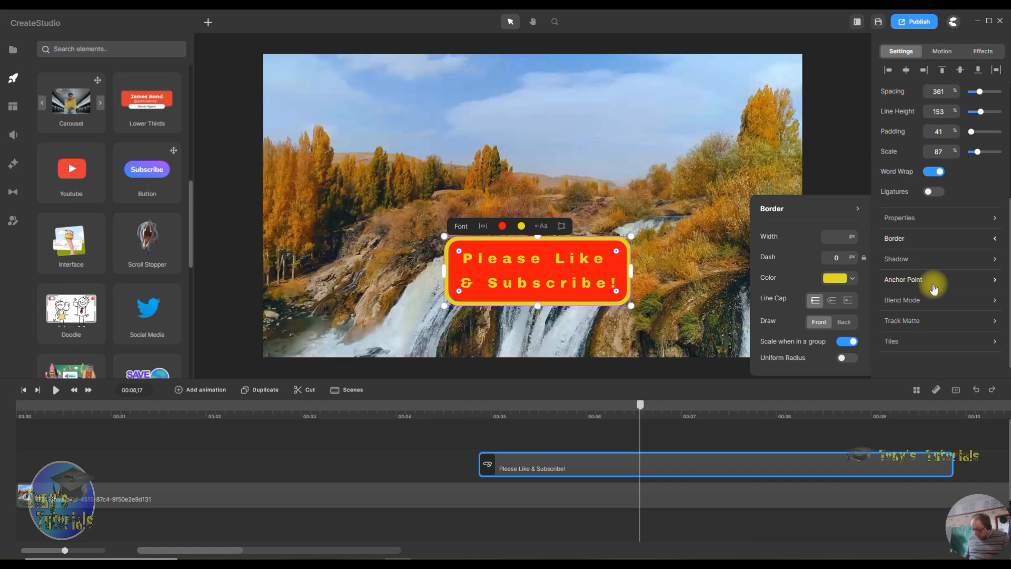
click(842, 322)
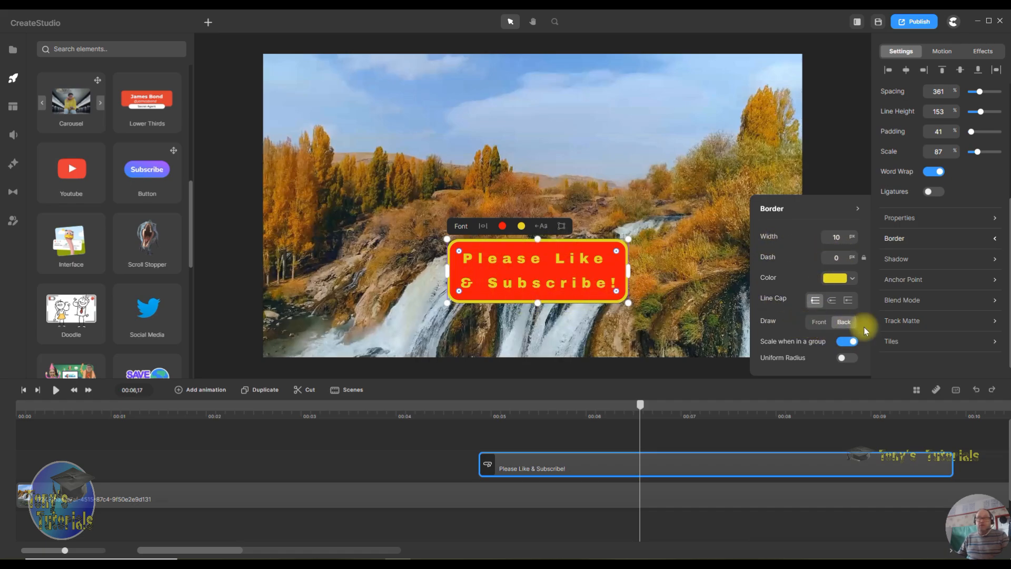
Step: Move the "Please Like & Subscribe!" caption up into the sky area above the waterfall
double_click(501, 258)
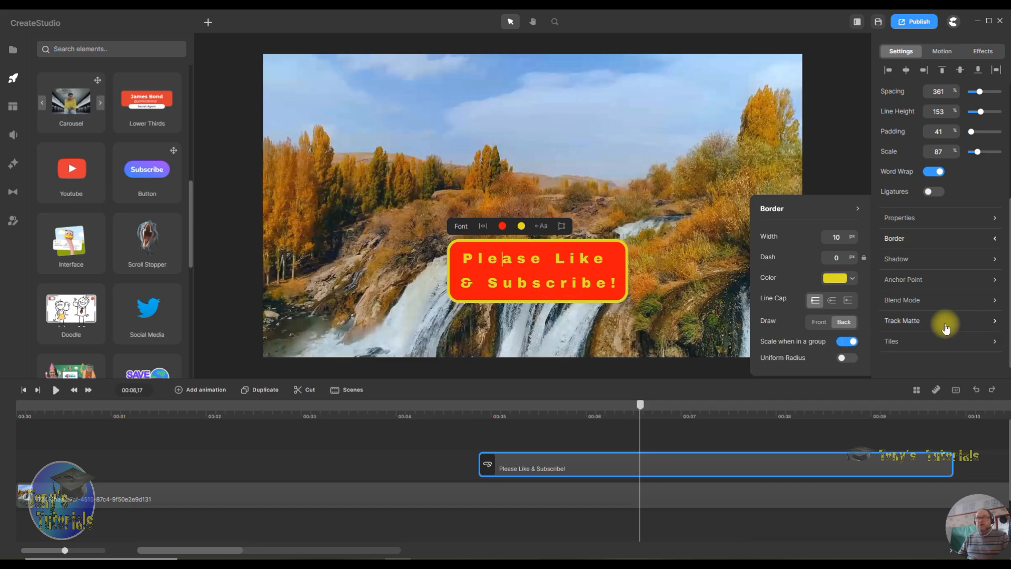
click(687, 277)
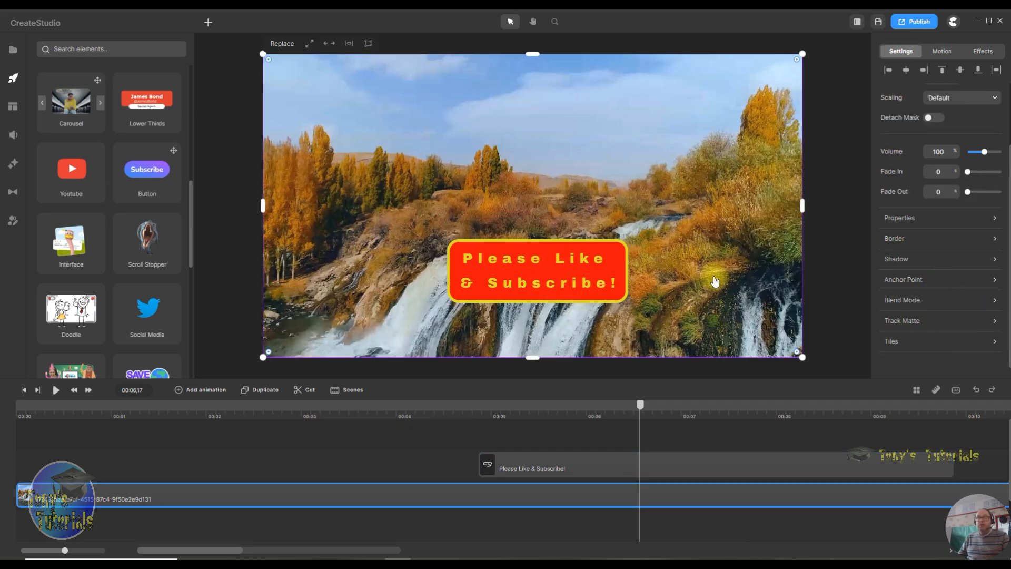
drag(548, 279, 574, 133)
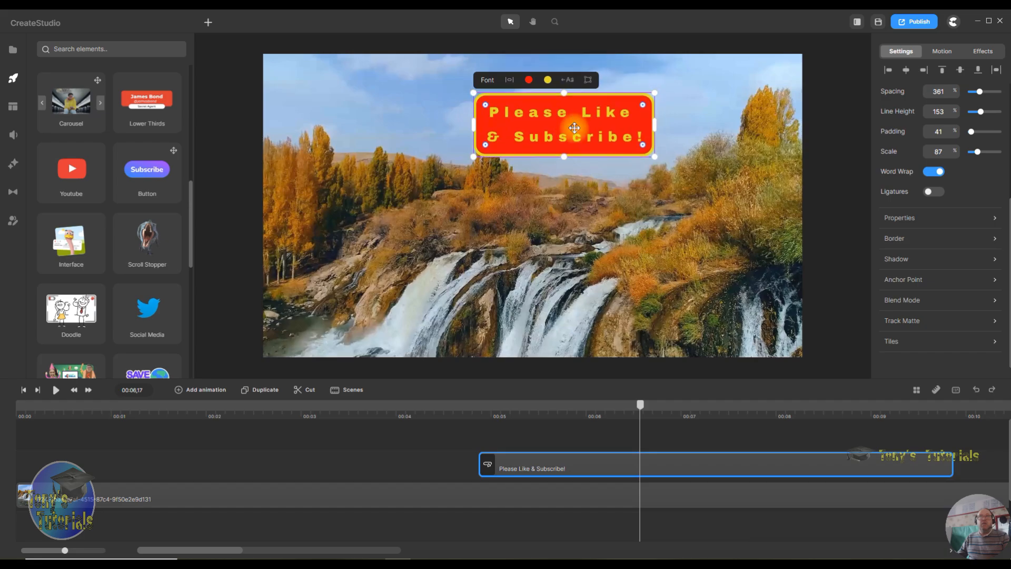
Step: Give the waterfall video a fully opaque black shadow at 5 px distance and deselect it
click(903, 263)
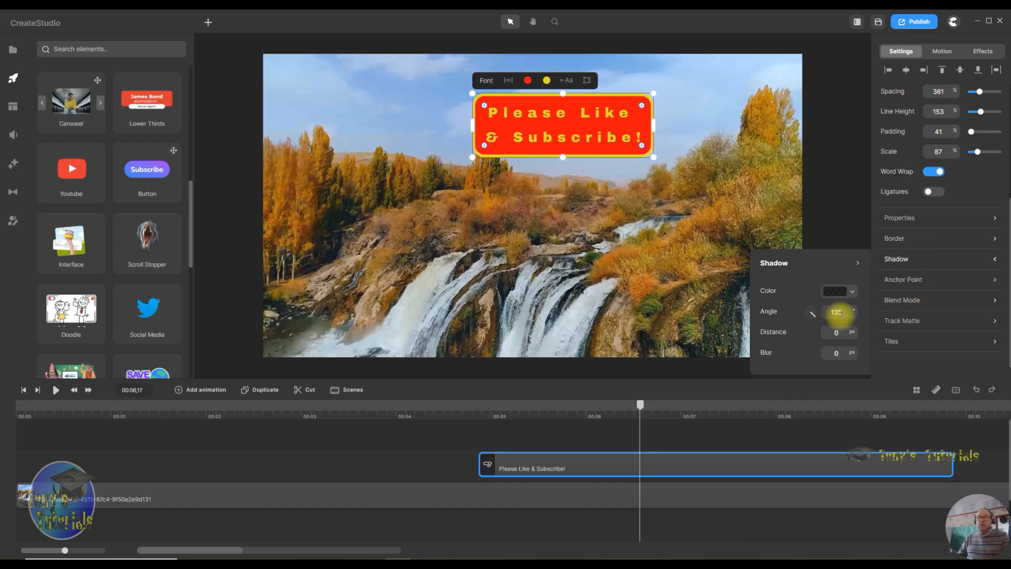
click(834, 292)
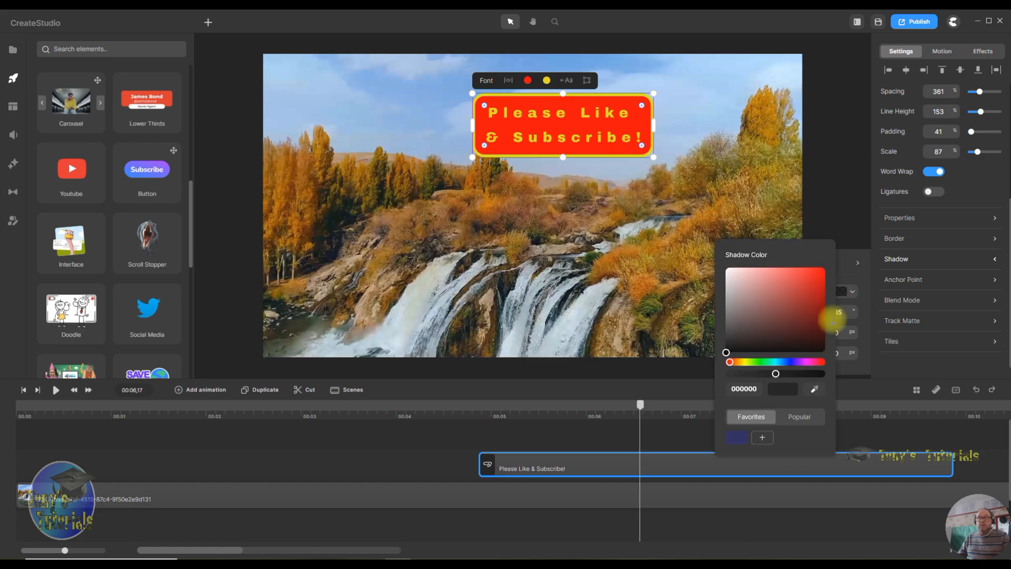
click(639, 351)
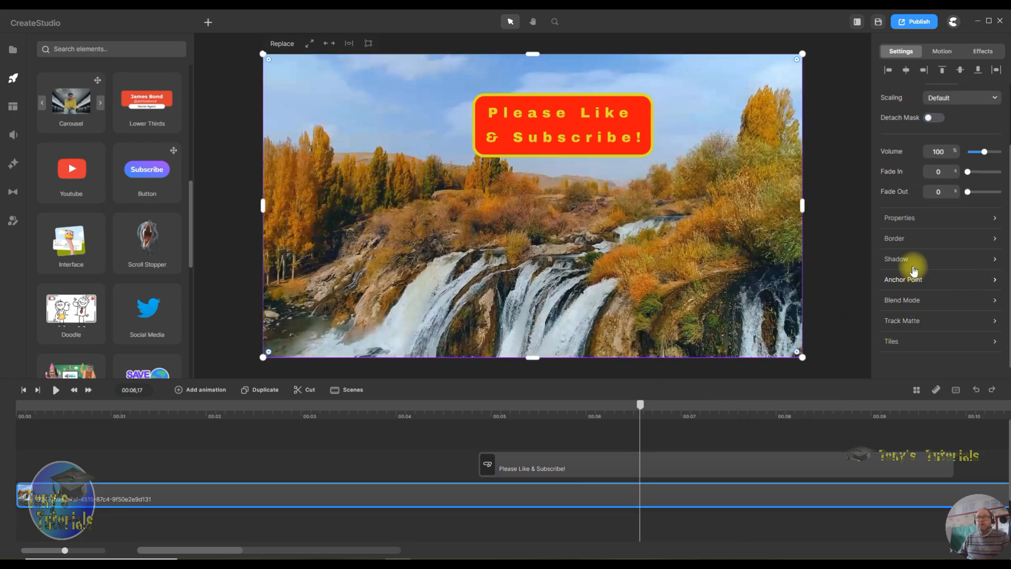
click(897, 259)
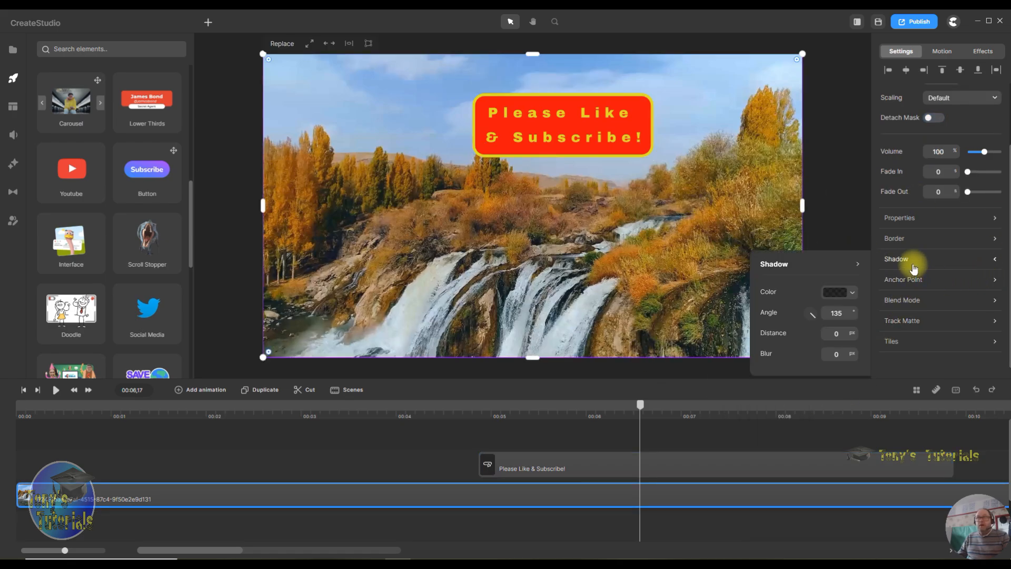
click(838, 332)
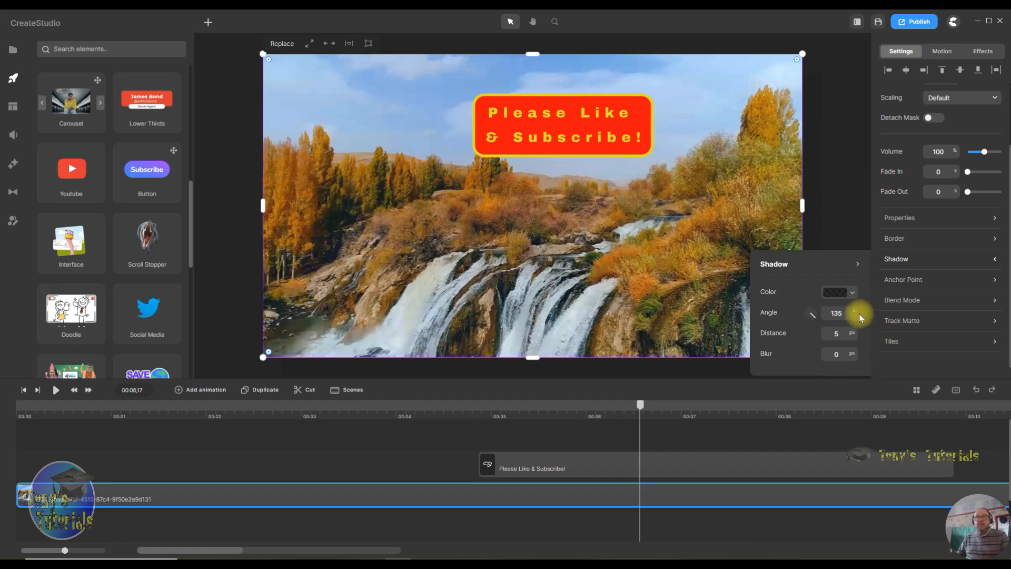
click(840, 293)
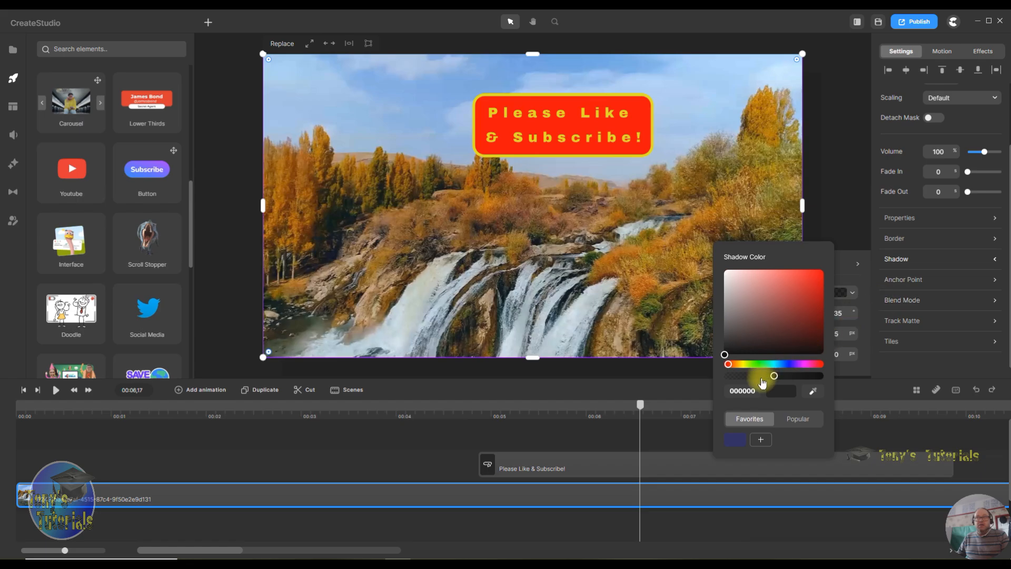
drag(773, 377, 847, 380)
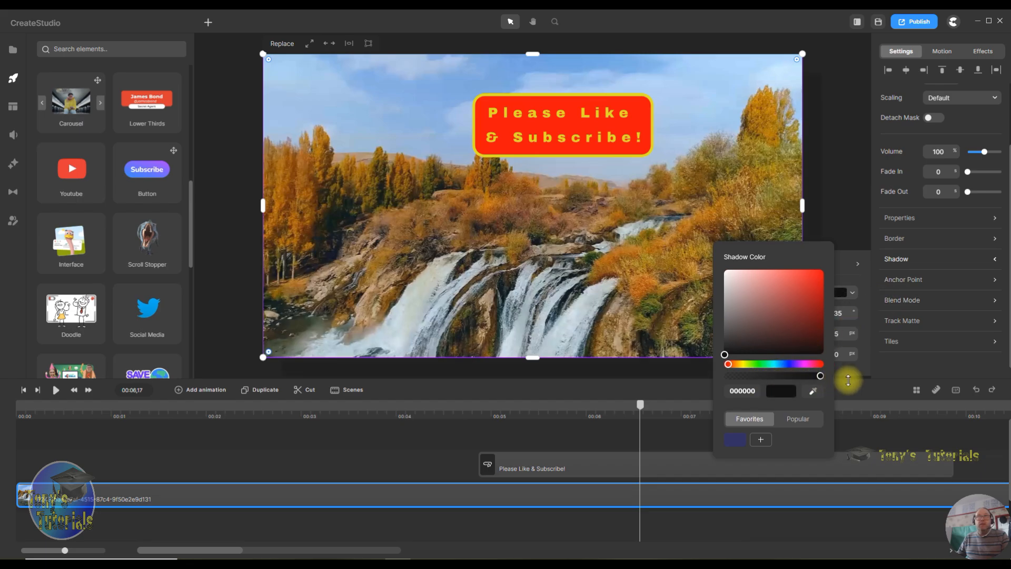
click(843, 218)
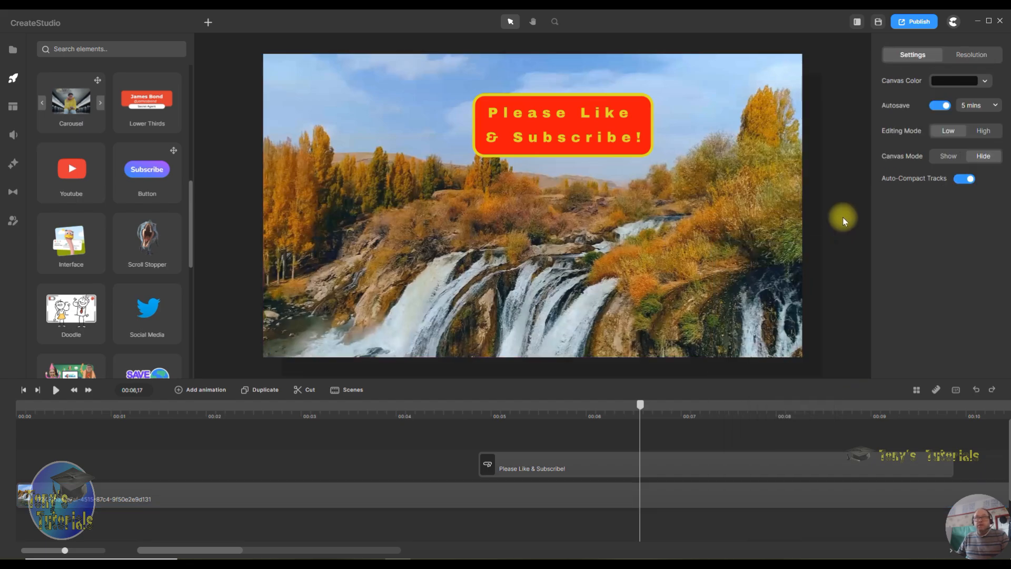
Step: Give the "Please Like & Subscribe!" caption a fully opaque black shadow at 10 px distance
click(628, 138)
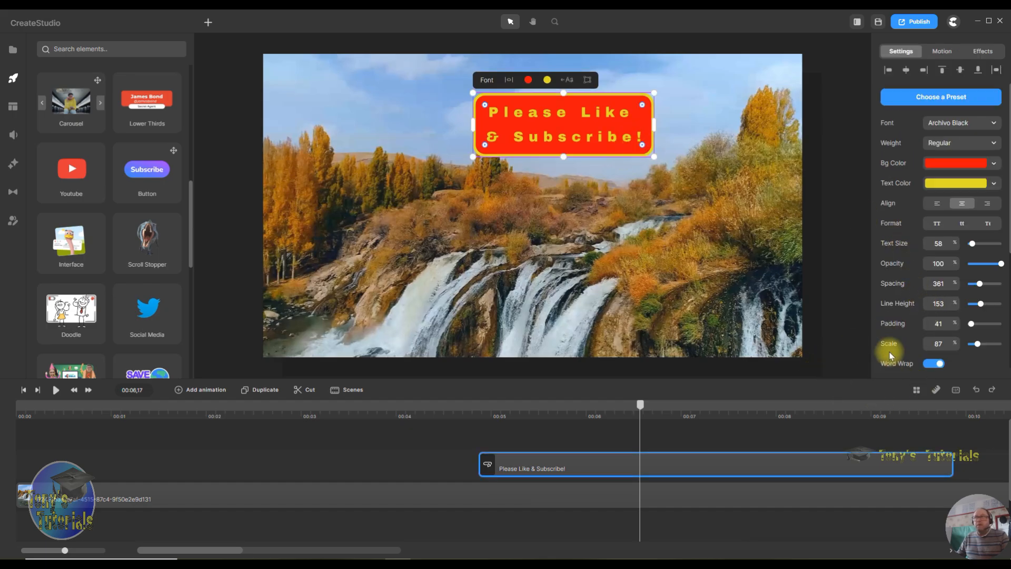
scroll(891, 349, down, 4)
click(909, 263)
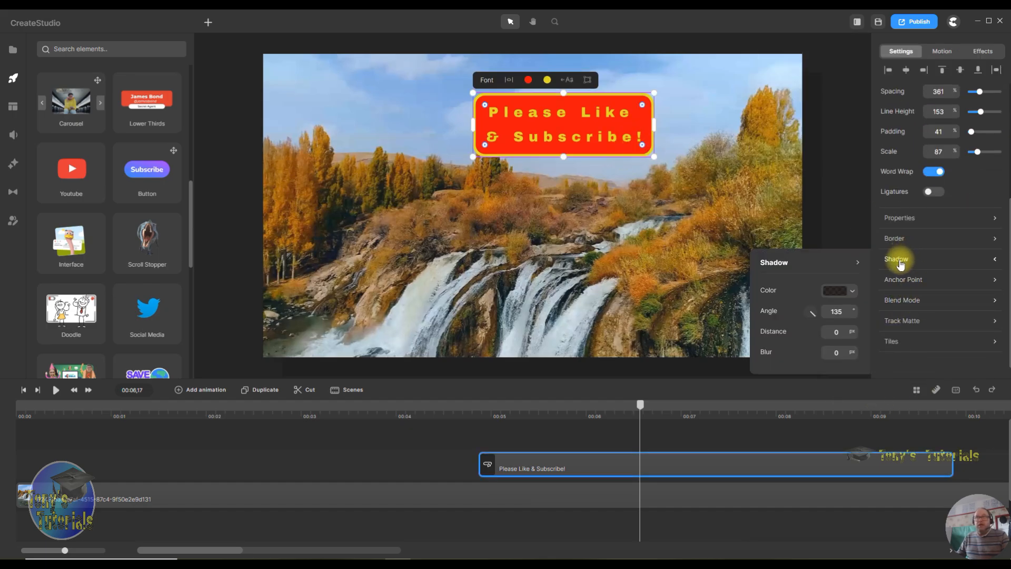
click(845, 298)
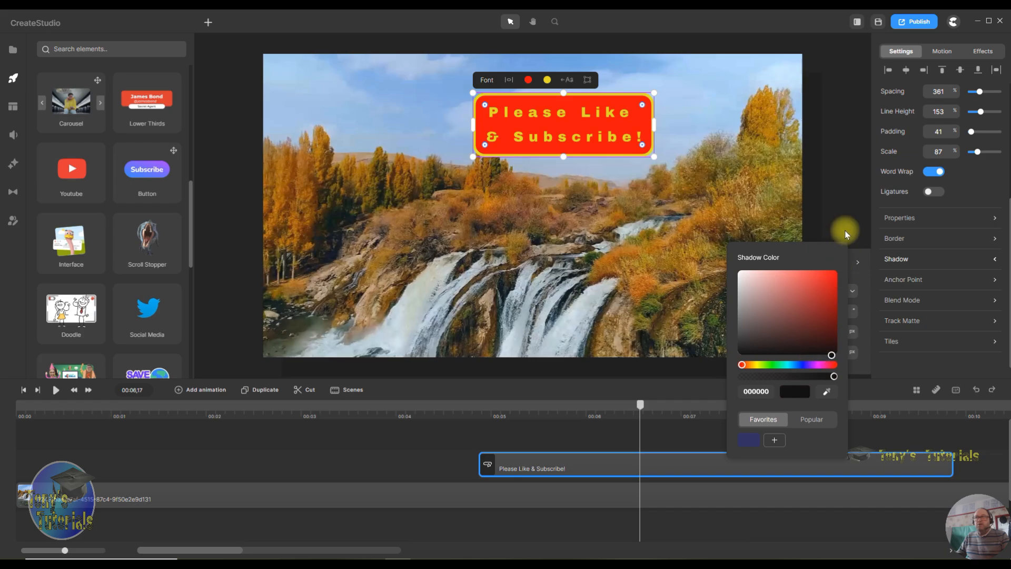
click(817, 204)
click(913, 259)
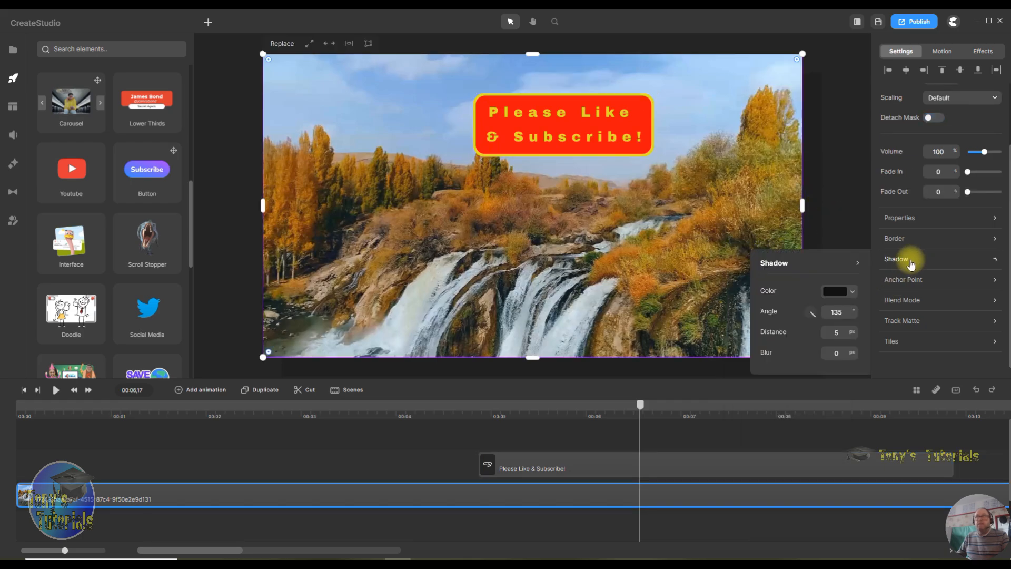
click(754, 459)
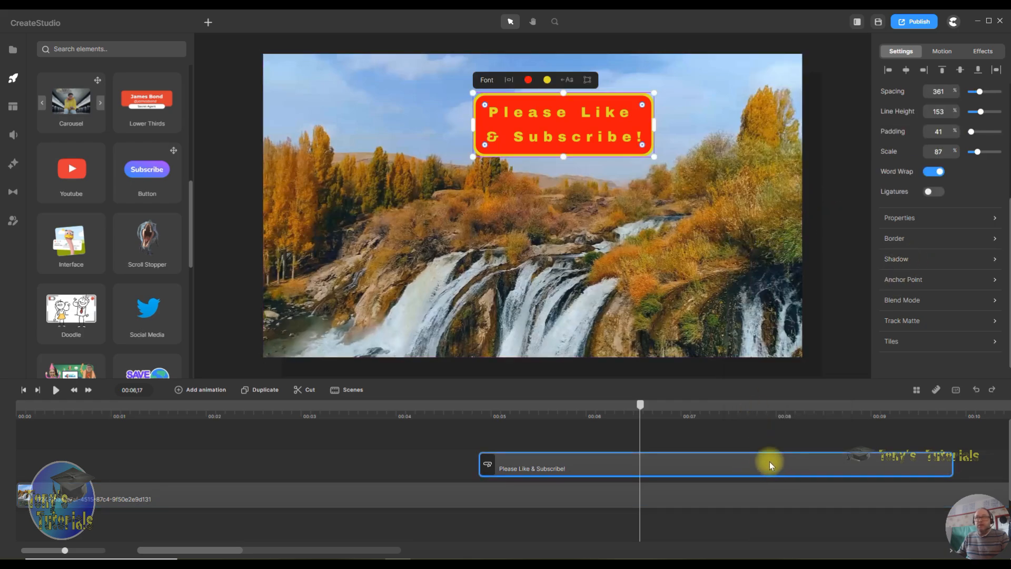
click(904, 260)
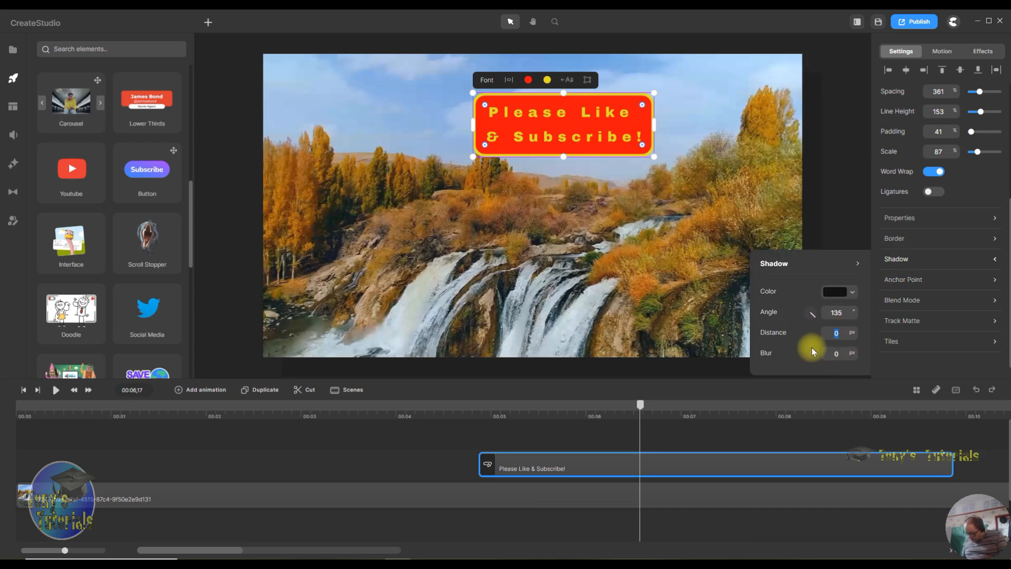
text(10)
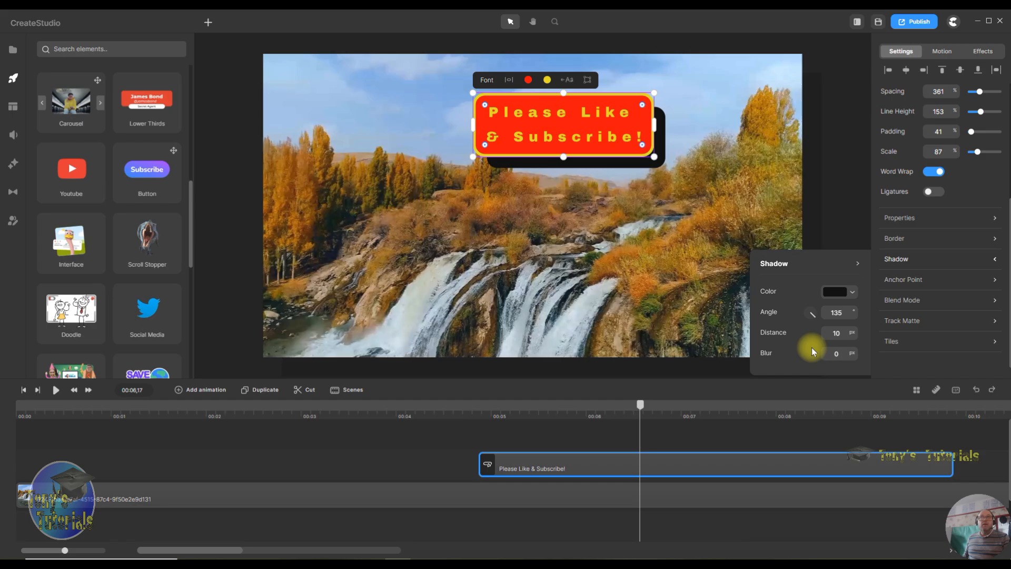
Step: Reduce the caption shadow's opacity to about half and change its color to green (63d321)
click(841, 293)
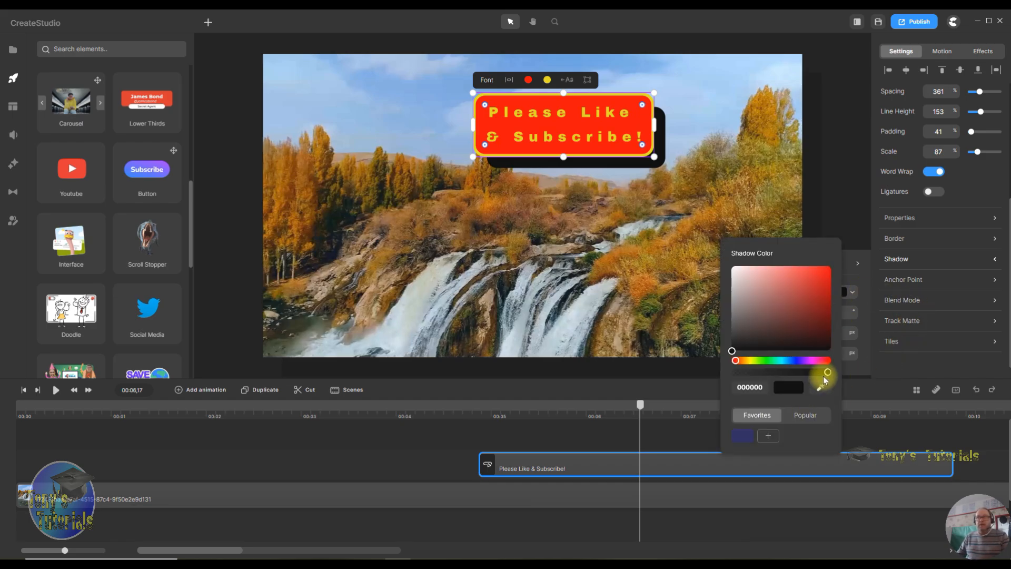
drag(828, 373, 782, 373)
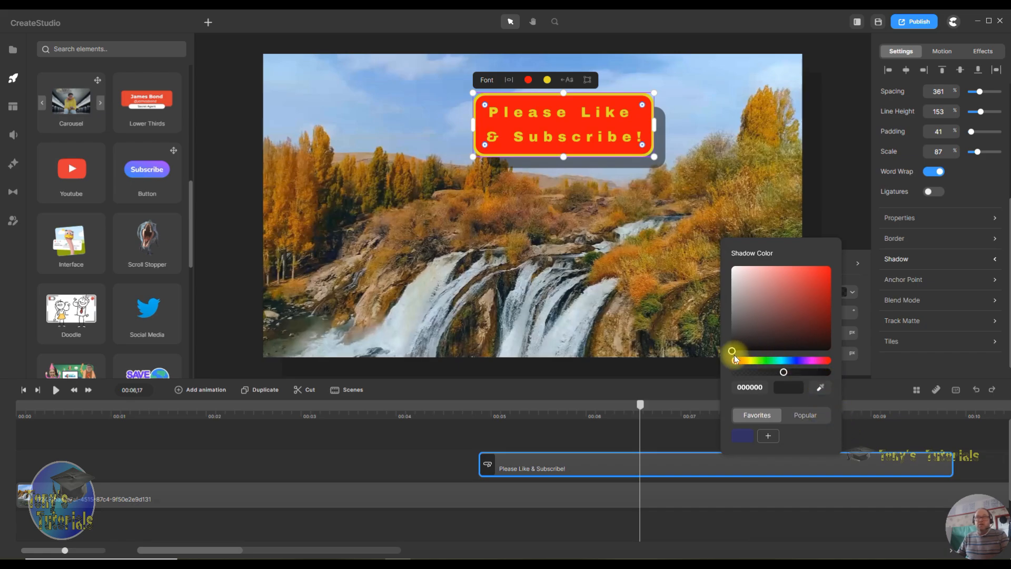
click(762, 361)
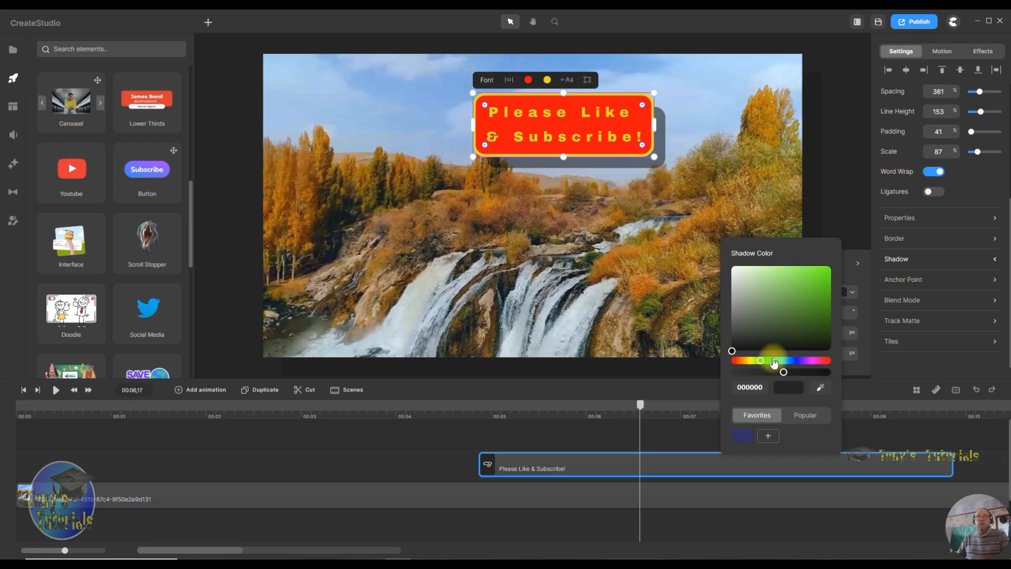
click(815, 281)
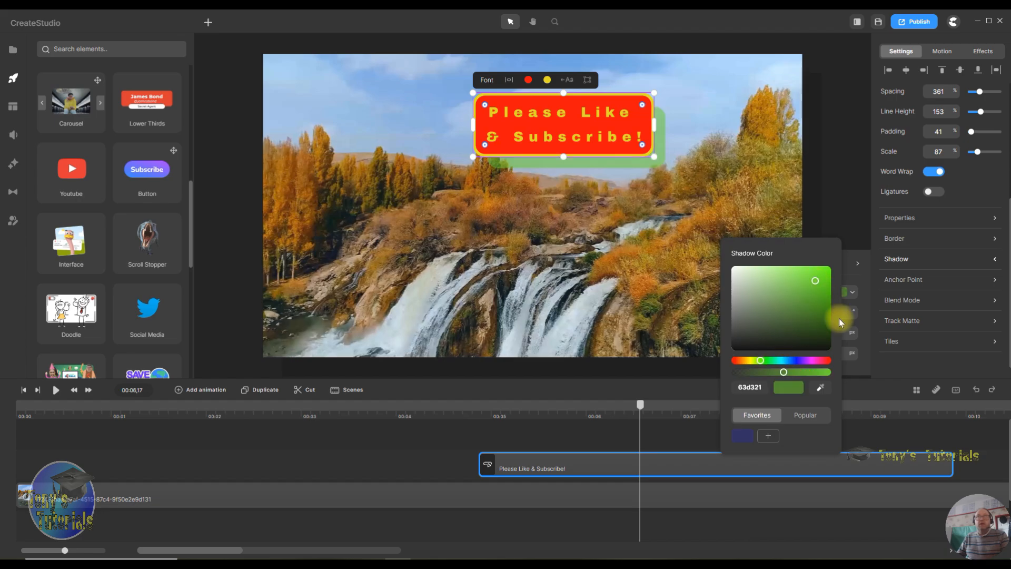
Step: Change the caption shadow's color to blue (213fd3) and finally to pink (d3216b)
click(795, 360)
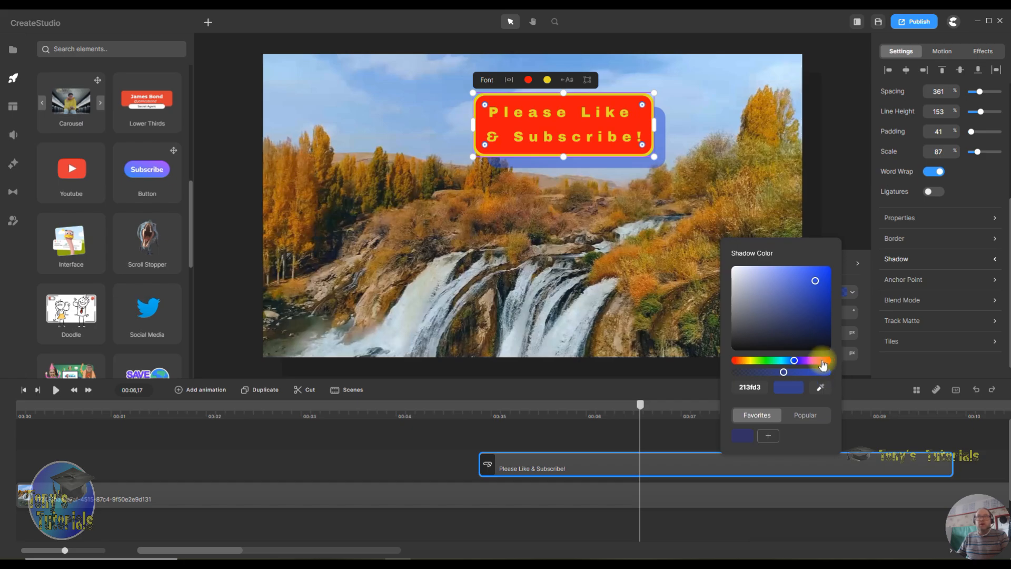
click(821, 361)
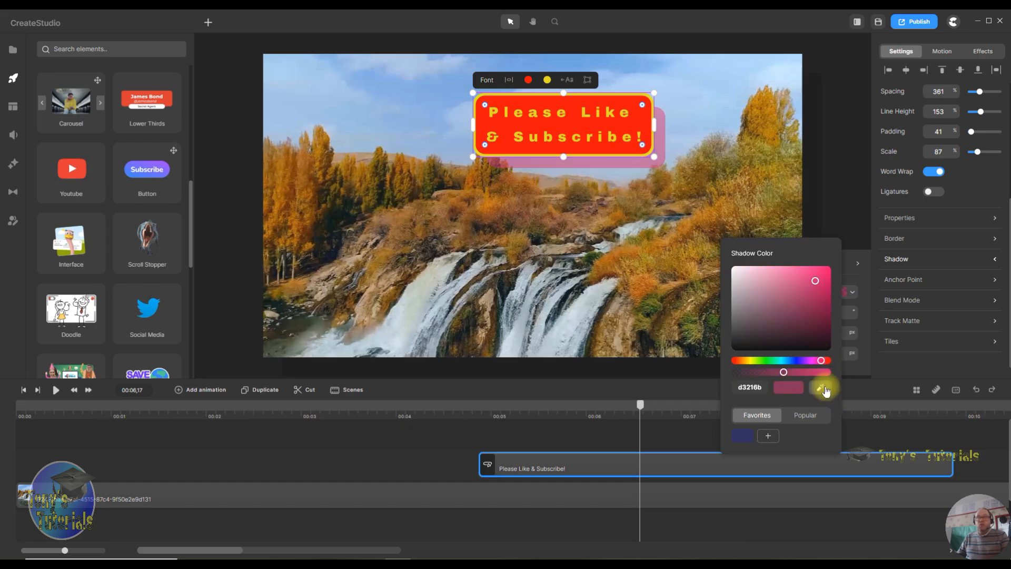
click(857, 377)
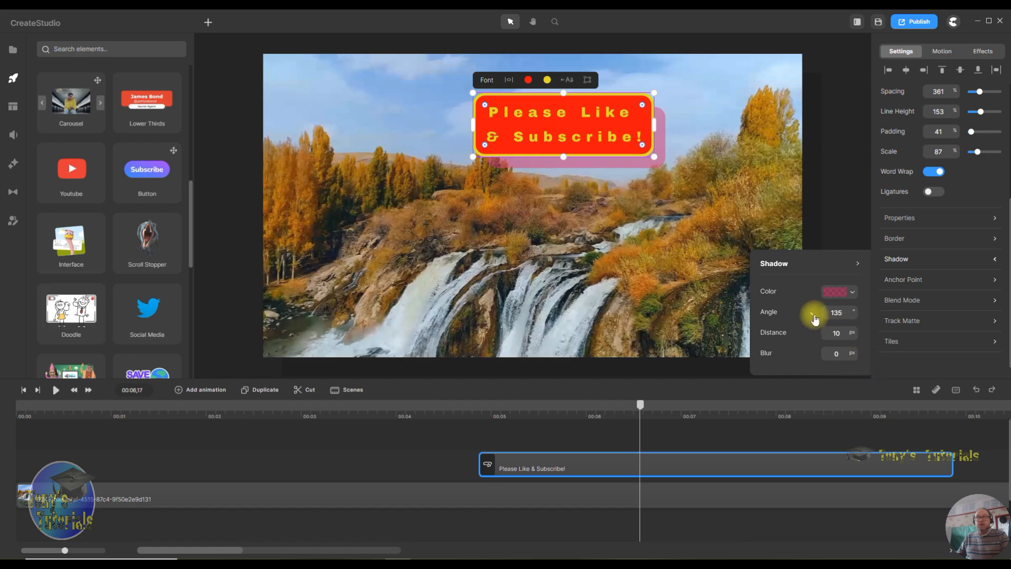
Step: Set the caption shadow's angle to 44° and its blur to 5 px, and shift the caption slightly down
mouse_move(812, 316)
mouse_down()
mouse_move(819, 309)
mouse_move(797, 287)
mouse_move(785, 298)
mouse_move(803, 320)
mouse_move(823, 305)
mouse_move(851, 331)
mouse_move(839, 334)
mouse_move(827, 310)
mouse_up()
scroll(851, 310, down, 1)
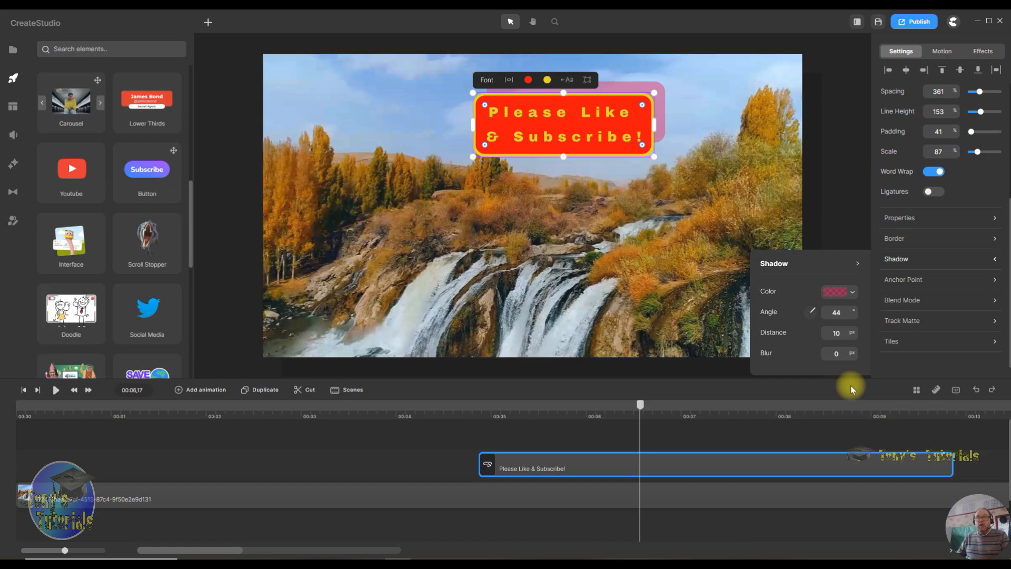
drag(846, 355, 812, 356)
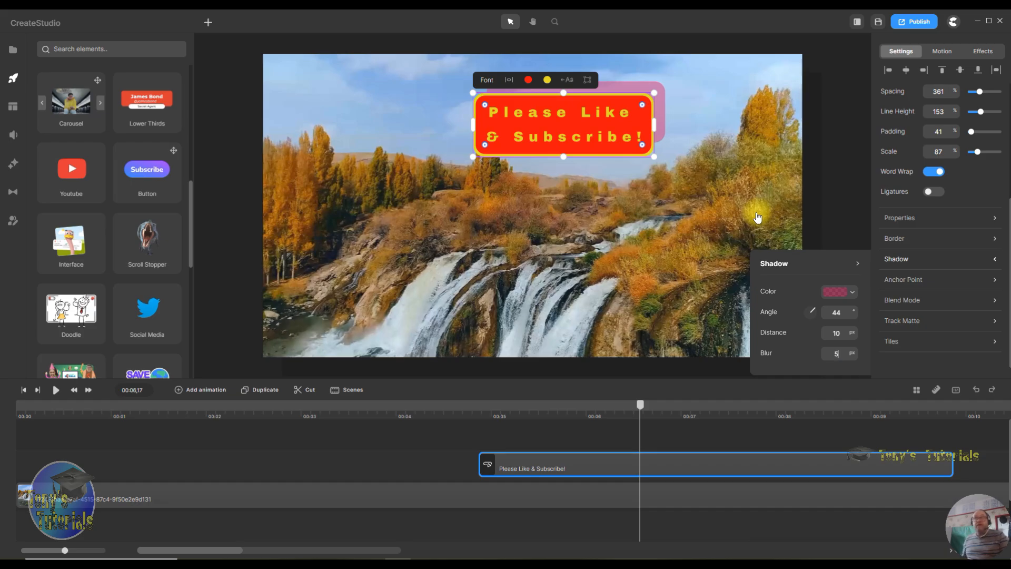
key(Return)
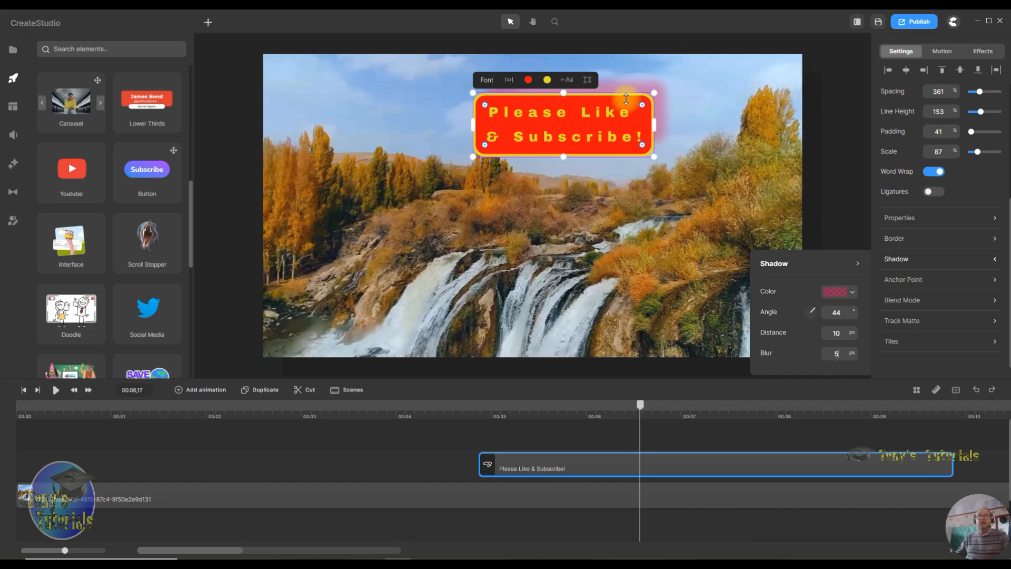
mouse_move(601, 134)
mouse_down()
mouse_move(598, 193)
mouse_move(606, 184)
mouse_move(662, 255)
mouse_move(608, 126)
mouse_move(531, 132)
mouse_move(593, 145)
mouse_up()
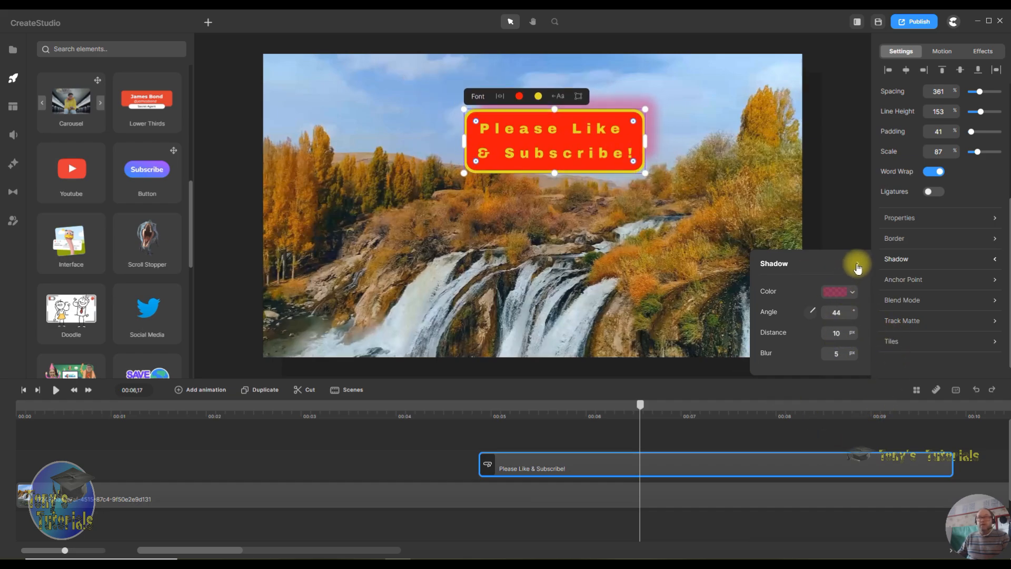
Step: Set the caption shadow's distance to 0 px and darken its color to near-black (050103)
click(839, 334)
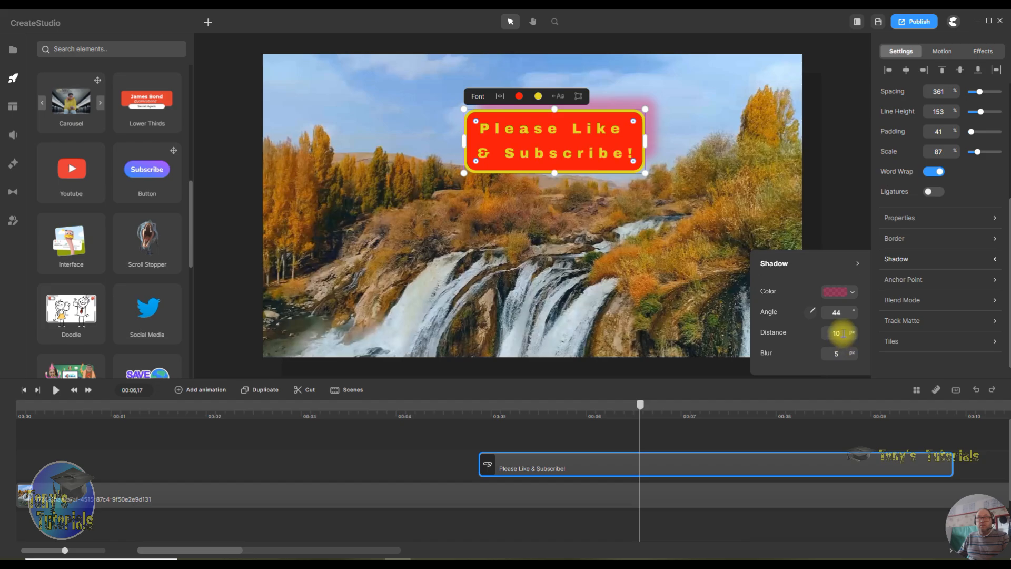
text(00)
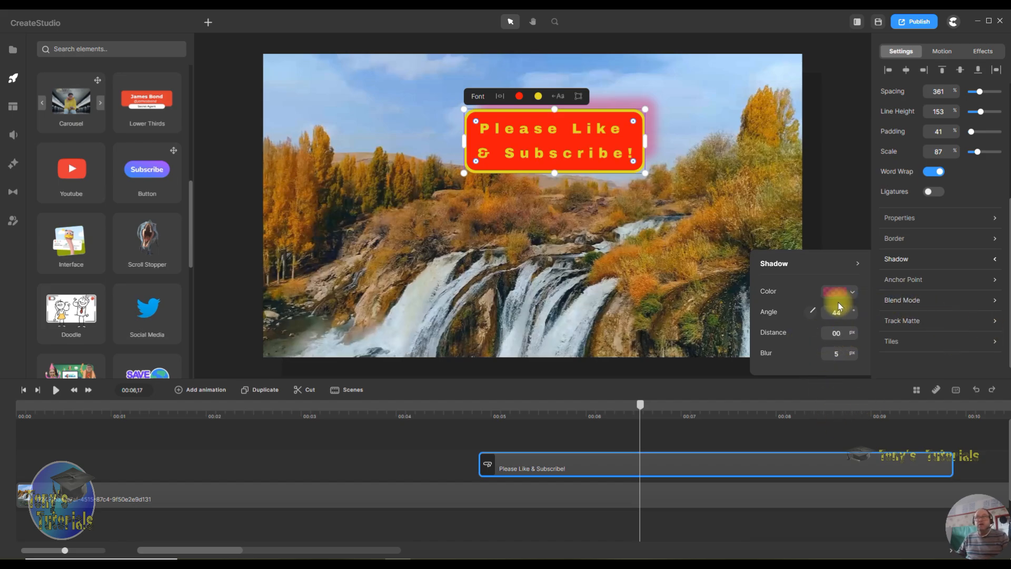
key(Return)
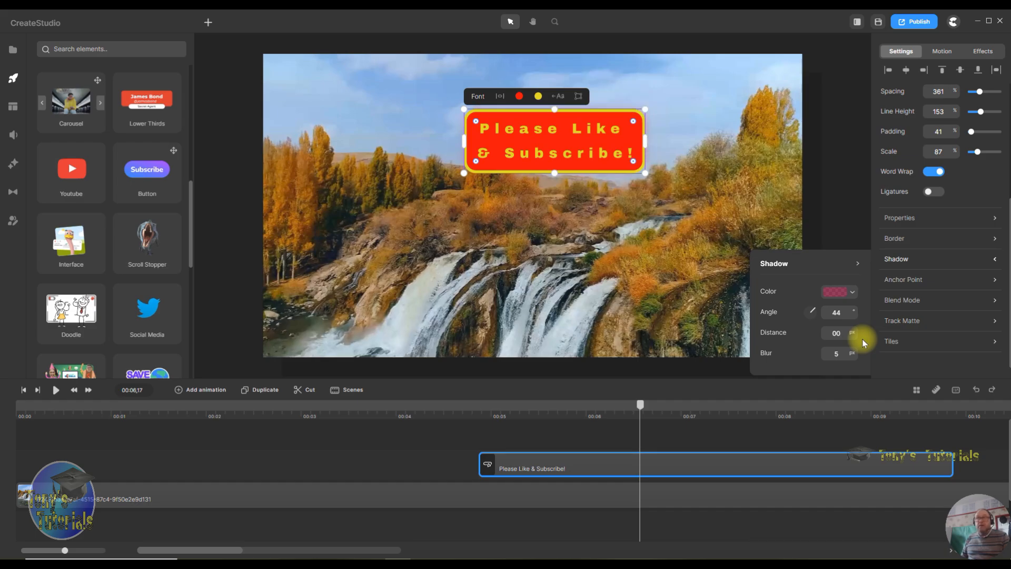
click(852, 295)
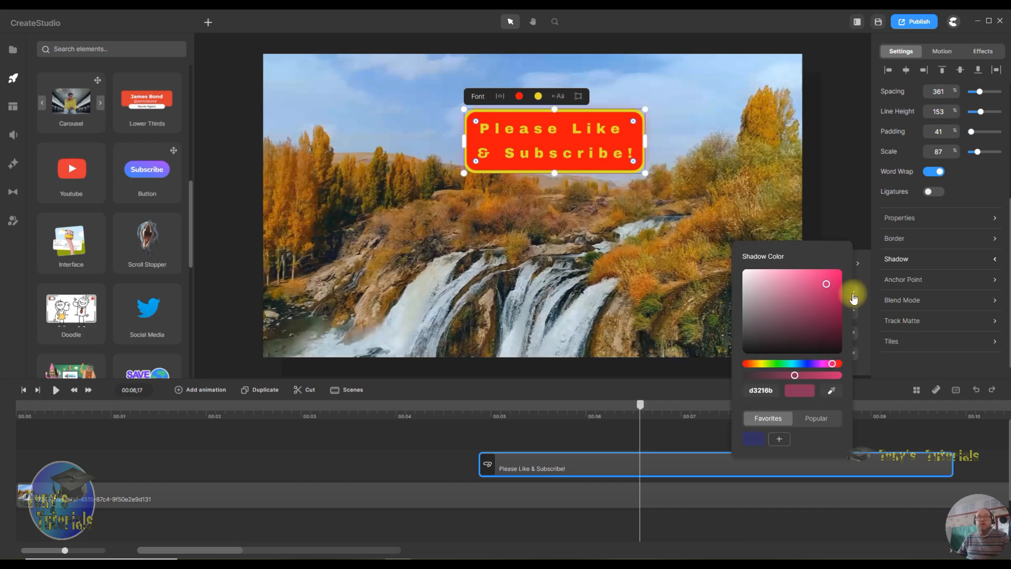
mouse_move(795, 354)
mouse_down()
mouse_move(785, 350)
mouse_move(804, 352)
mouse_up()
click(809, 168)
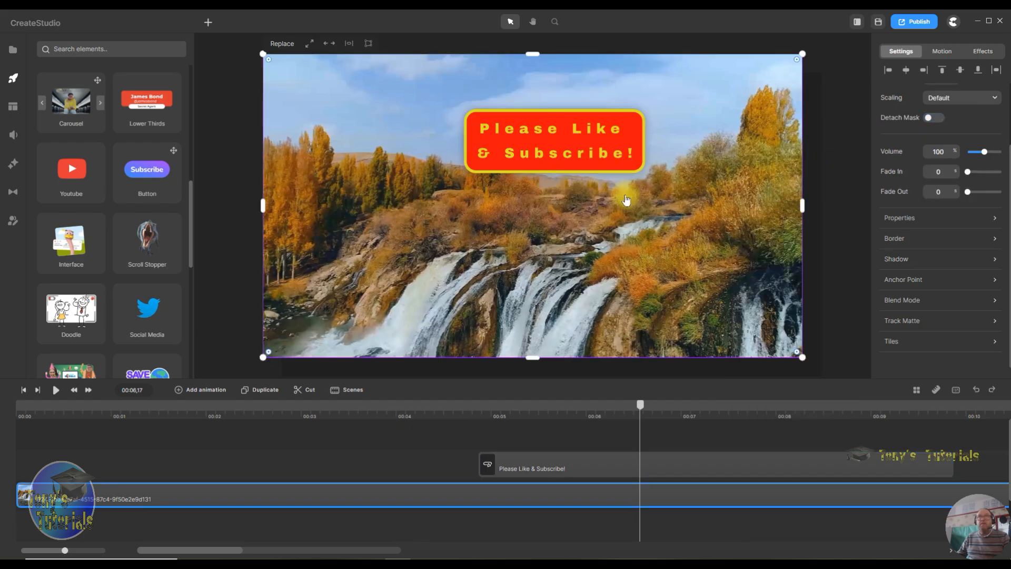
Step: Raise the opacity of the caption's shadow color to about three quarters and deselect the caption
click(604, 166)
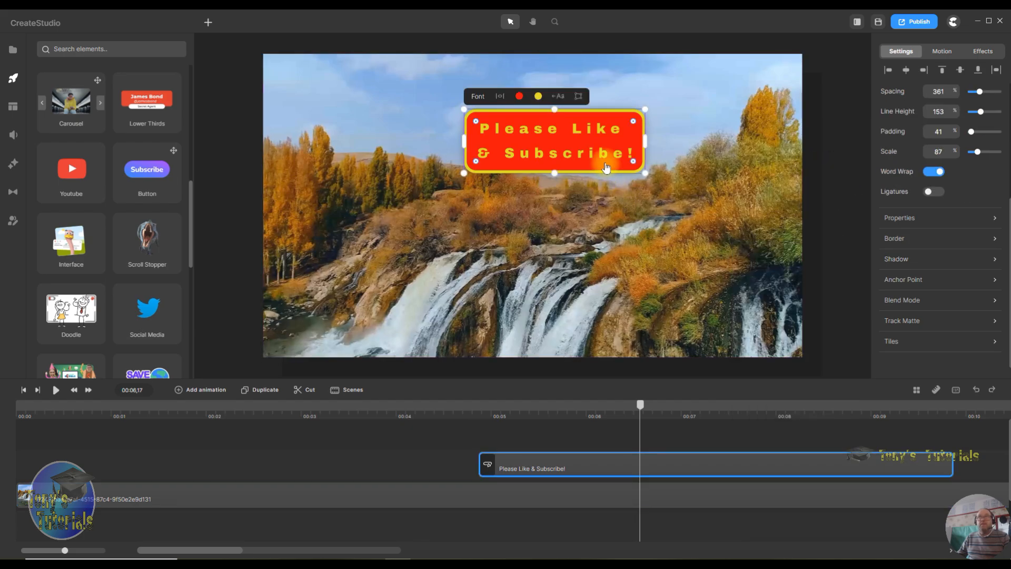
click(897, 261)
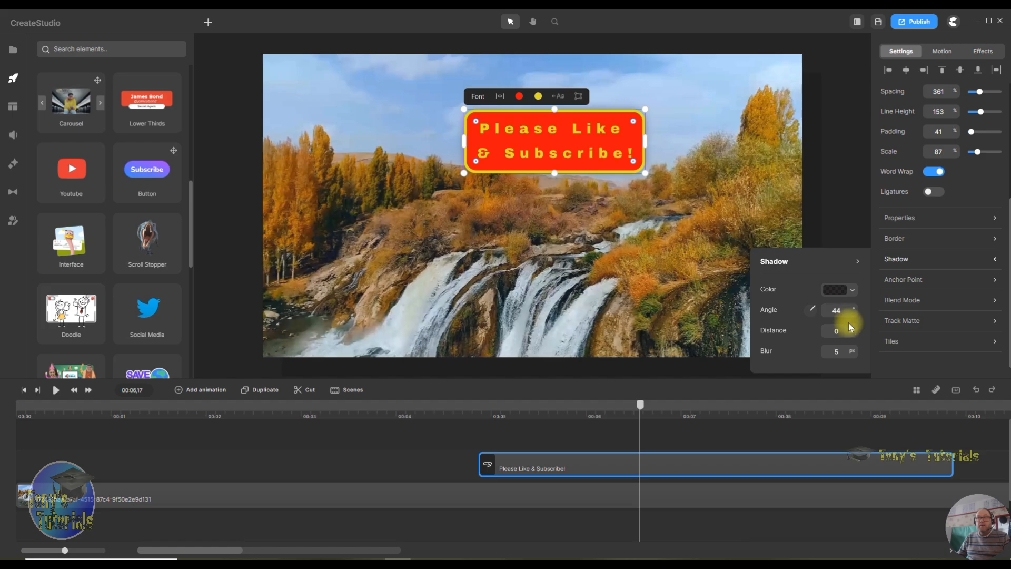
click(845, 294)
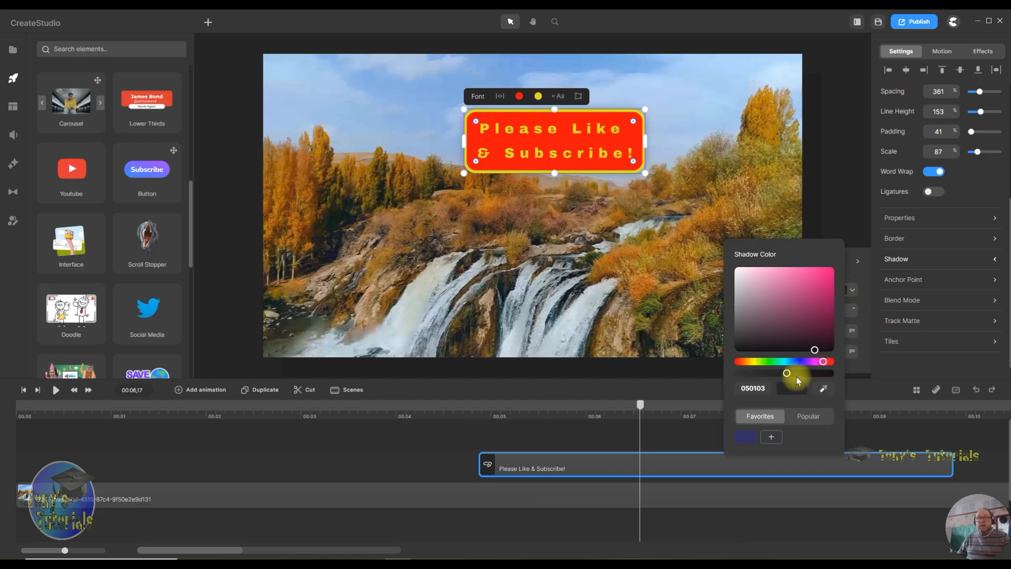
drag(789, 373, 813, 377)
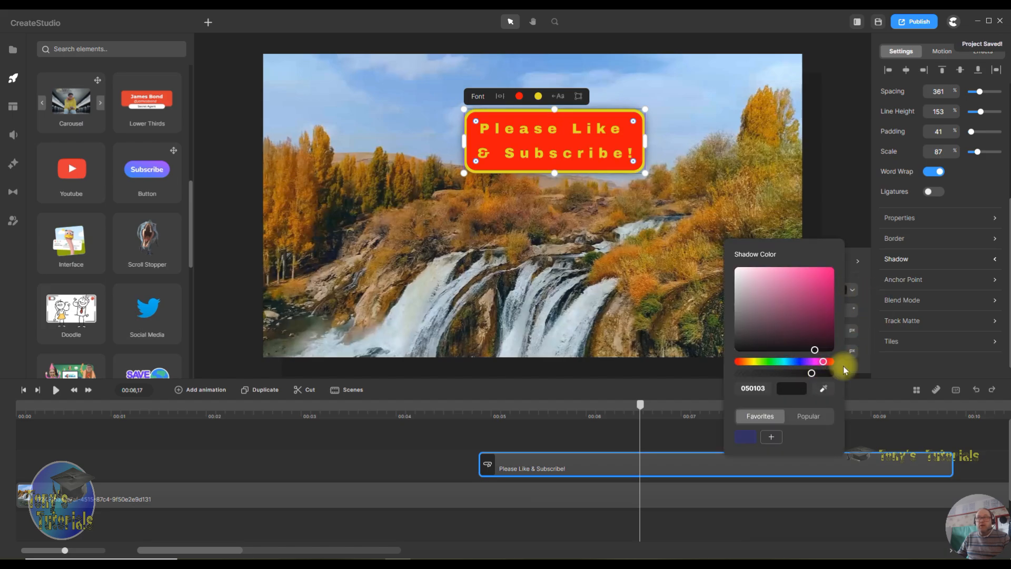
click(836, 214)
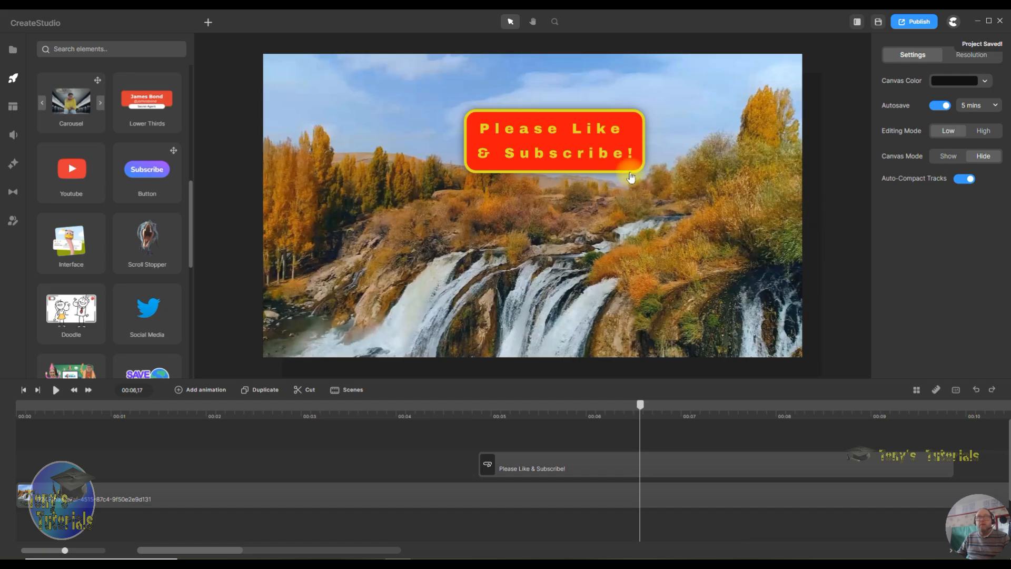
Step: Set the caption shadow's distance to 5 px and its angle to 131°, leaving the caption deselected
click(627, 157)
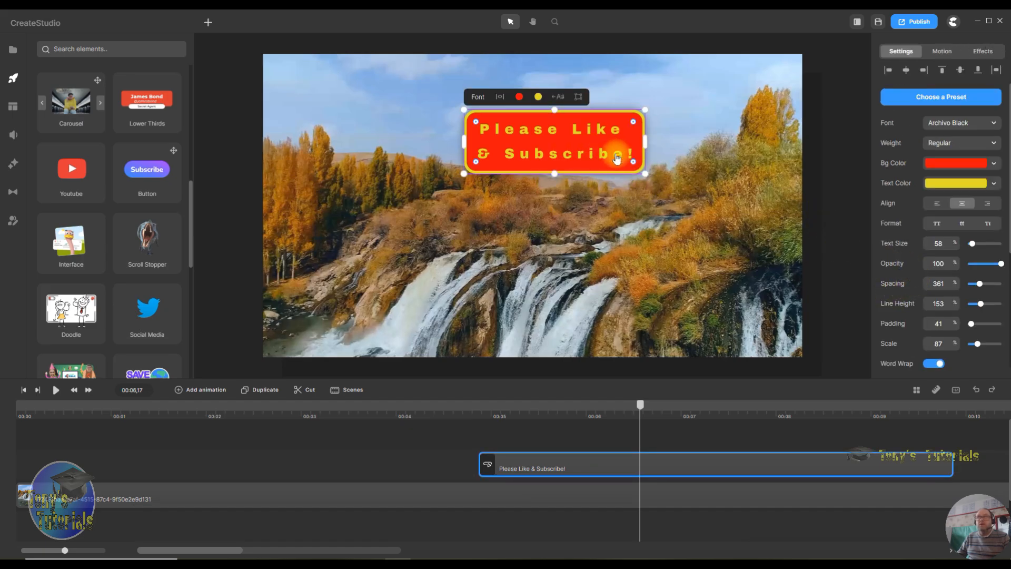
click(575, 153)
double_click(576, 154)
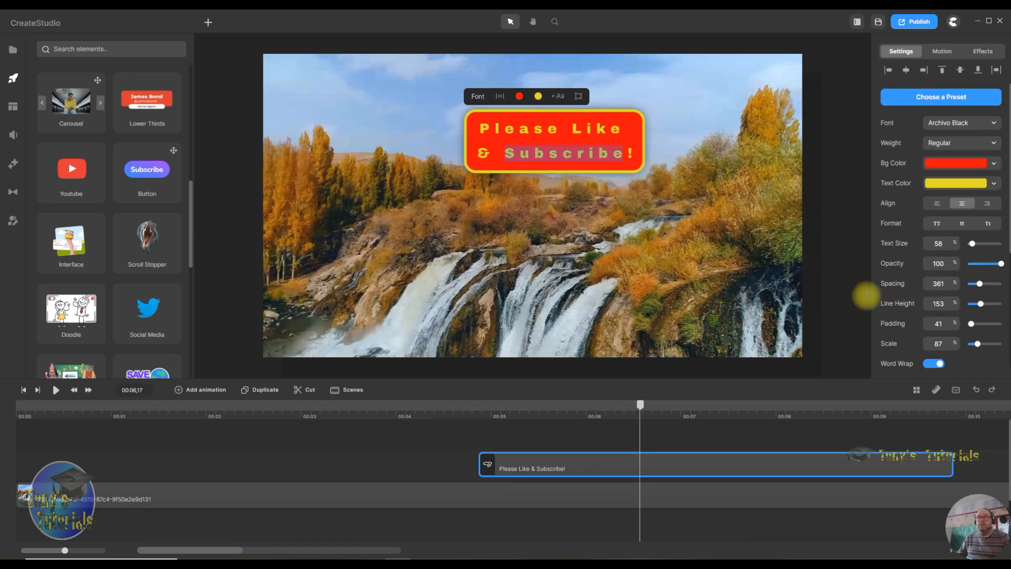
scroll(895, 315, down, 3)
click(902, 259)
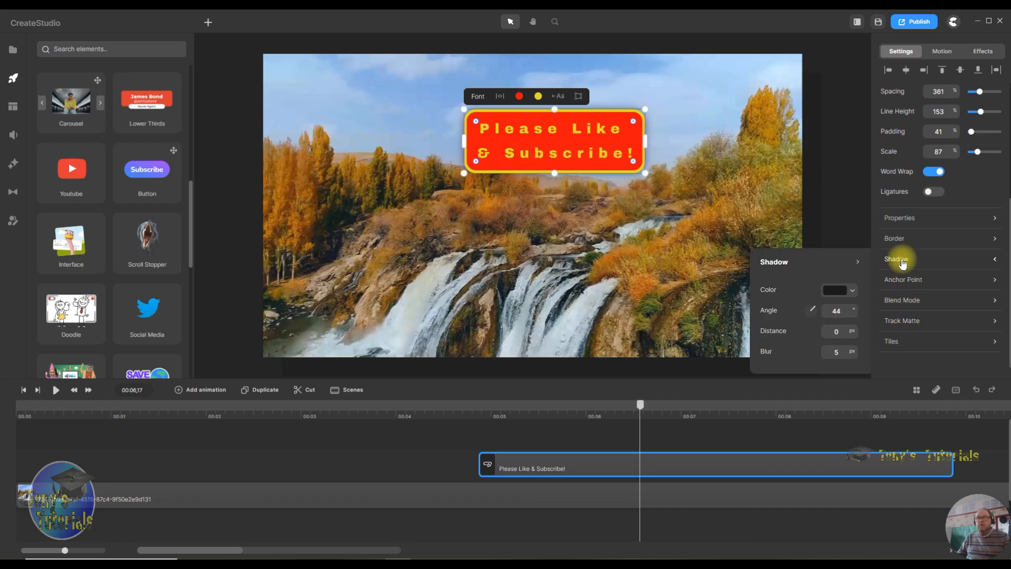
click(844, 333)
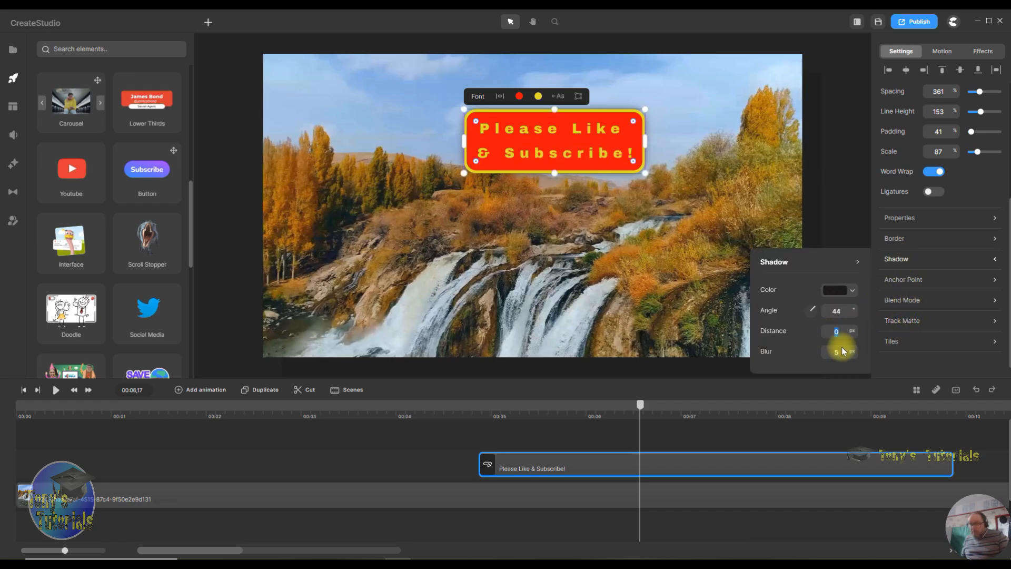
text(5)
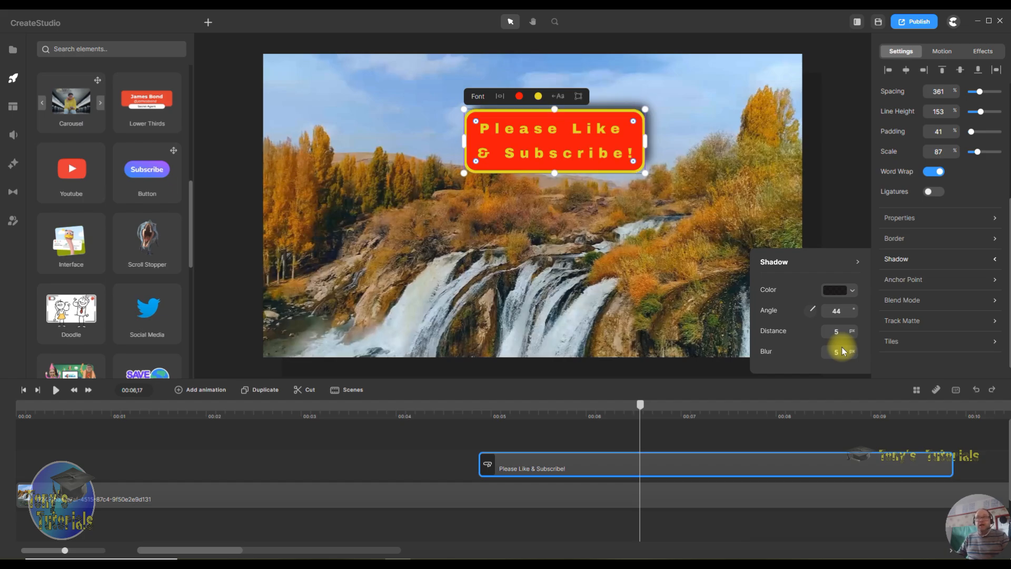
mouse_move(820, 310)
mouse_down()
mouse_move(805, 312)
mouse_move(818, 320)
mouse_up()
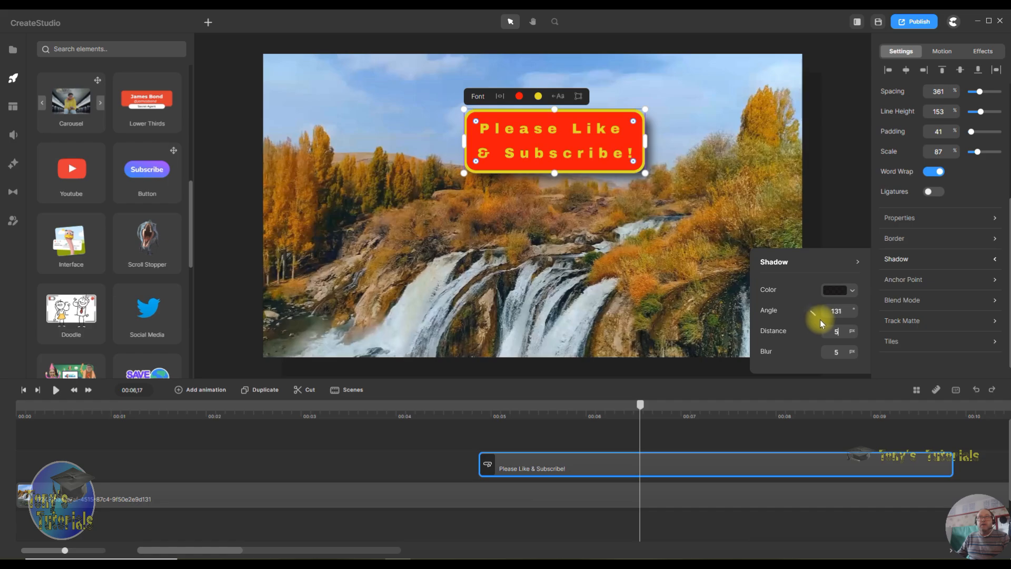
click(629, 321)
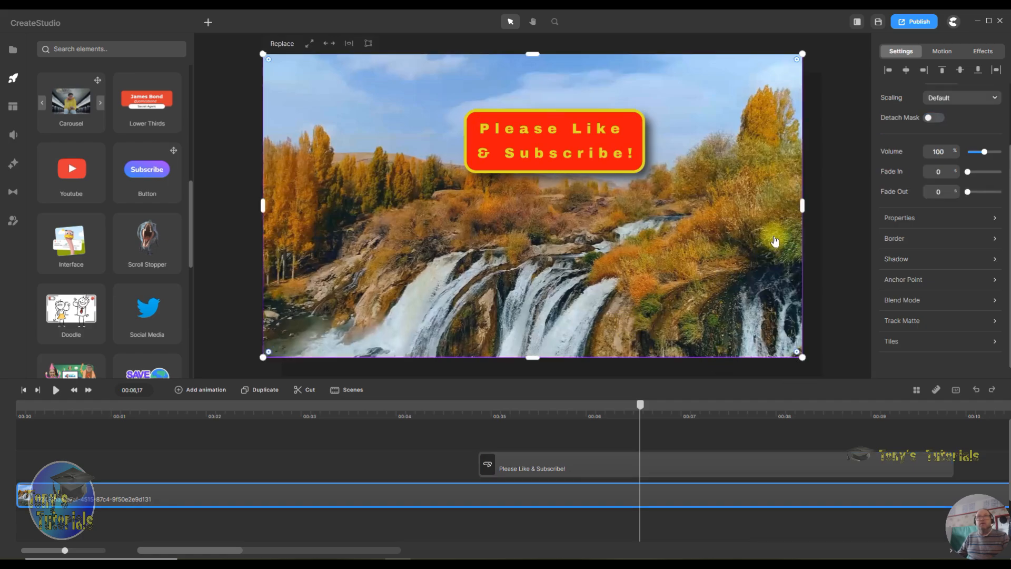
Step: Move the caption down over the waterfall and place its anchor point at its top-right corner
drag(583, 152, 579, 165)
drag(577, 207, 594, 312)
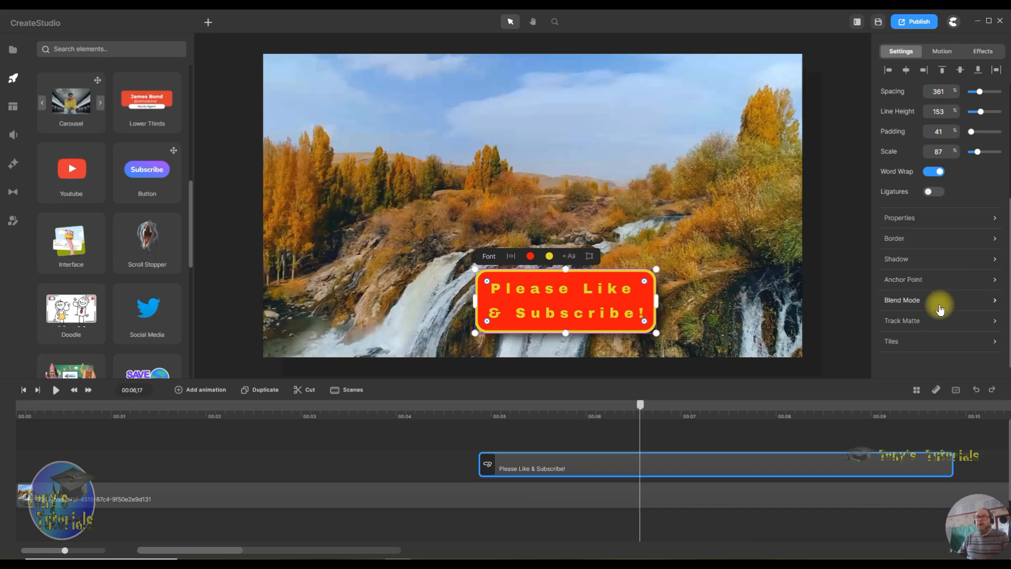
click(910, 283)
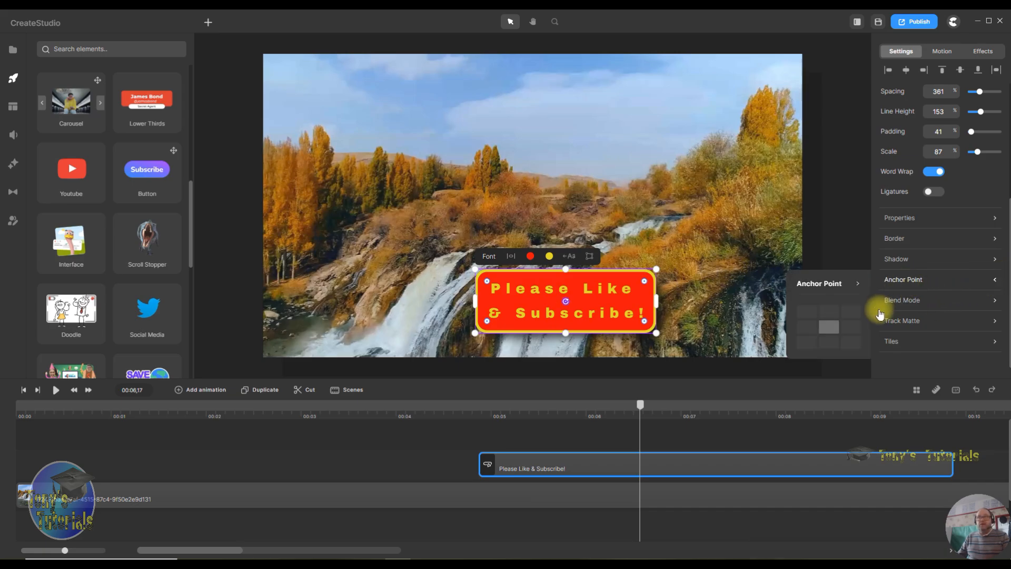
click(850, 311)
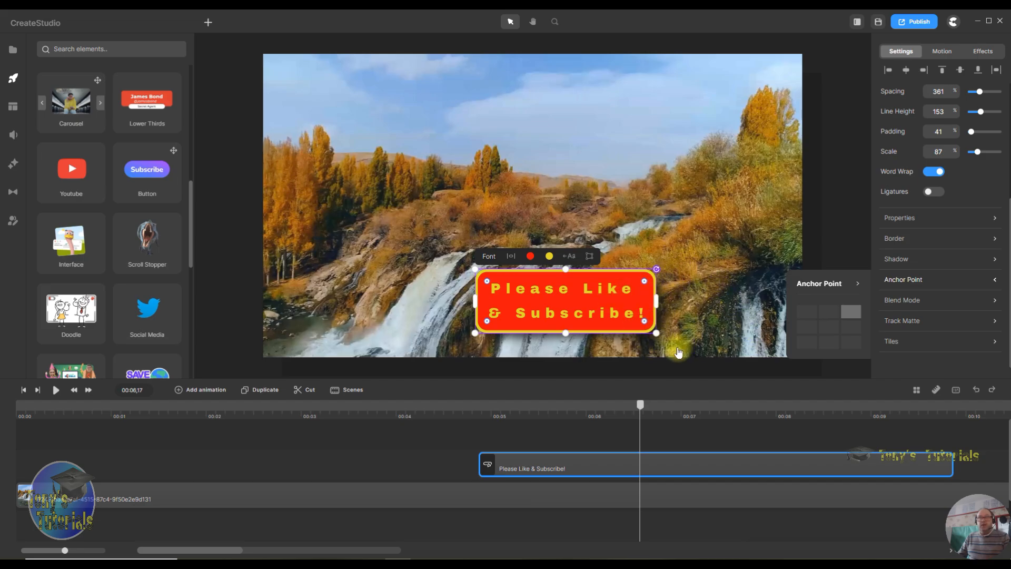
Step: Try a freely placed anchor point and several preset positions on the caption, and return the anchor to the center
mouse_move(661, 338)
mouse_down()
mouse_move(723, 284)
mouse_move(658, 200)
mouse_move(716, 305)
mouse_move(664, 354)
mouse_up()
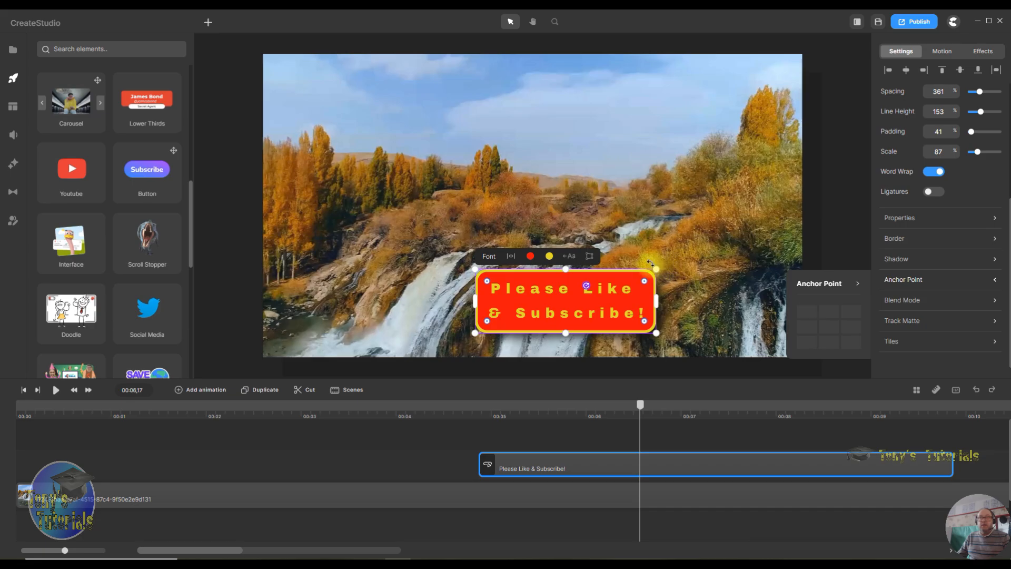
mouse_move(659, 263)
mouse_down()
mouse_move(649, 209)
mouse_move(677, 260)
mouse_up()
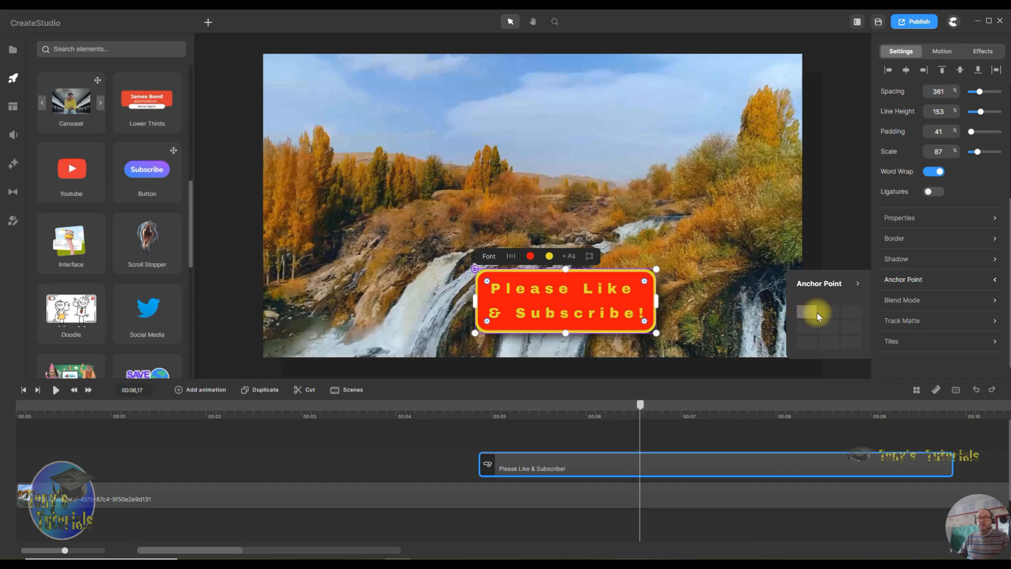
click(849, 312)
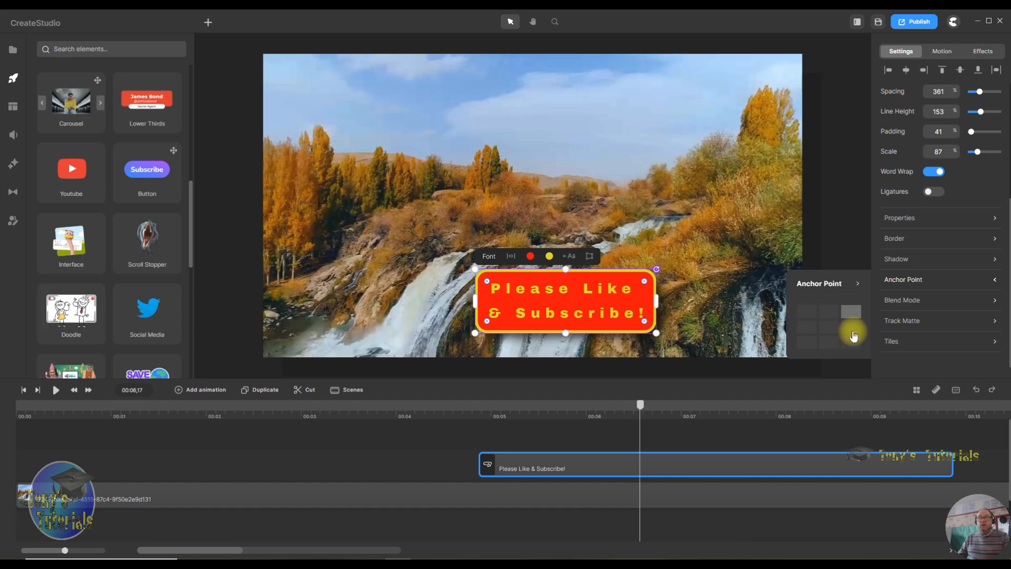
click(851, 343)
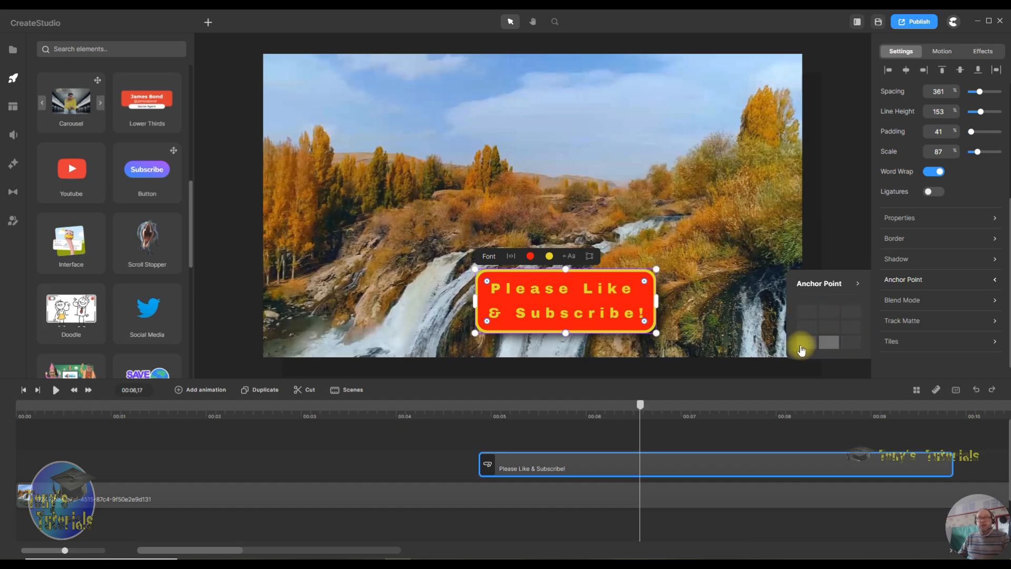
click(808, 343)
click(828, 328)
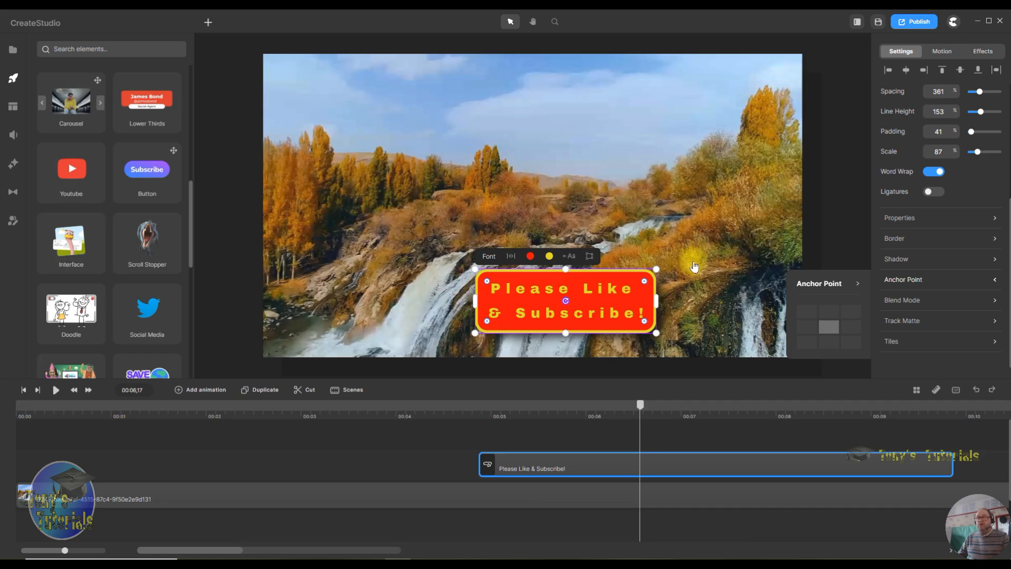
Step: Move the "Please Like & Subscribe!" caption up so it sits above the waterfalls near the middle of the frame
click(817, 173)
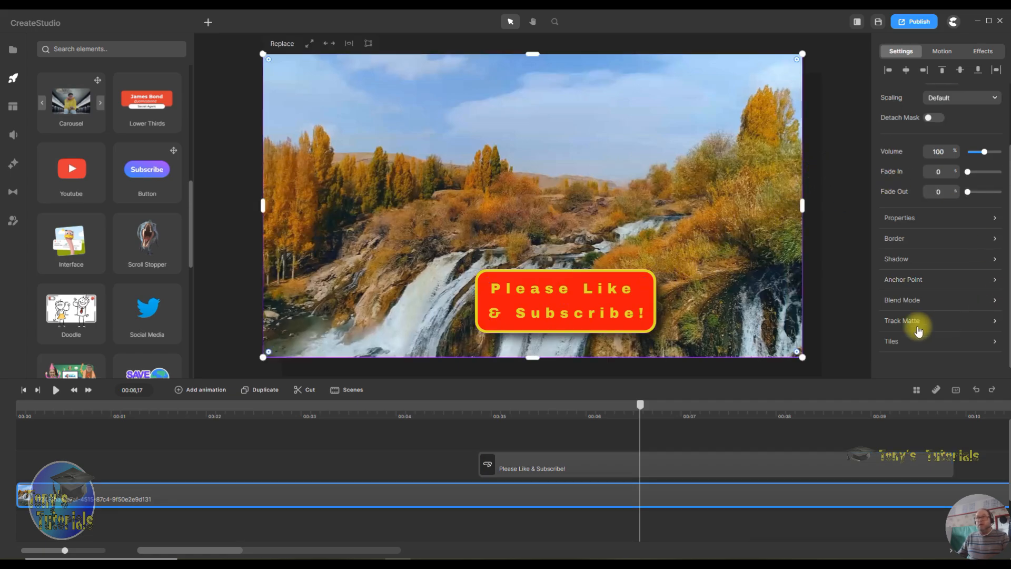
drag(576, 295, 575, 222)
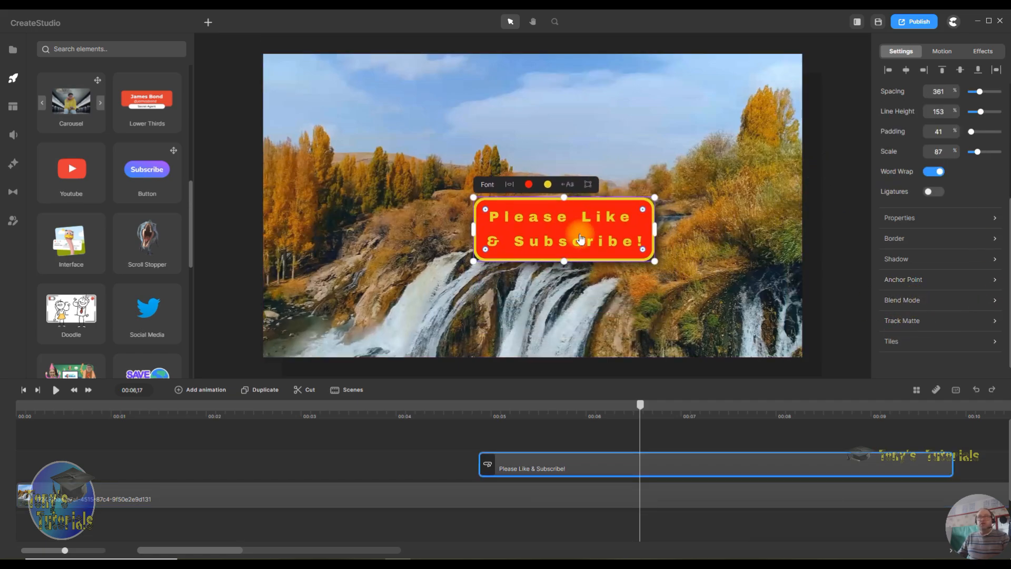
Step: Preview the blend modes on the caption one after another, from Multiply to Luminosity and Color to Lighter, keeping None
click(904, 301)
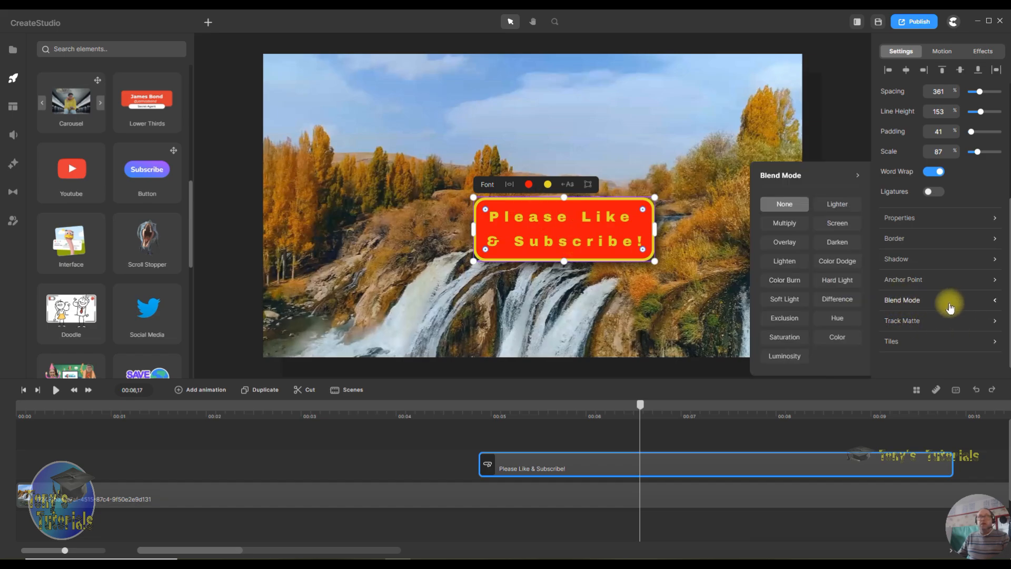
click(784, 224)
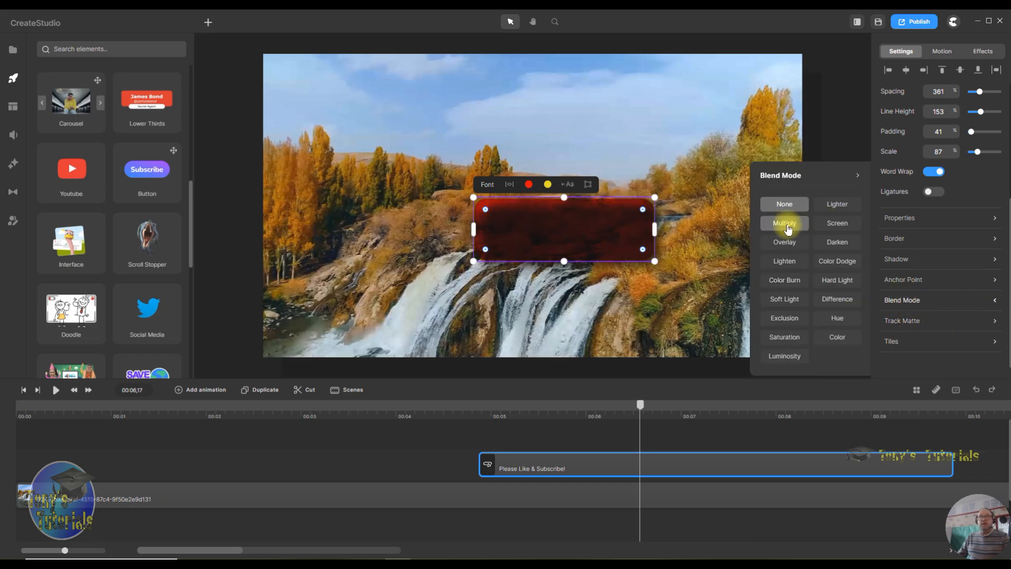
click(782, 244)
click(783, 263)
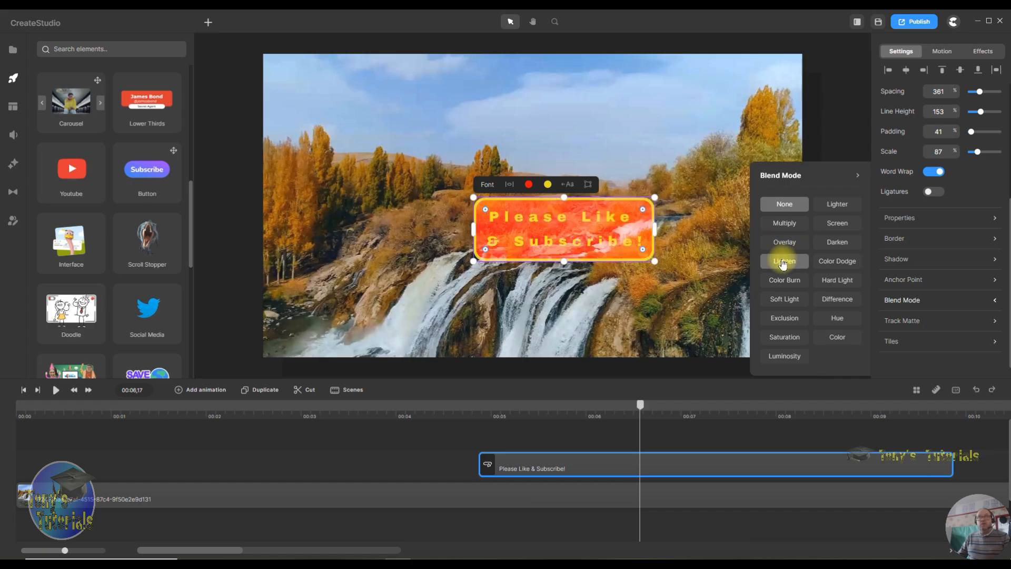
click(784, 279)
click(784, 299)
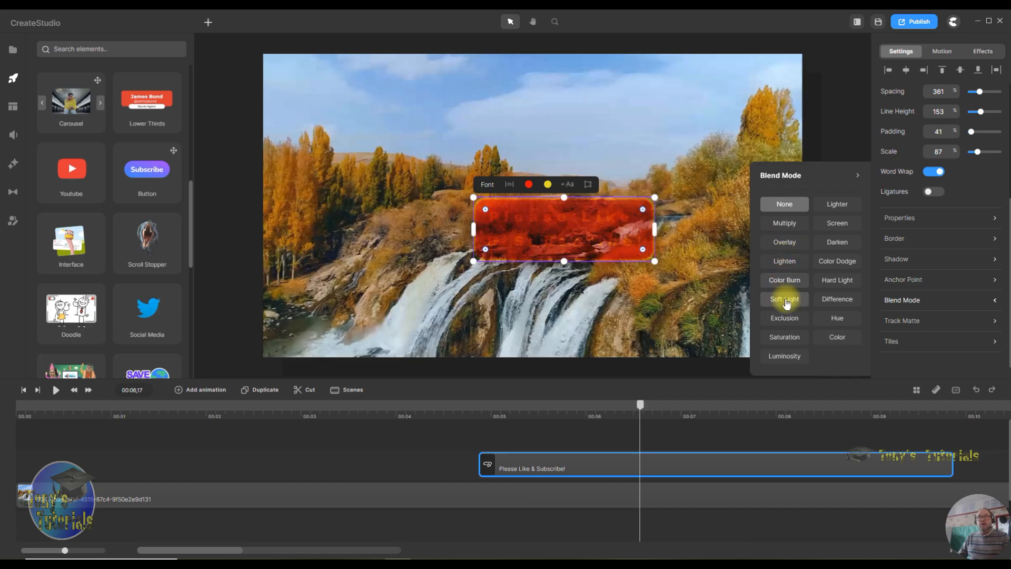
click(785, 318)
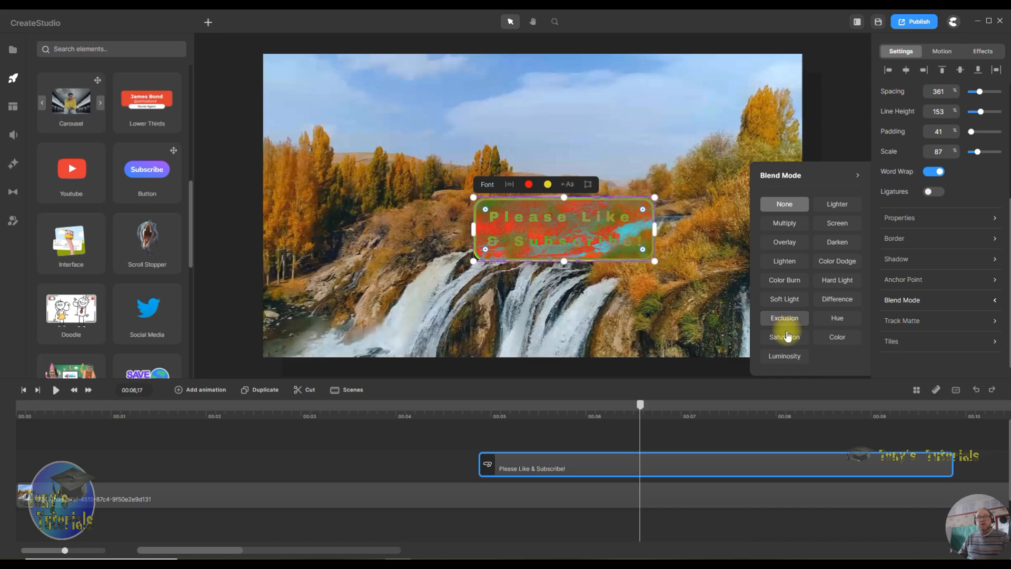
click(784, 336)
click(785, 356)
click(835, 339)
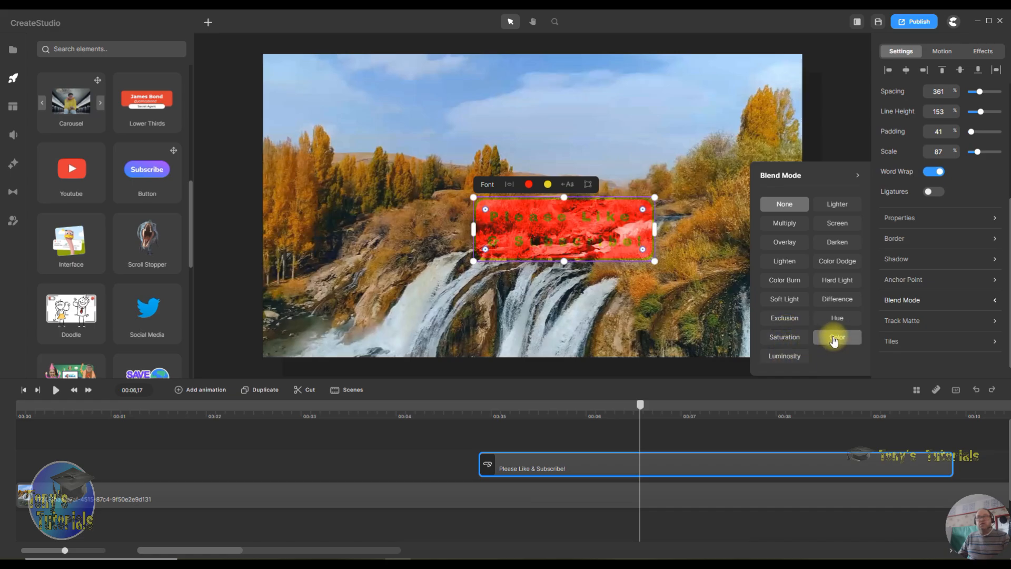
click(837, 318)
click(837, 299)
click(843, 280)
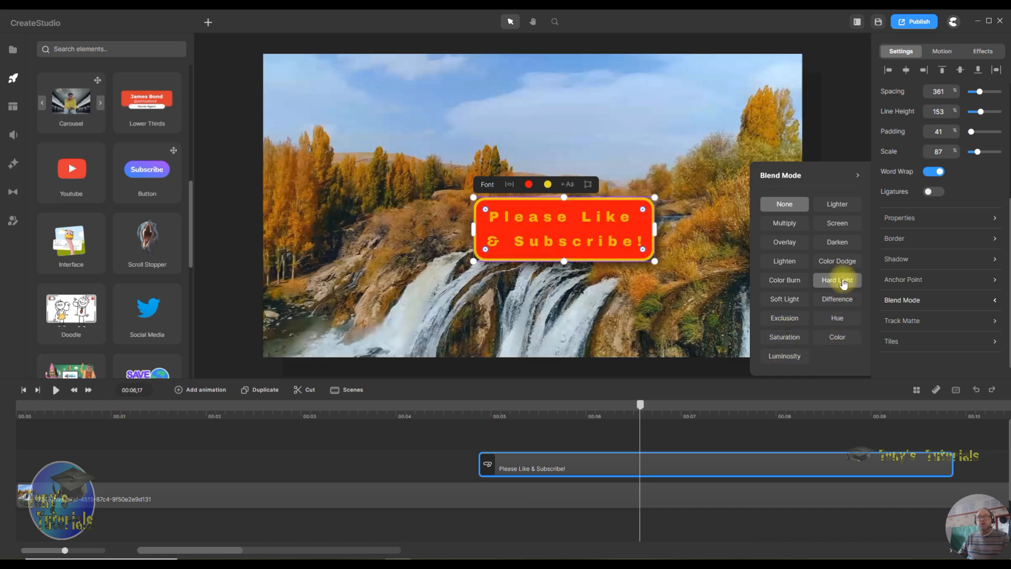
click(841, 261)
click(844, 243)
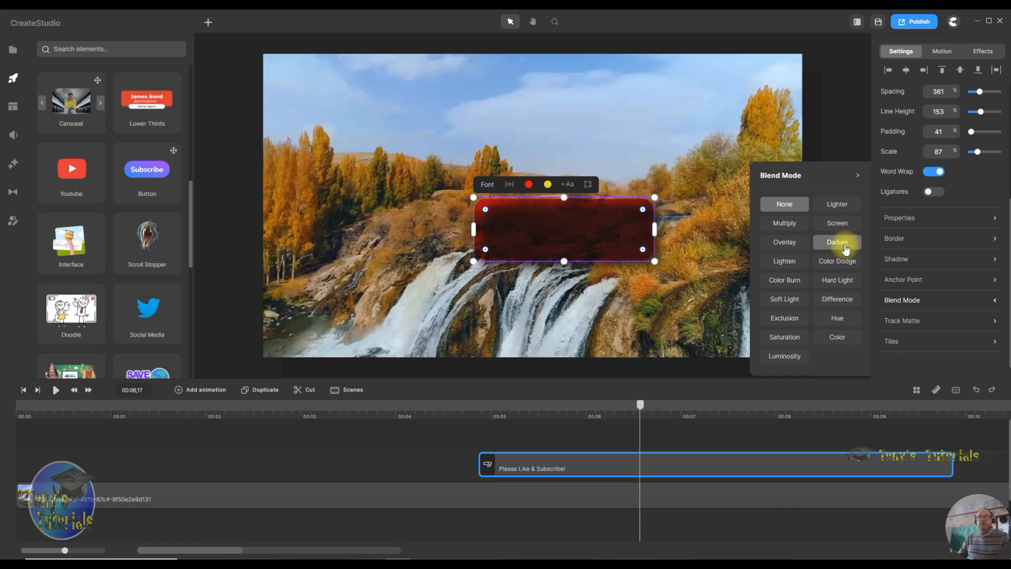
click(842, 223)
click(847, 206)
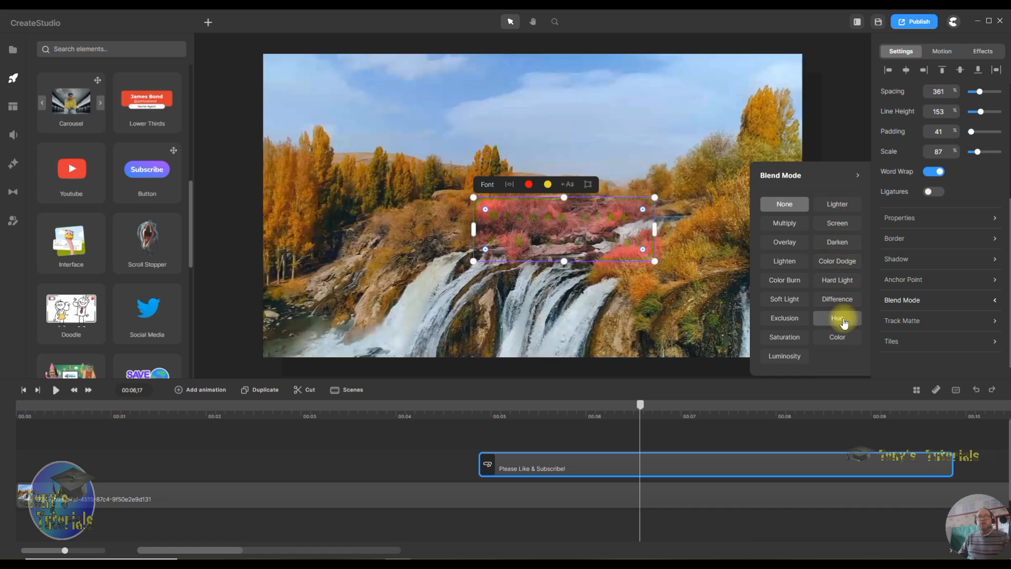
click(857, 176)
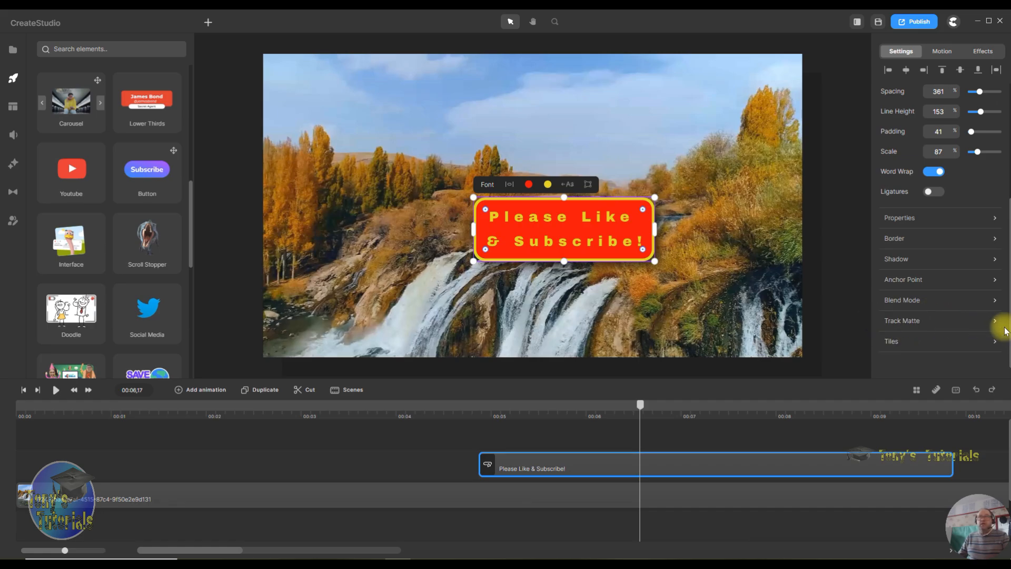
Step: Activate tiling on the caption with a 25% horizontal and a 25% vertical margin
click(895, 343)
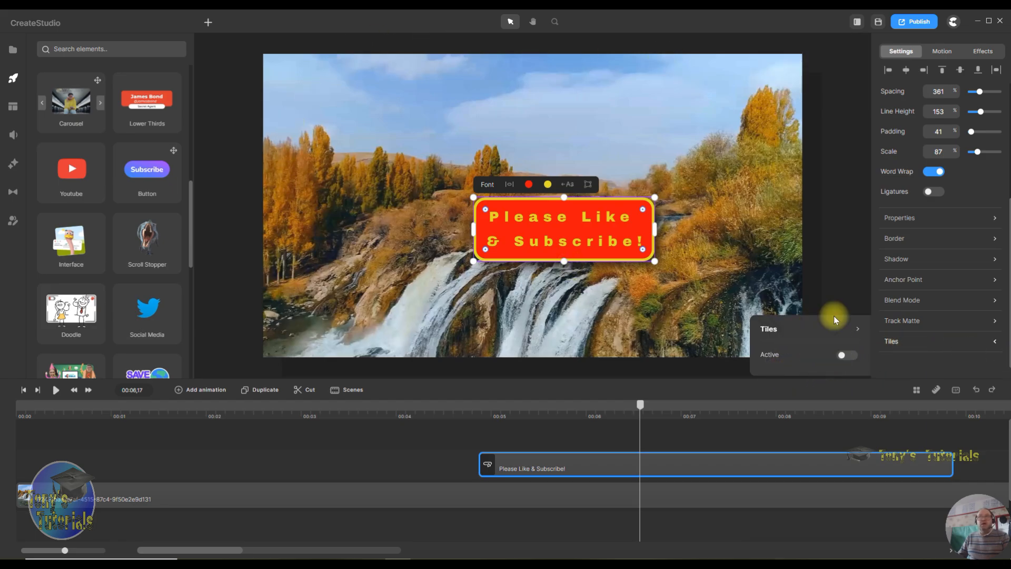
click(843, 355)
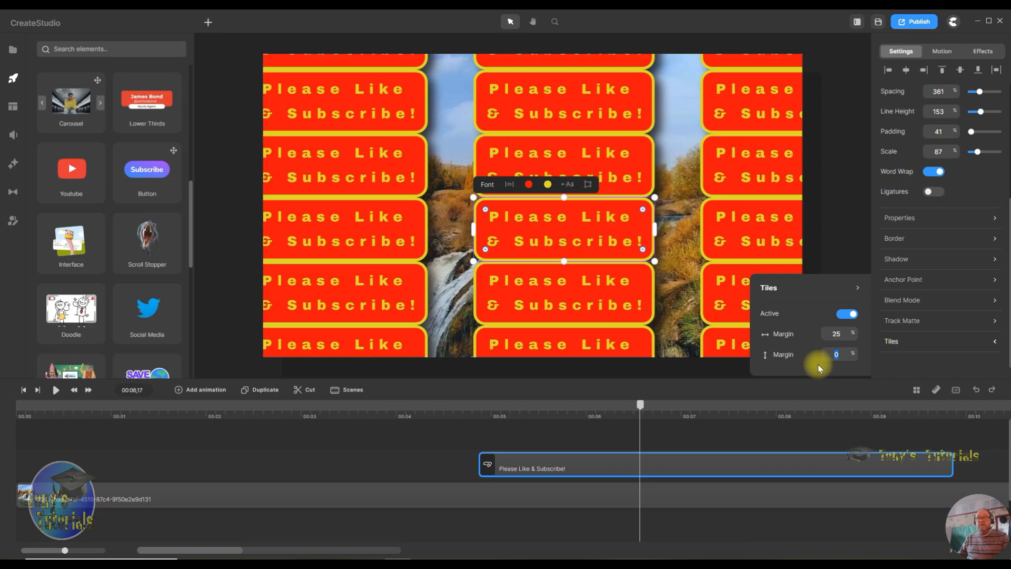
text(25)
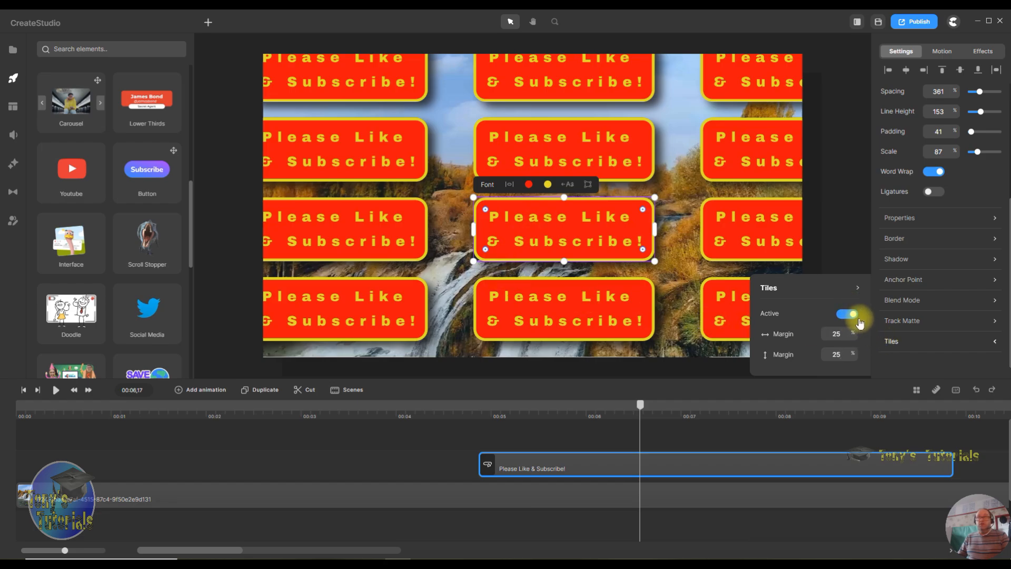
Step: Set both the horizontal and the vertical tile margin of the caption to 0%
double_click(836, 335)
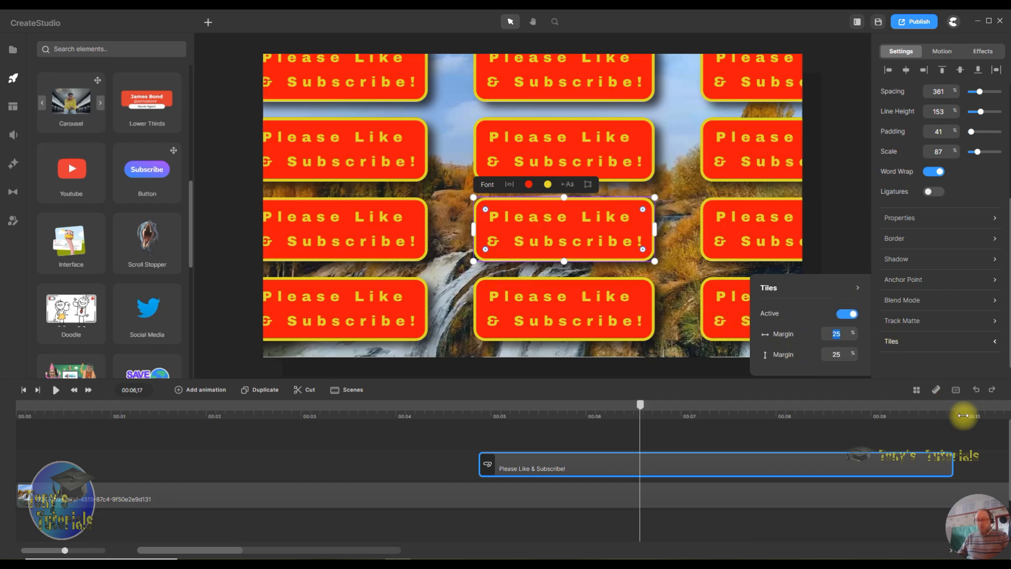
text(0)
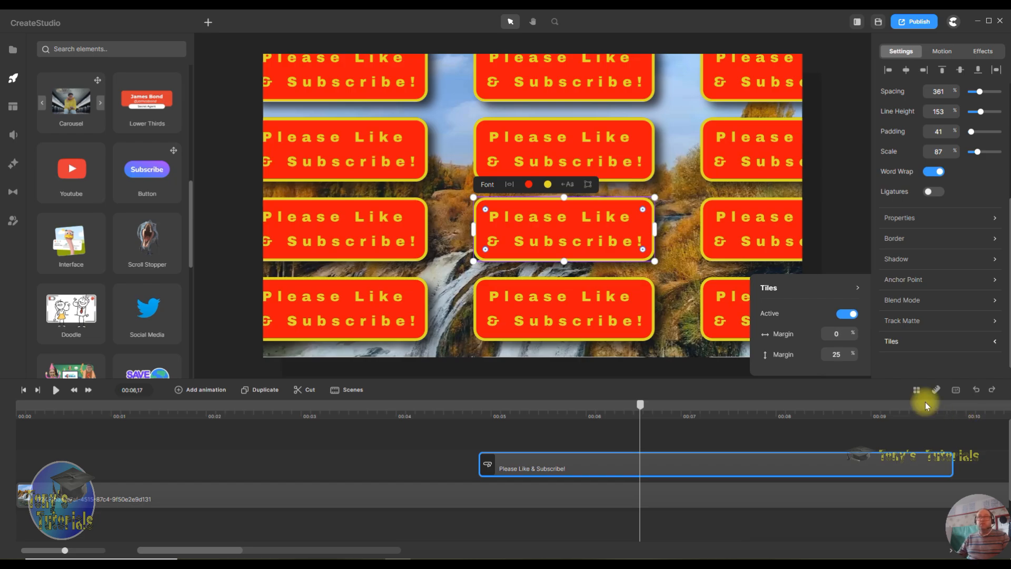
click(842, 354)
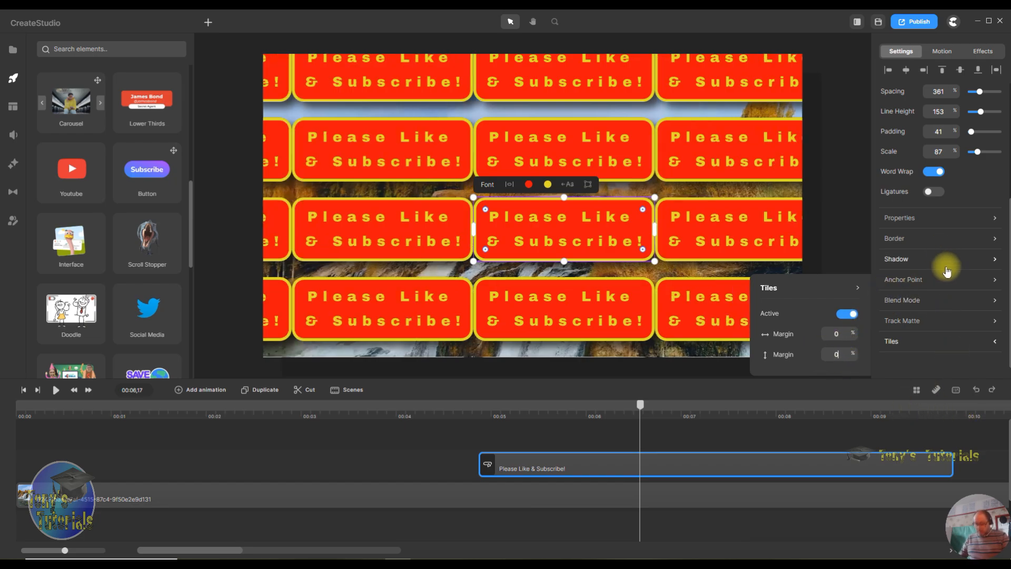
key(Return)
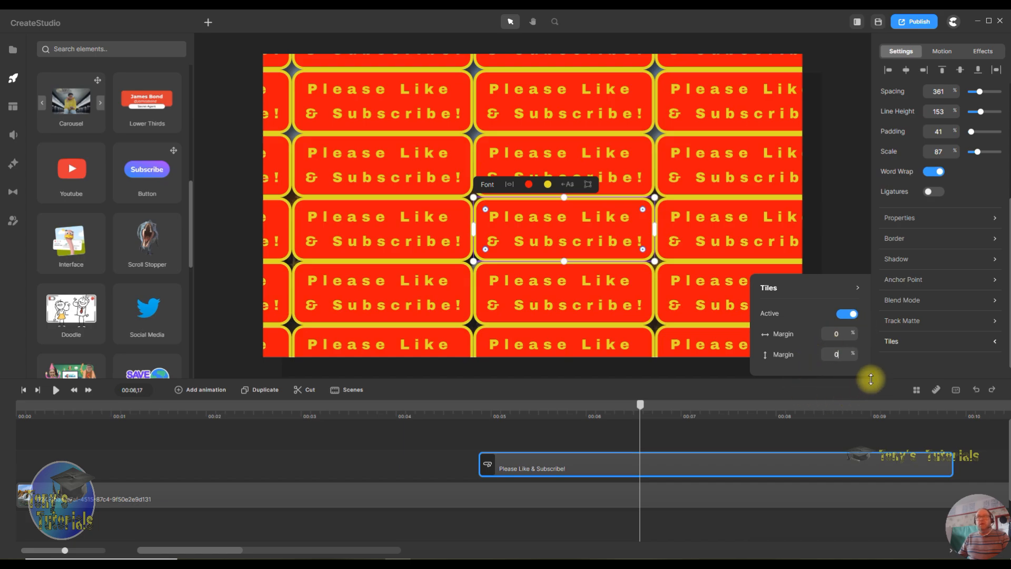
Step: Turn off tiling for the caption and deselect it
click(853, 315)
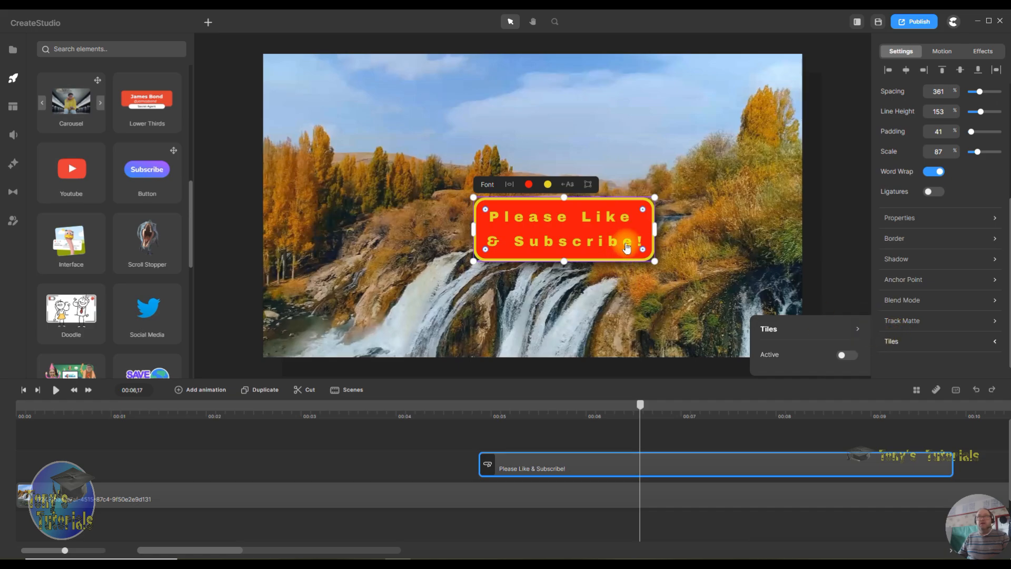
double_click(588, 241)
click(819, 256)
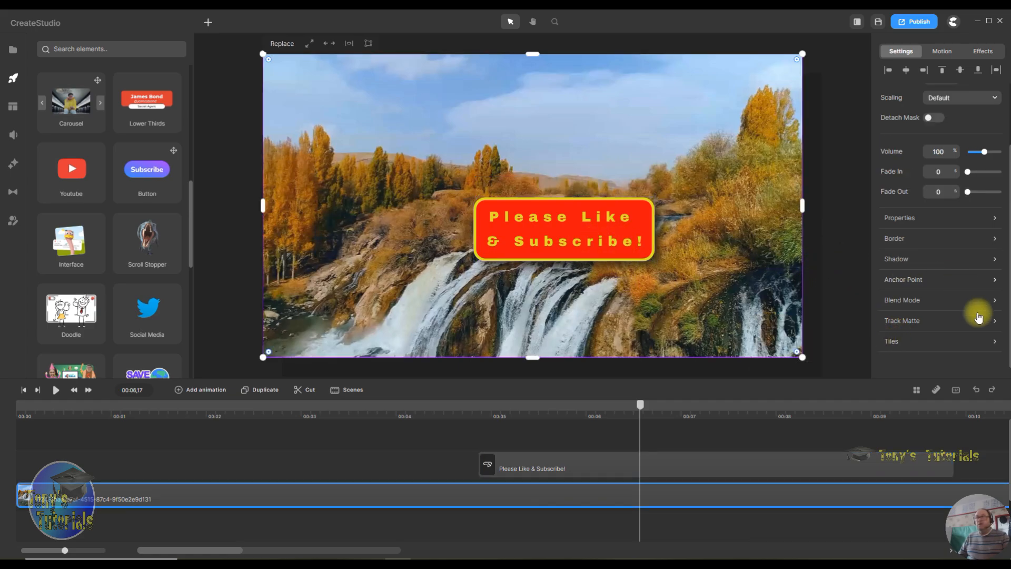
Step: Shift the caption's clip slightly later on the timeline so it starts just after the 5-second mark
click(954, 22)
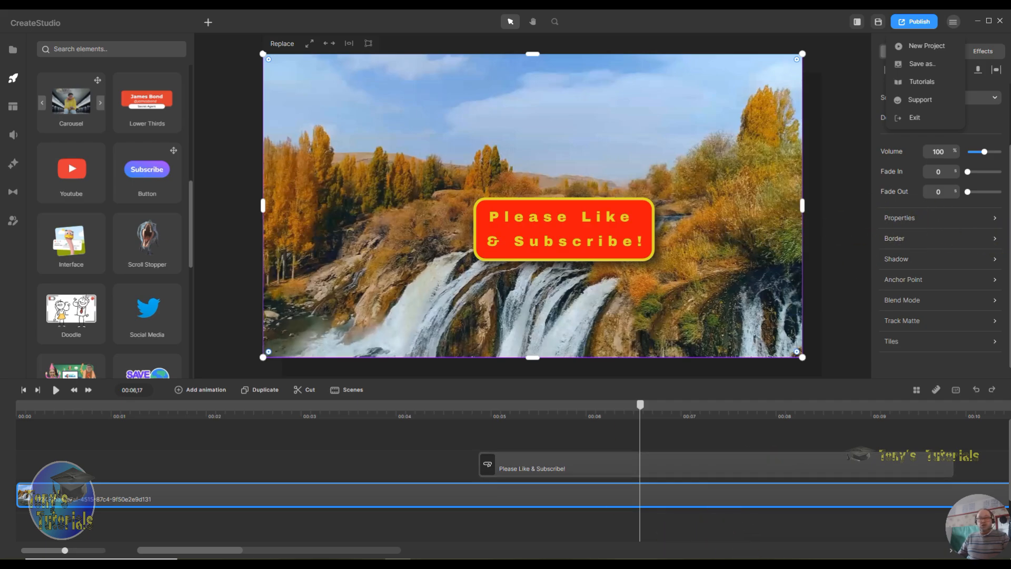
mouse_move(234, 552)
mouse_down()
mouse_move(248, 552)
mouse_move(238, 553)
mouse_up()
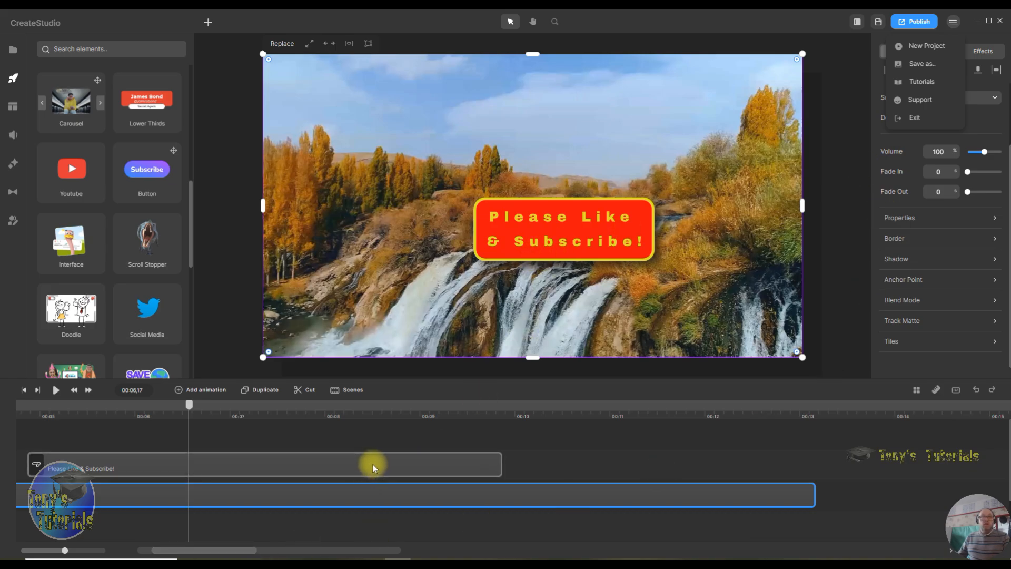
mouse_move(371, 464)
mouse_down()
mouse_move(397, 465)
mouse_move(384, 471)
mouse_up()
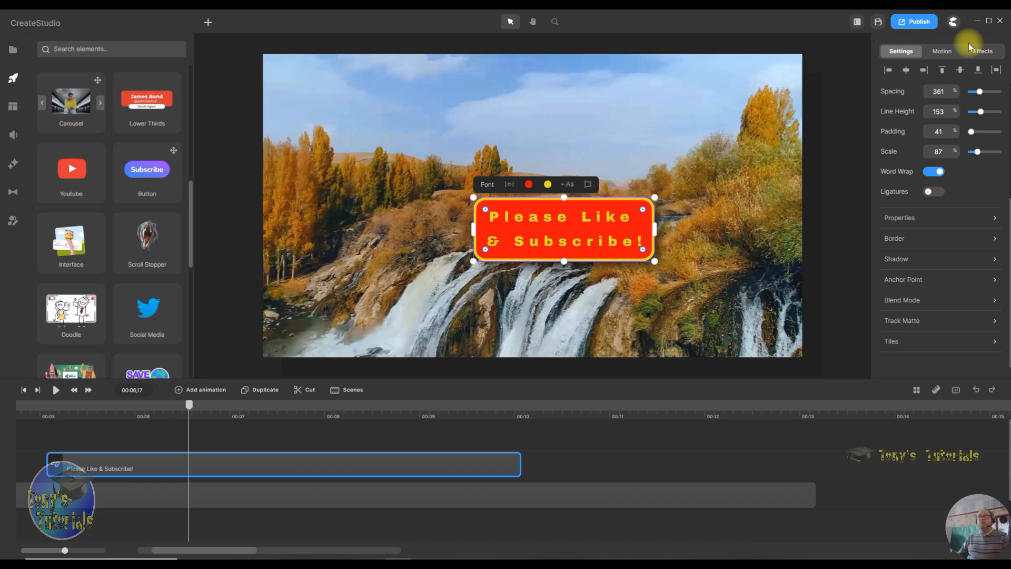
Step: Give the caption a Right position preset as its In motion and a Left position preset as its Out motion
click(941, 54)
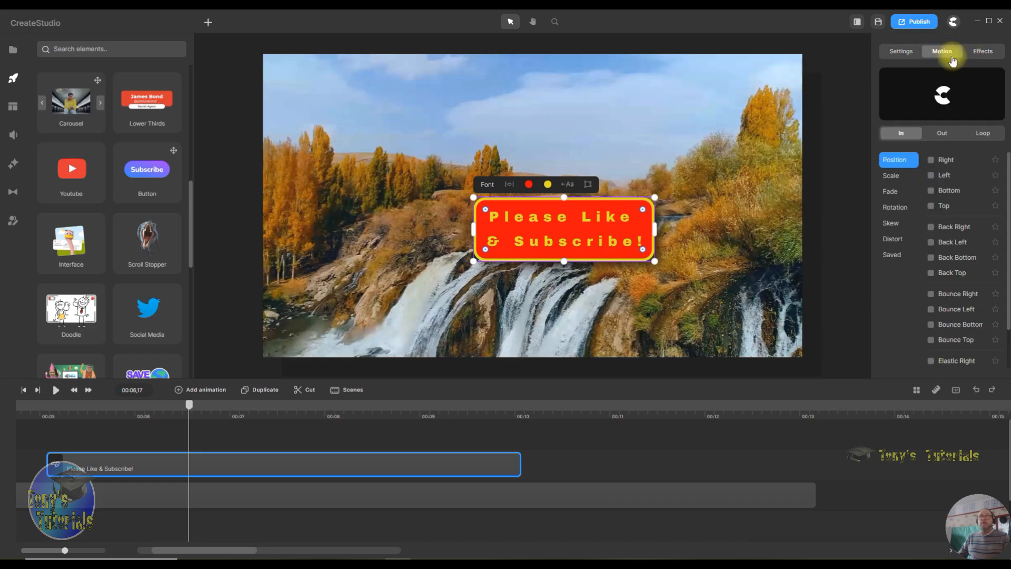
click(932, 161)
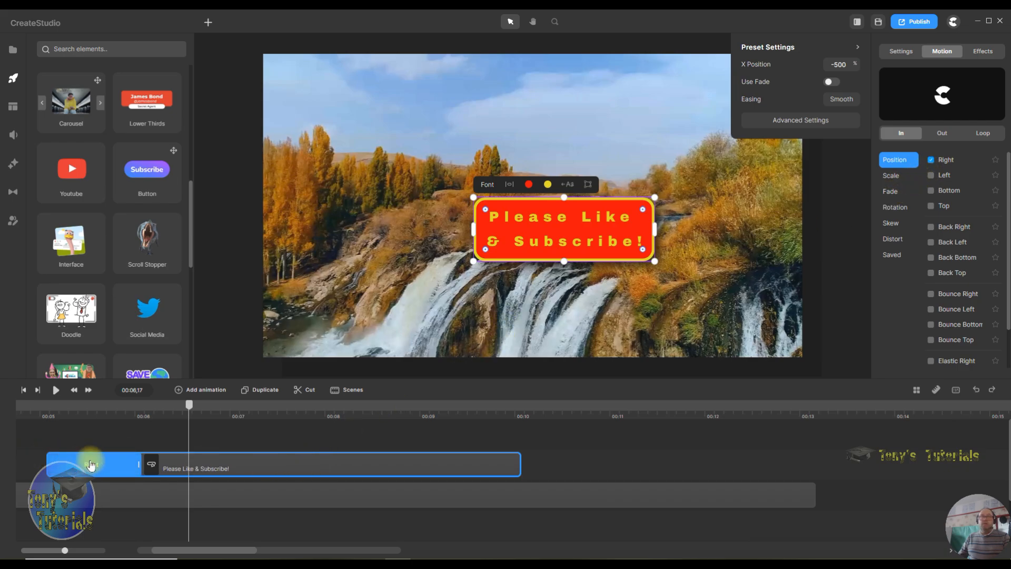
click(941, 133)
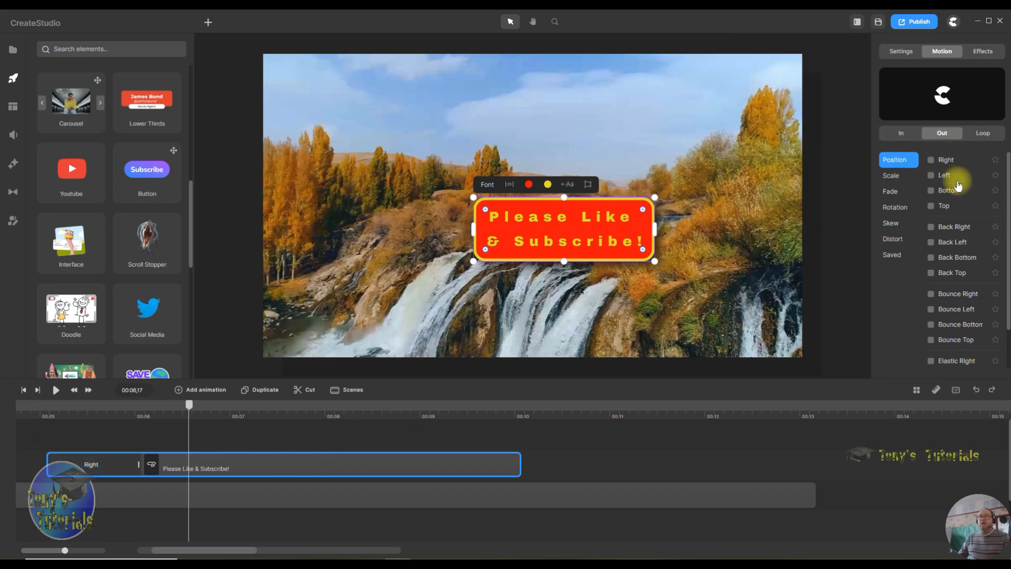
click(932, 176)
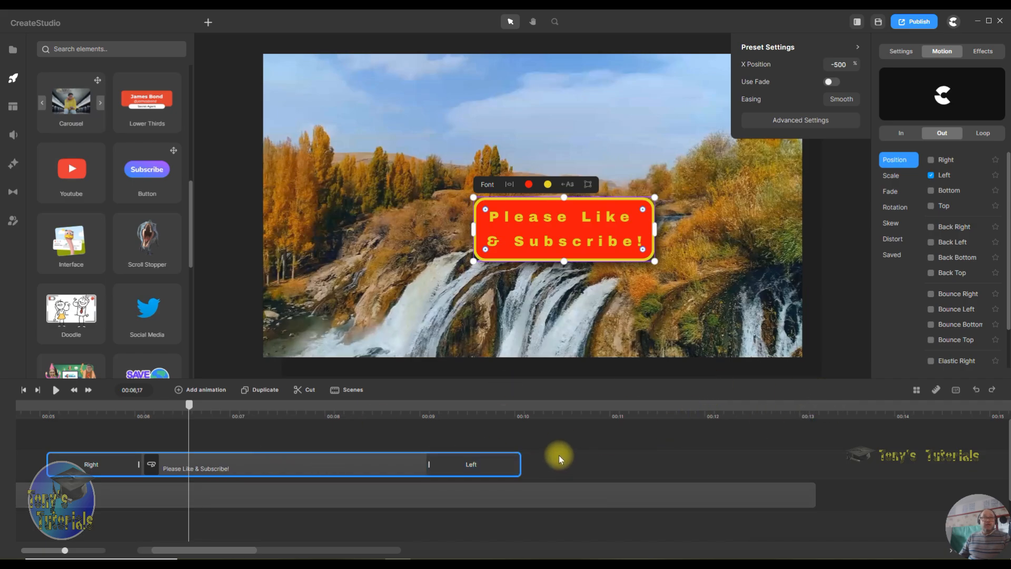
Step: Align the caption clip's start with 00:05,00 and play its entrance and exit motions from there
drag(328, 465, 321, 467)
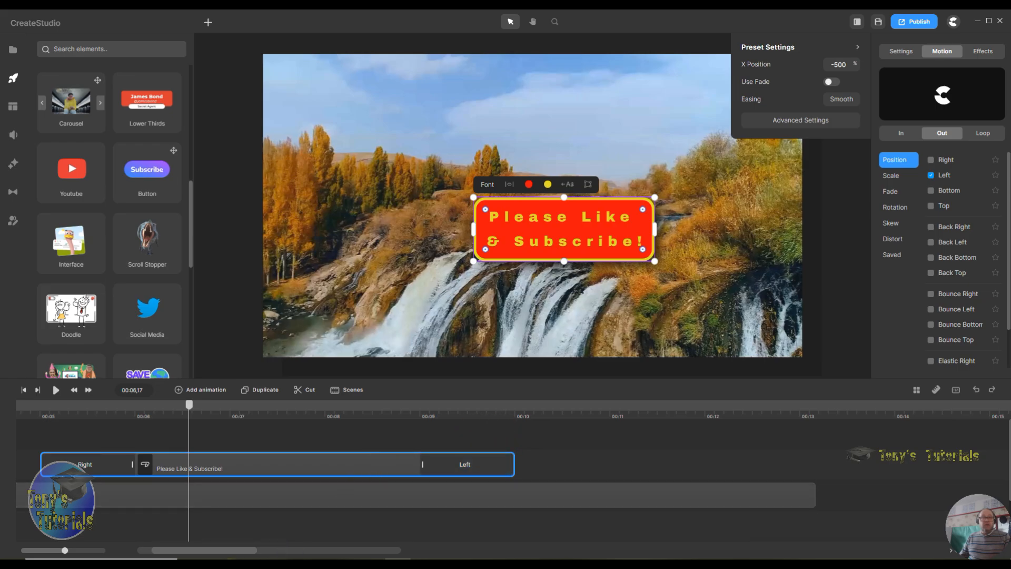
drag(242, 549, 233, 549)
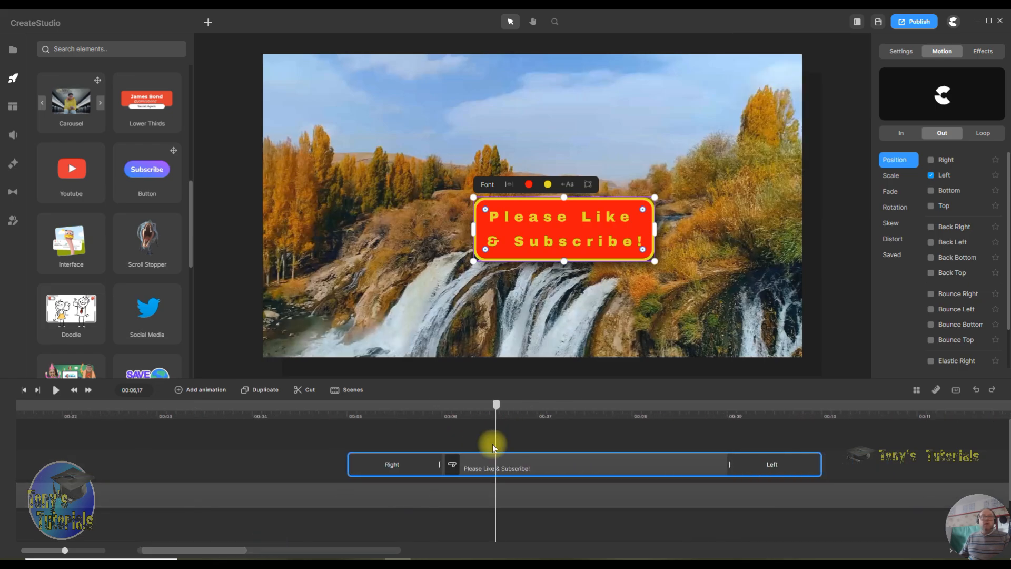
click(347, 410)
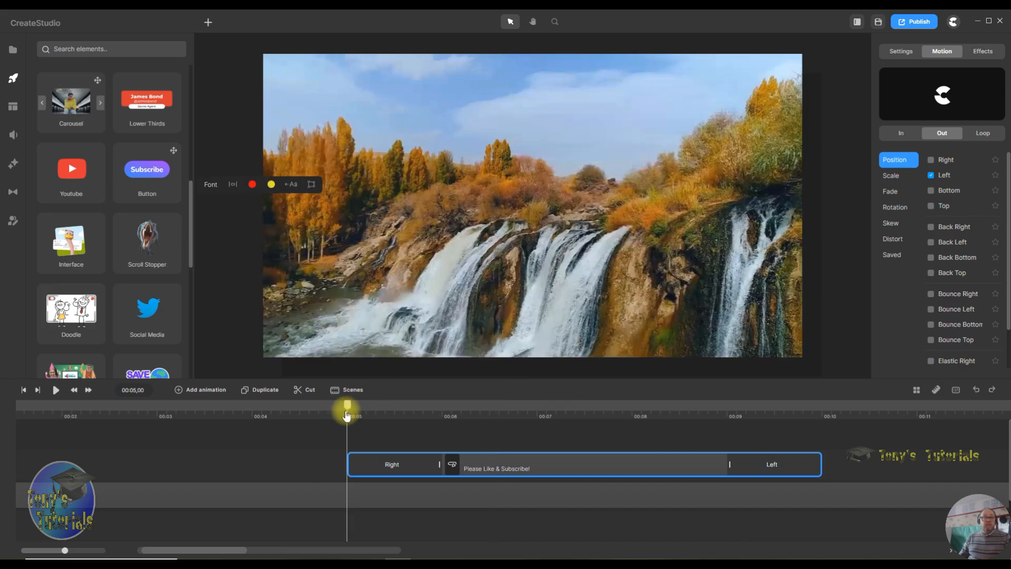
click(60, 392)
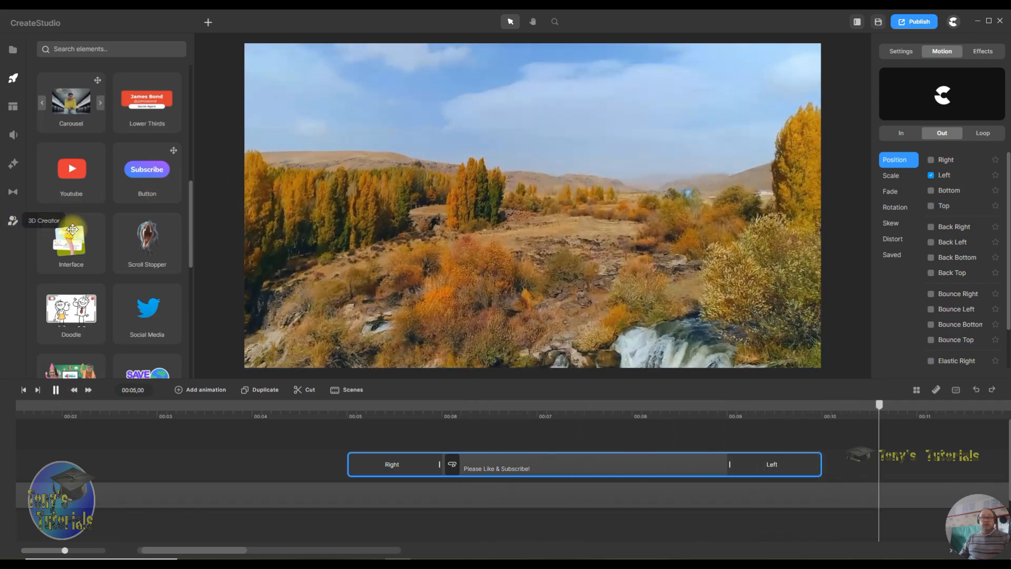
click(350, 410)
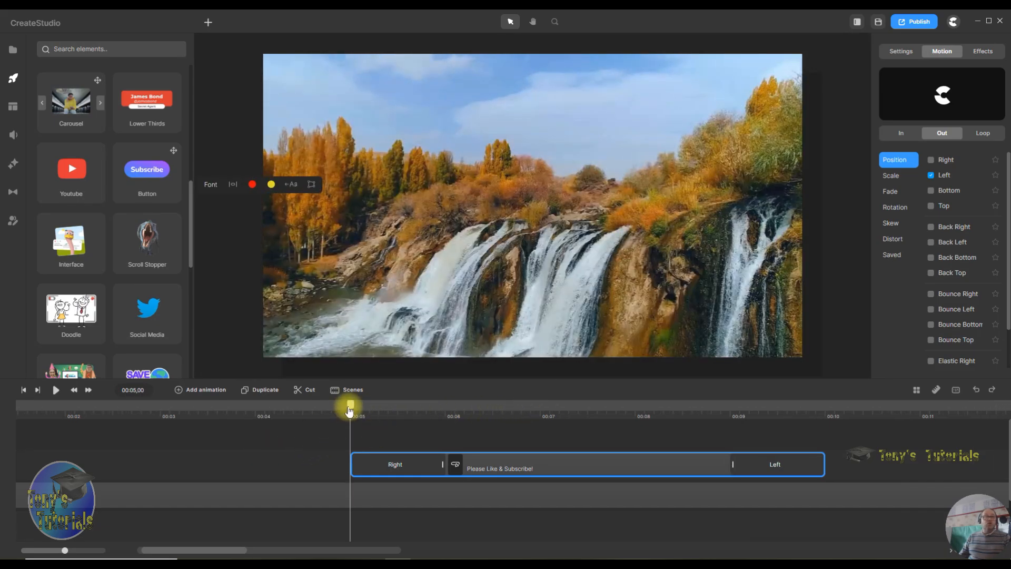
Step: Add a custom animation to the caption at 00:06,25 that animates its Rotation and Scale properties
drag(368, 410, 523, 414)
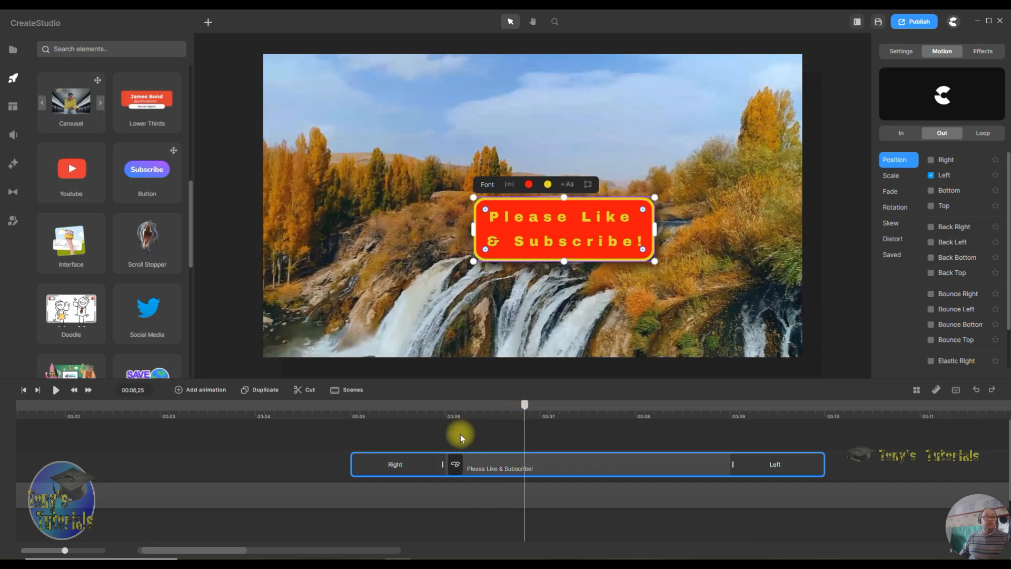
click(182, 391)
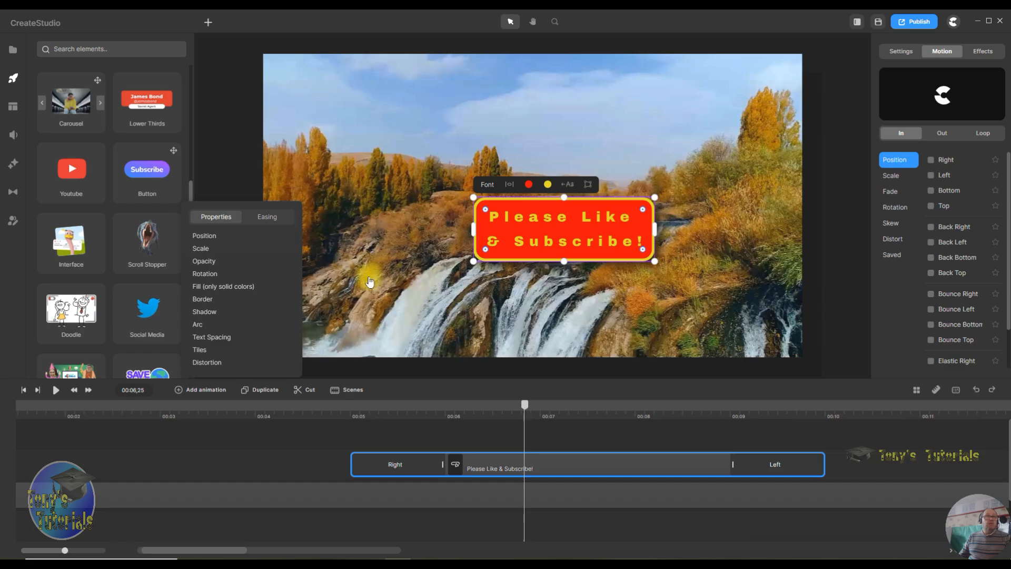
click(214, 275)
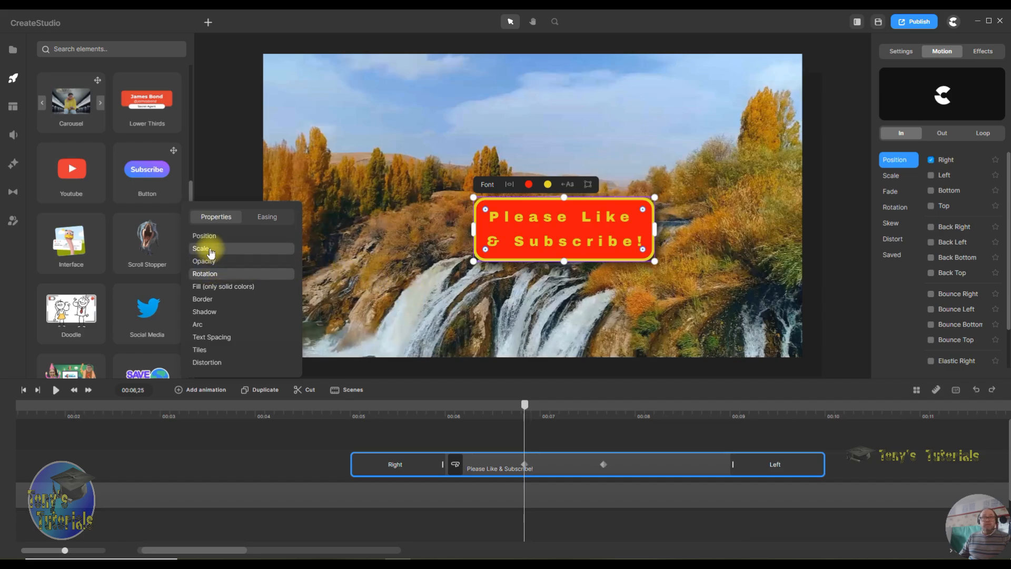
click(536, 470)
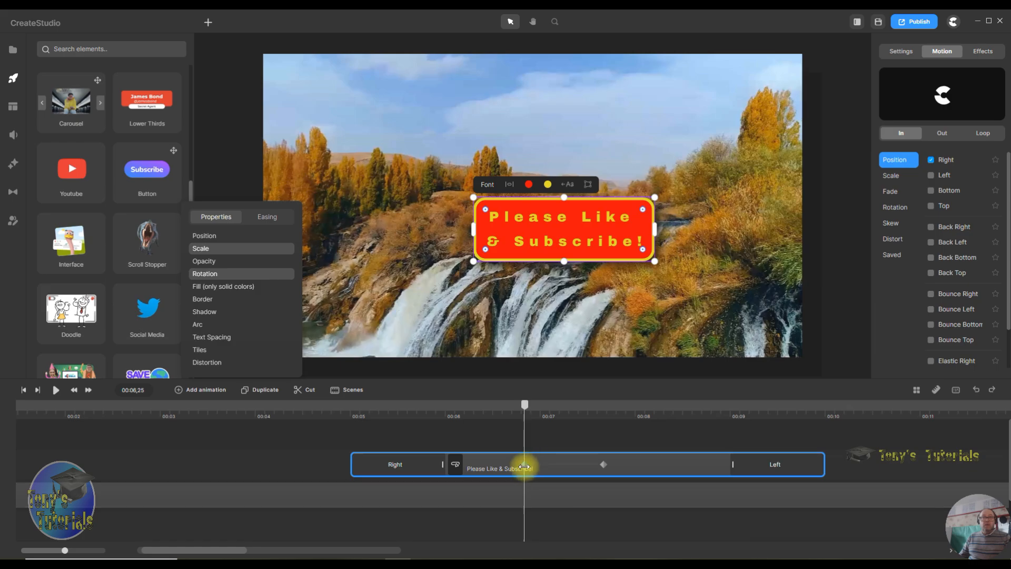
Step: Enlarge the caption to a scale of 127% at the animation's end keyframe at 00:07,20 and play the result from 00:04,08
click(524, 466)
click(572, 232)
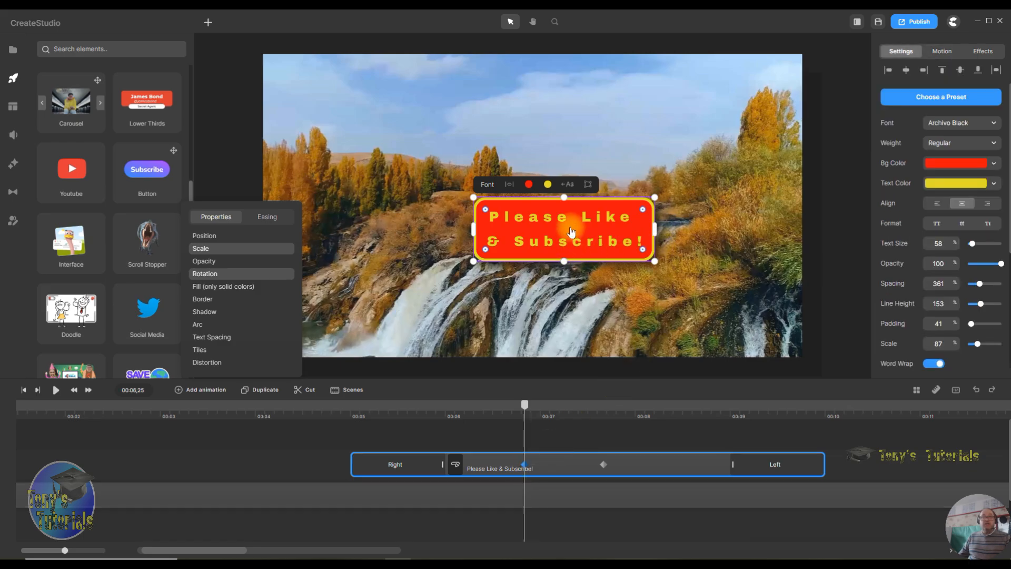
click(571, 231)
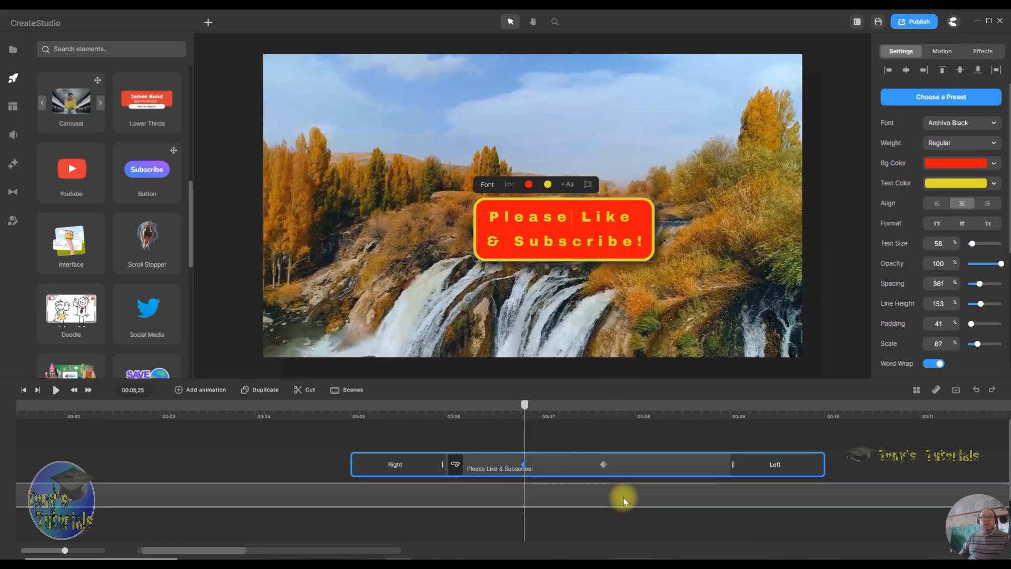
click(603, 465)
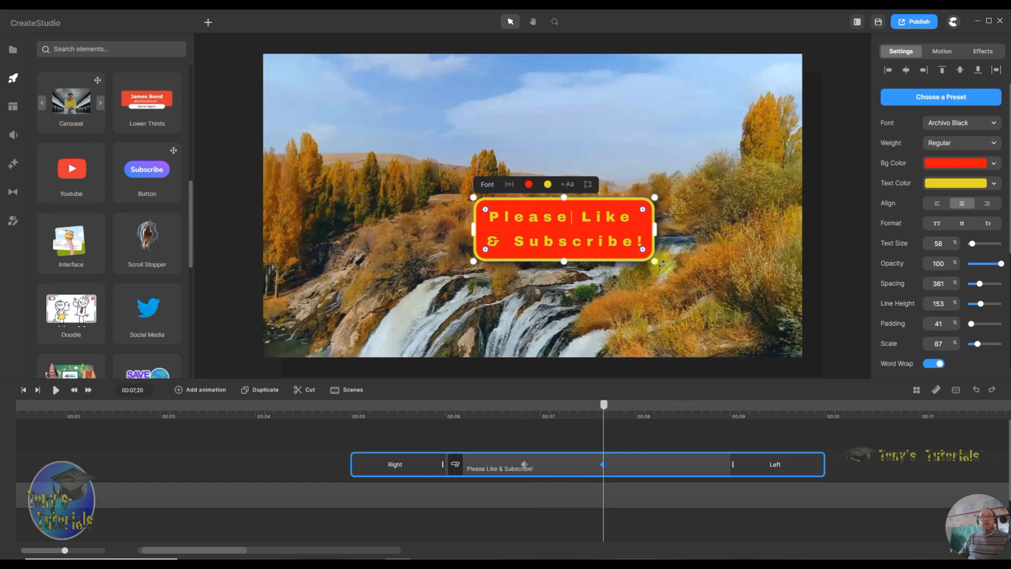
mouse_move(661, 264)
mouse_down()
mouse_move(472, 216)
mouse_move(469, 244)
mouse_move(476, 214)
mouse_move(645, 248)
mouse_move(653, 261)
mouse_up()
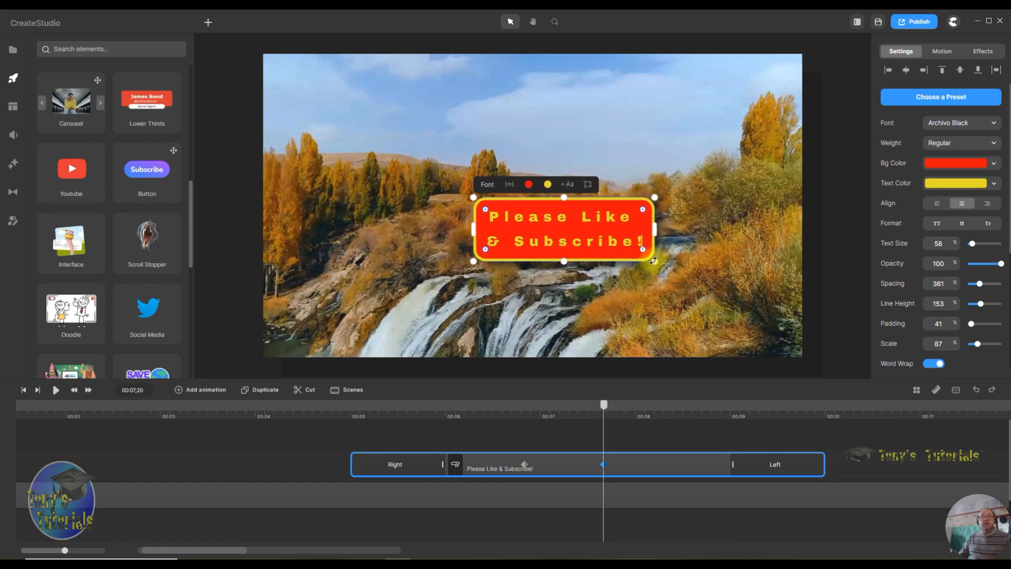
drag(655, 195, 736, 168)
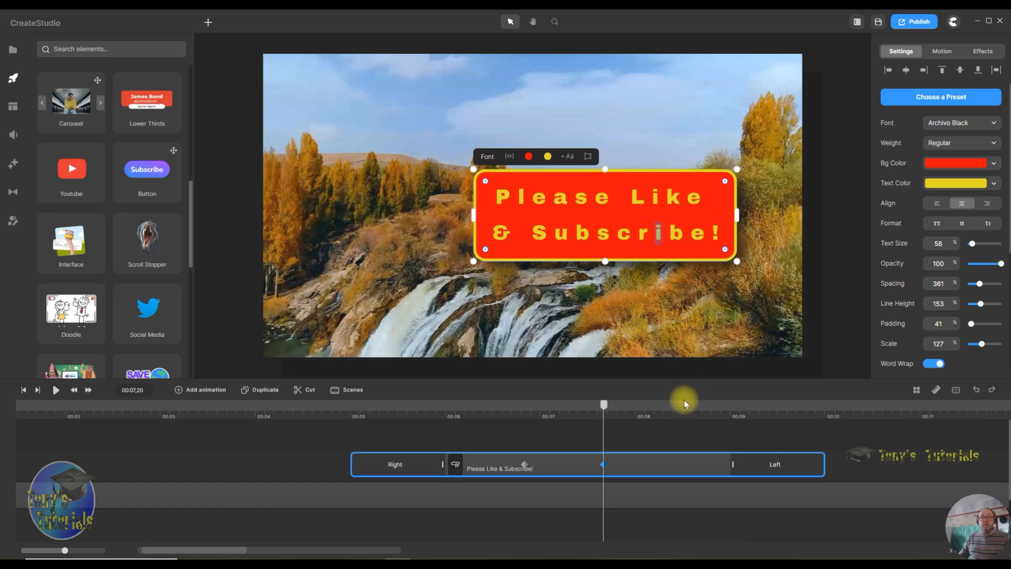
drag(603, 406, 274, 406)
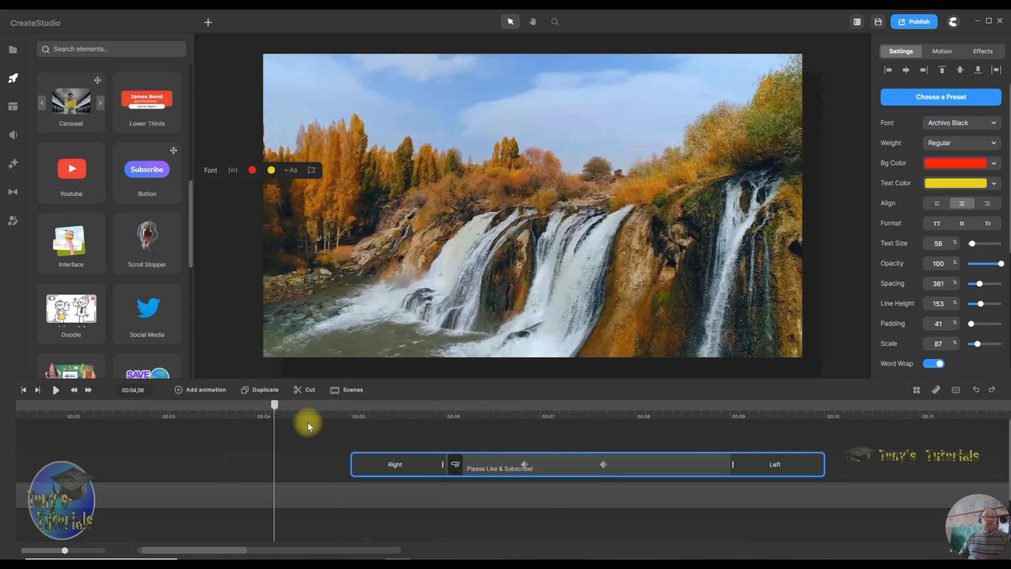
click(56, 390)
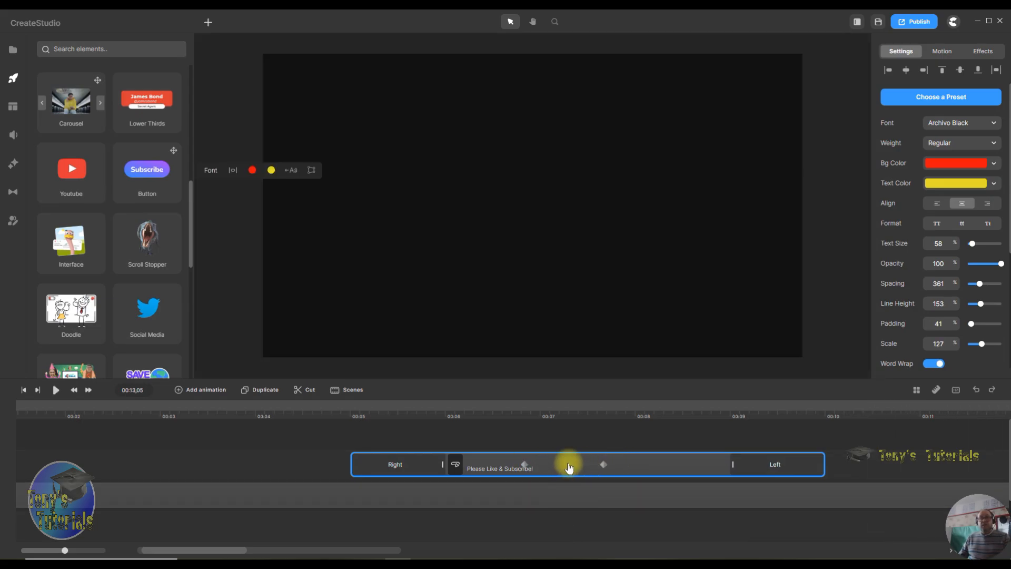
Step: Try the custom animation around the 7-second mark with playback from 00:05,01, and shift it back to about 6.5 seconds
click(590, 467)
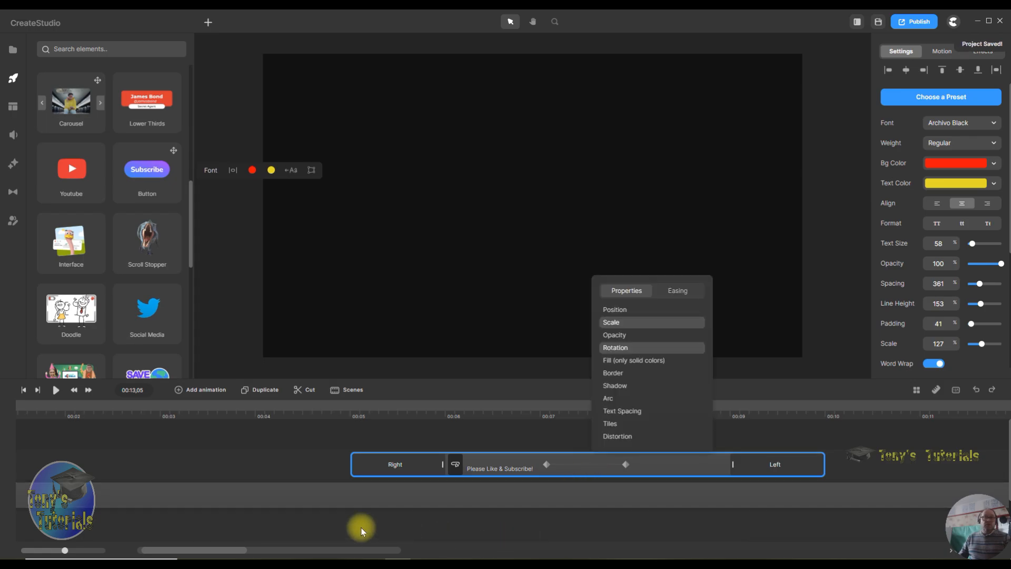
click(354, 412)
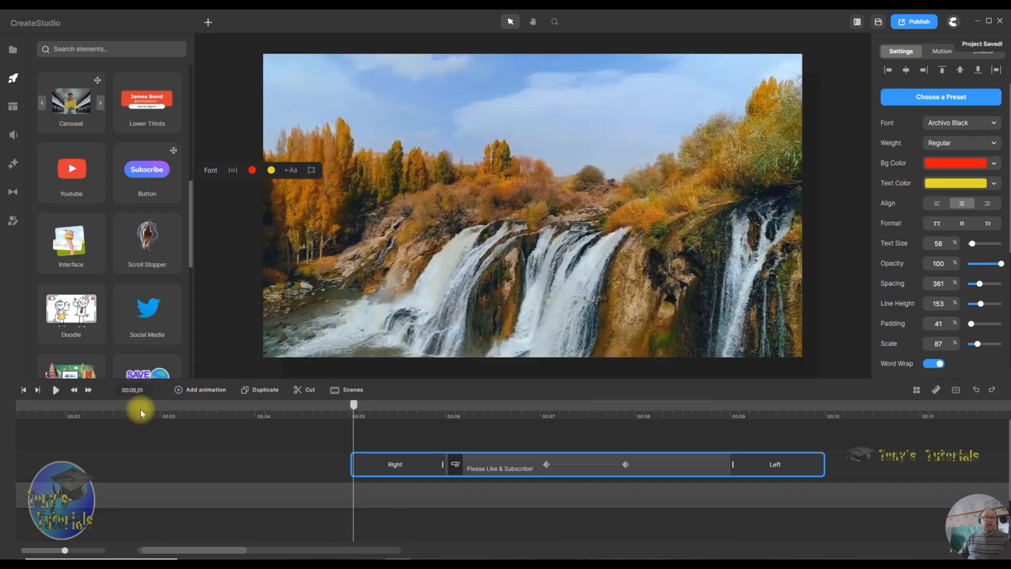
click(55, 390)
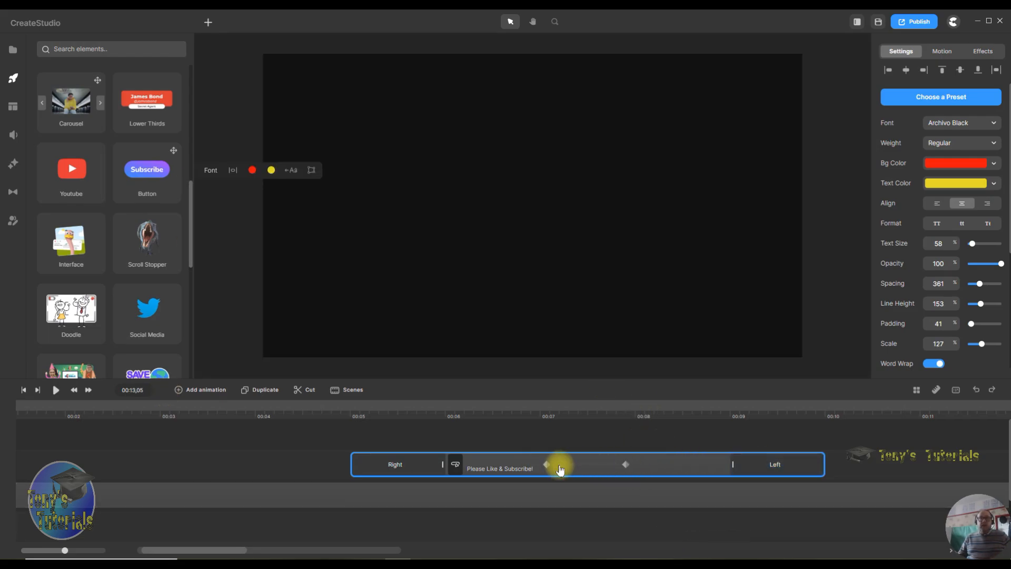
drag(586, 469, 535, 467)
click(492, 466)
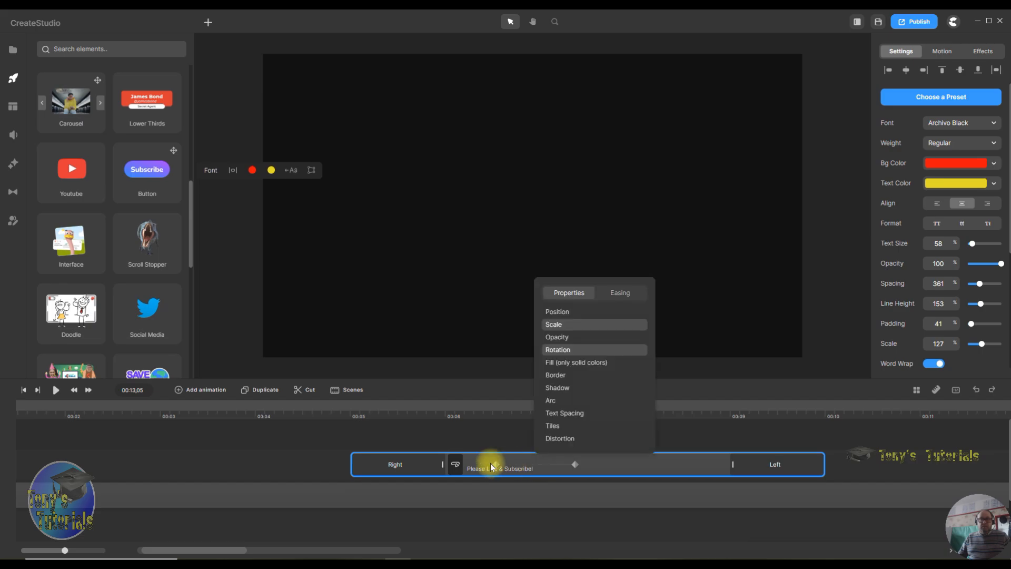
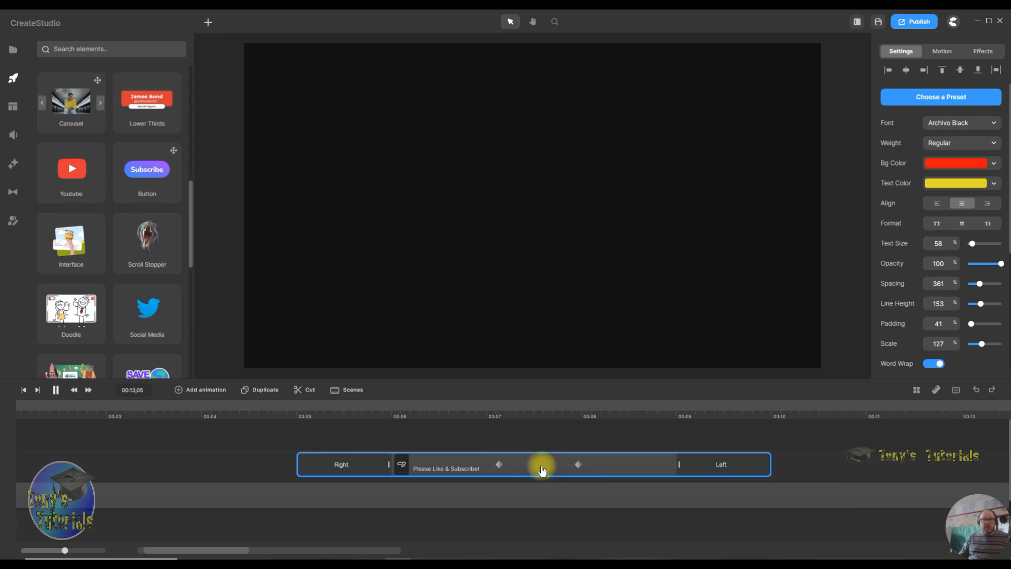
Step: Review the easing options and the animatable properties of the caption's custom animation
click(550, 473)
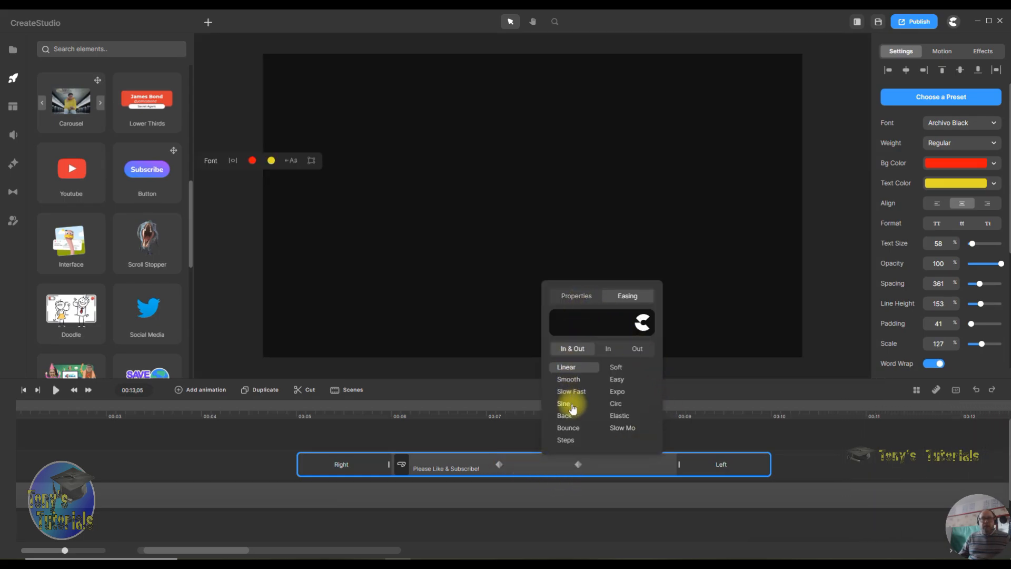
click(571, 299)
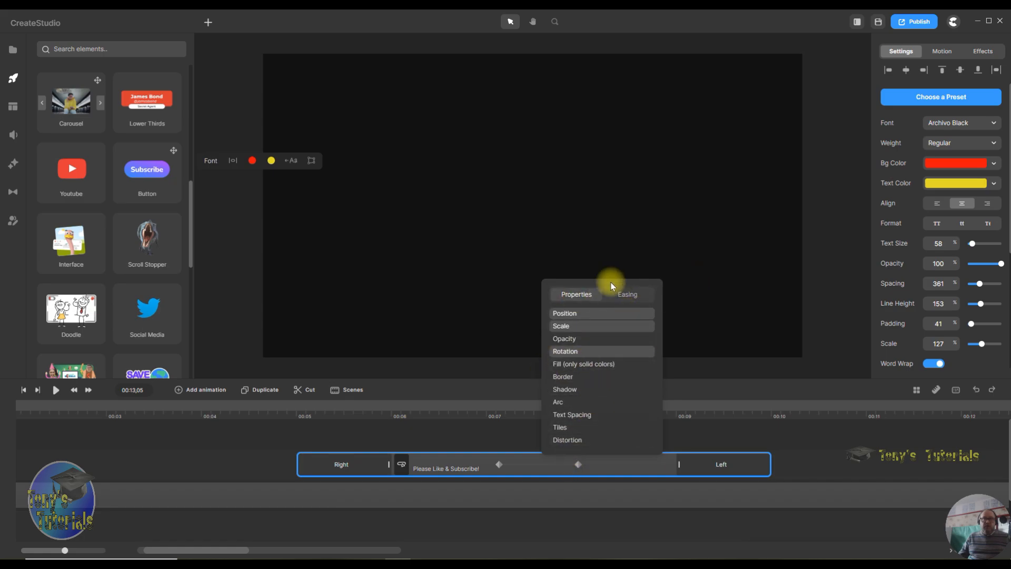
click(519, 467)
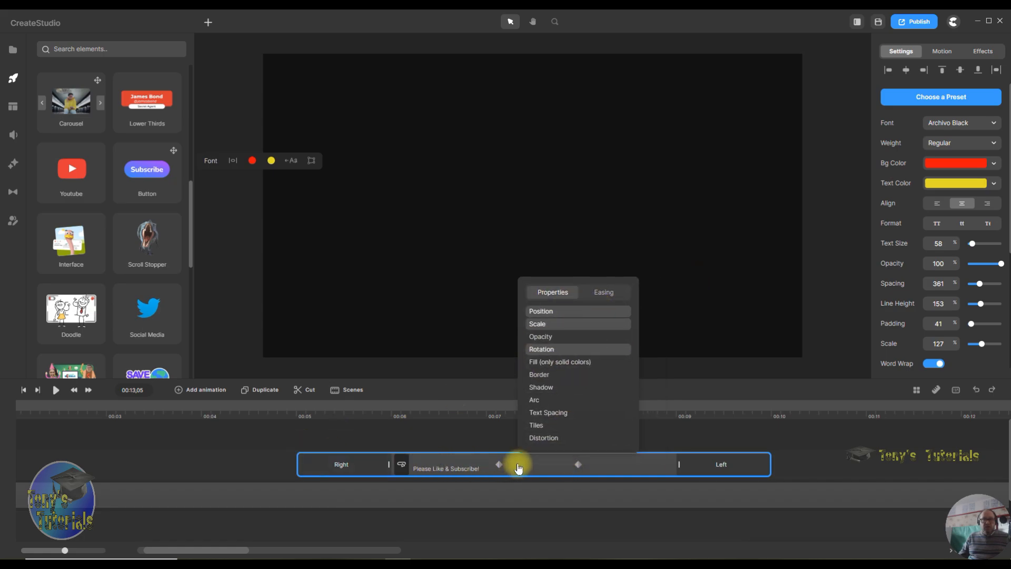
click(745, 422)
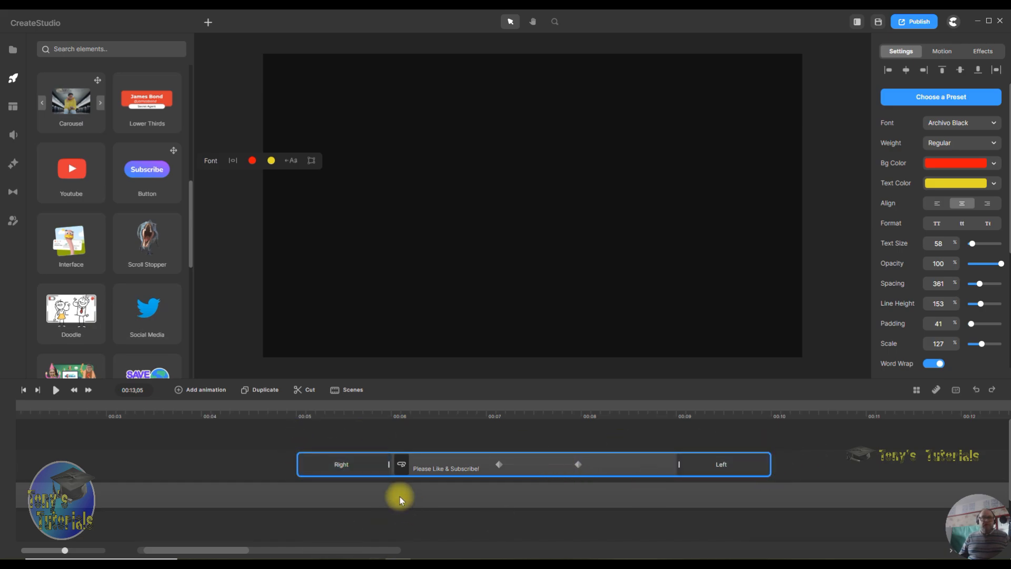
Step: Slightly lengthen the caption's Right In motion and slightly shorten its Left Out motion on the timeline
click(387, 464)
mouse_move(388, 465)
mouse_down()
mouse_move(437, 465)
mouse_move(392, 467)
mouse_up()
mouse_move(682, 468)
mouse_down()
mouse_move(661, 465)
mouse_move(685, 466)
mouse_up()
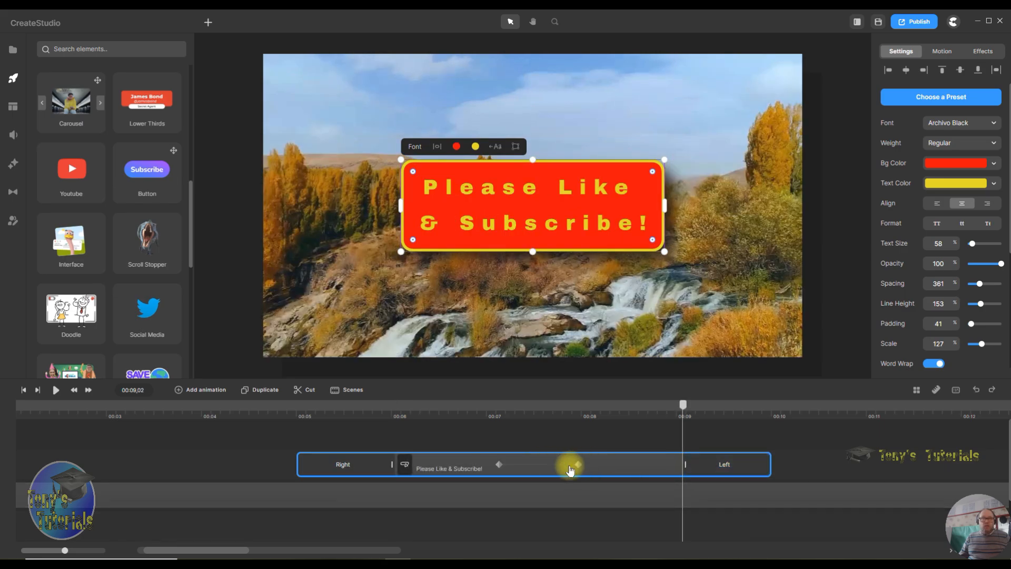
Step: Shorten the custom animation to about half a second starting at 00:07,06 and play the video from there
drag(577, 464, 506, 464)
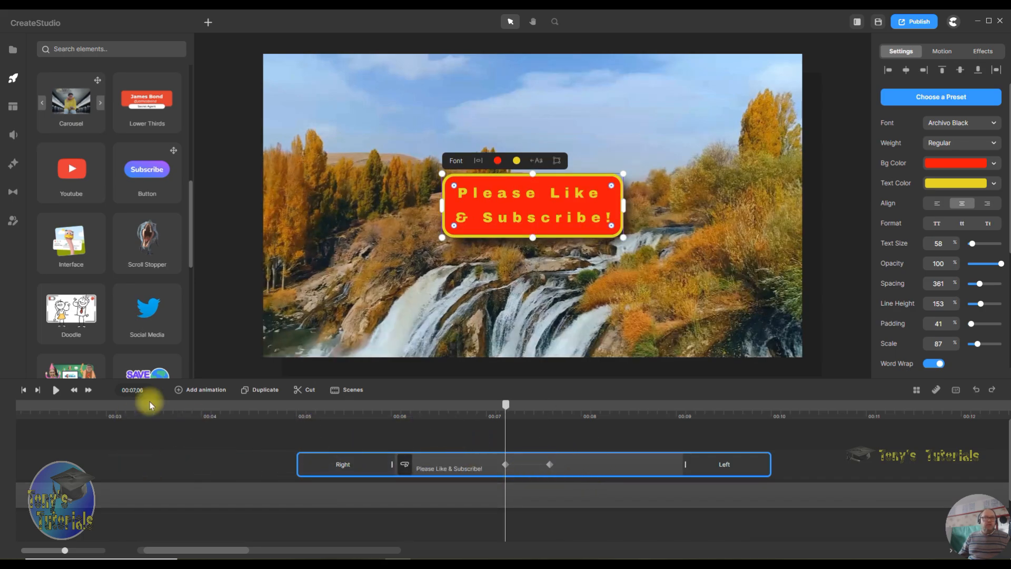
click(62, 393)
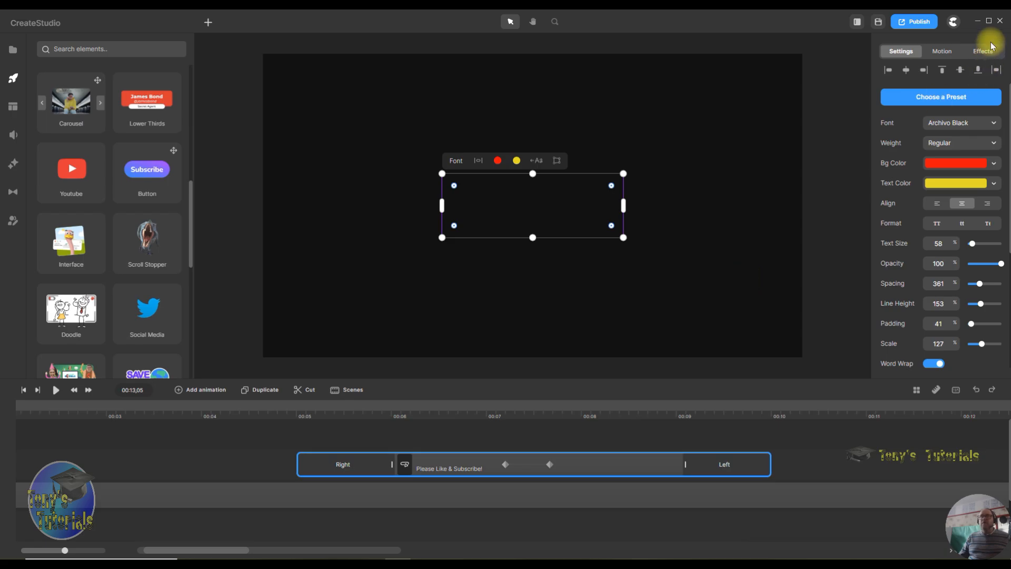
Step: Minimise CreateStudio and close the Animation apps folder window on the desktop
click(988, 20)
click(975, 24)
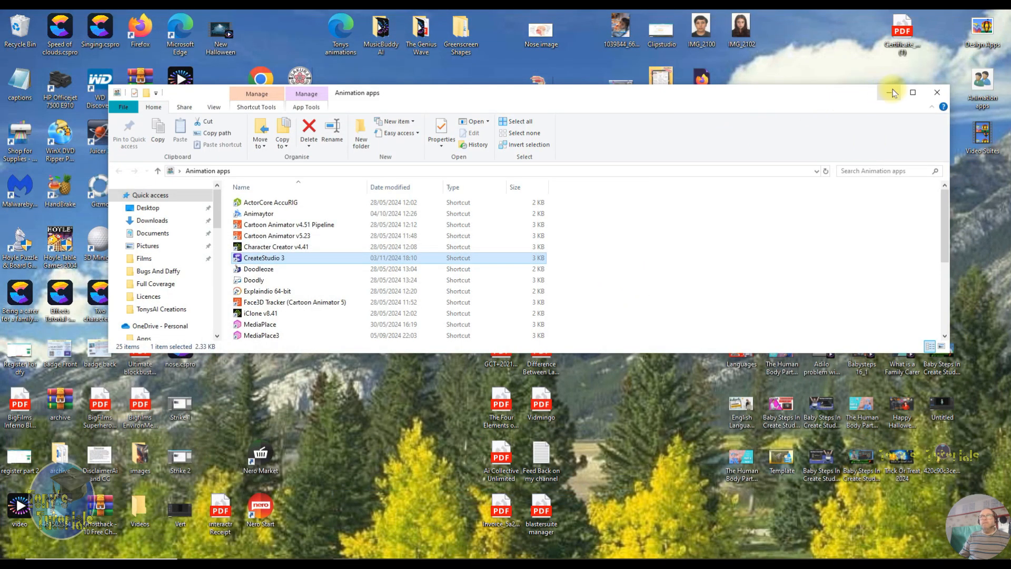
click(937, 92)
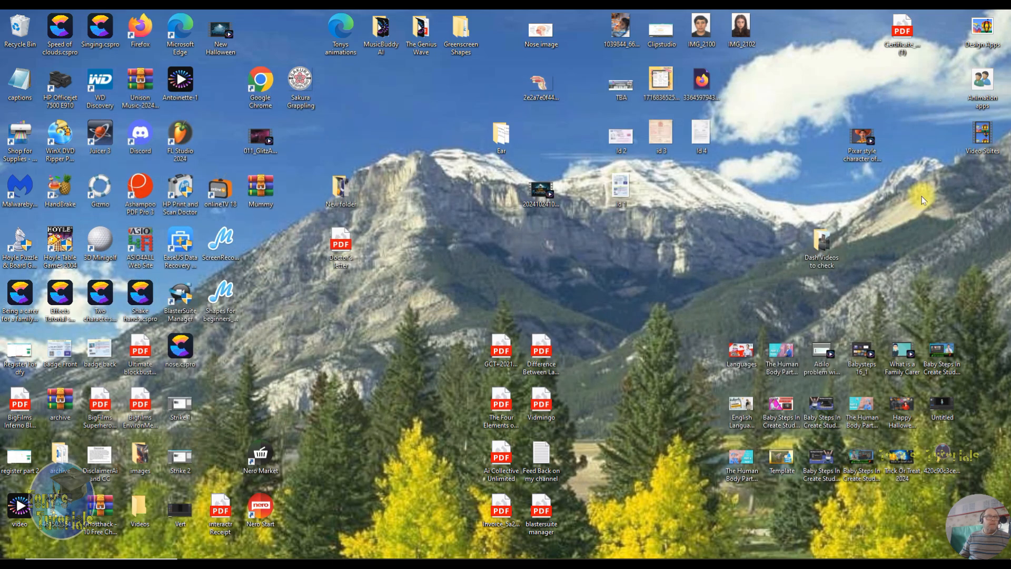
Step: Inspect the shortcuts in the desktop's Video Suites folder, close its window and switch back to CreateStudio
double_click(981, 134)
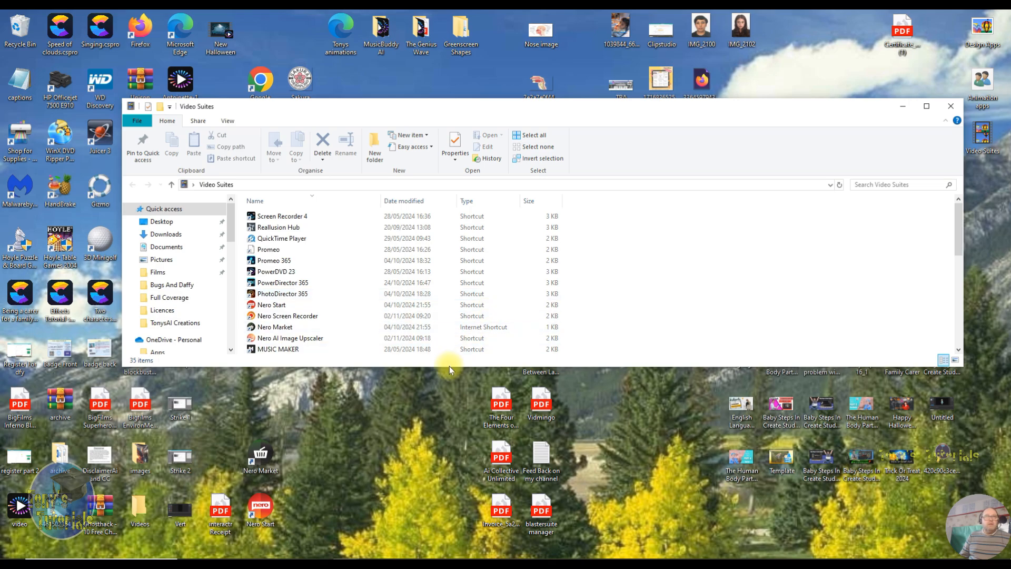
drag(487, 366, 577, 321)
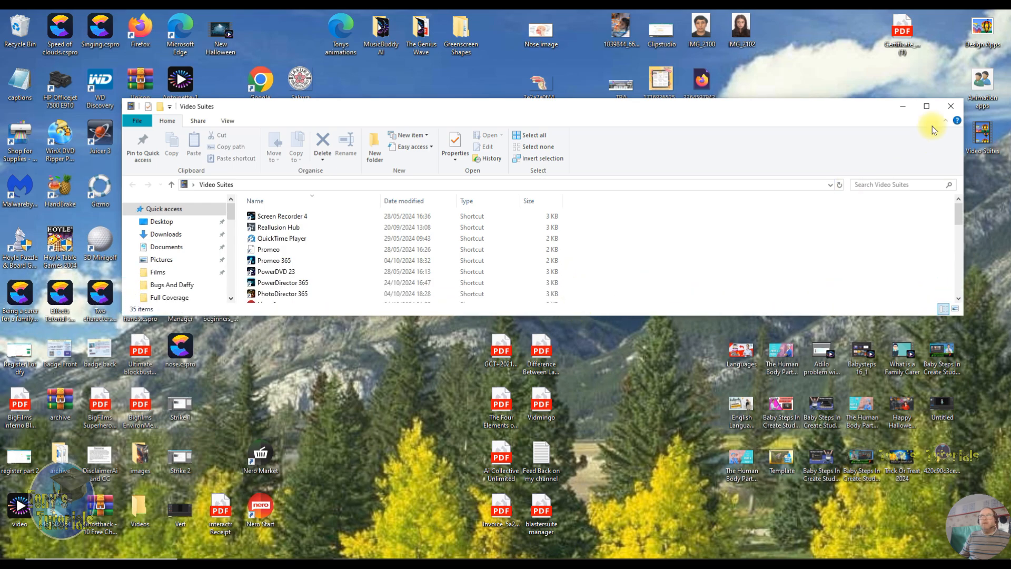
click(951, 106)
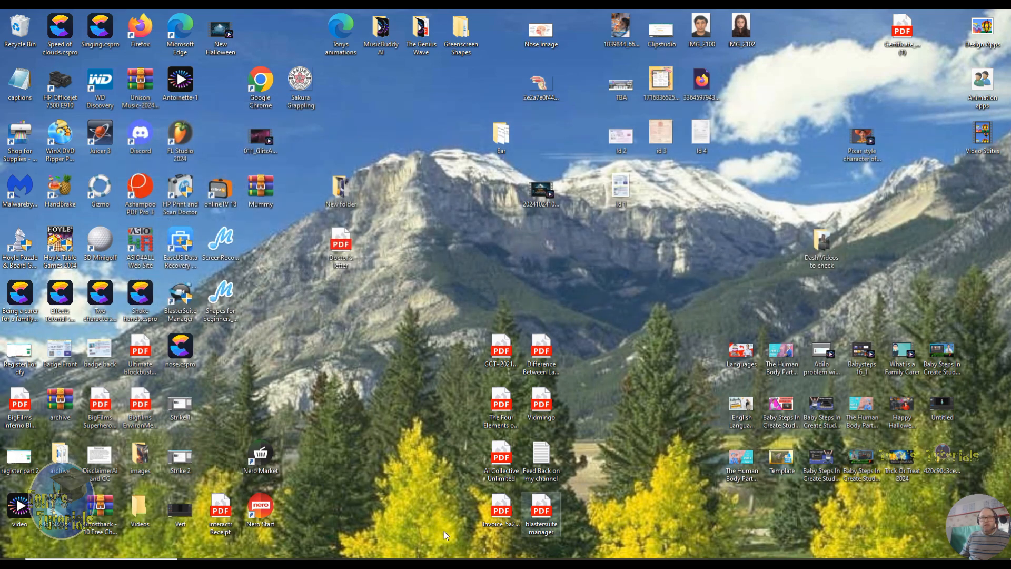
click(398, 562)
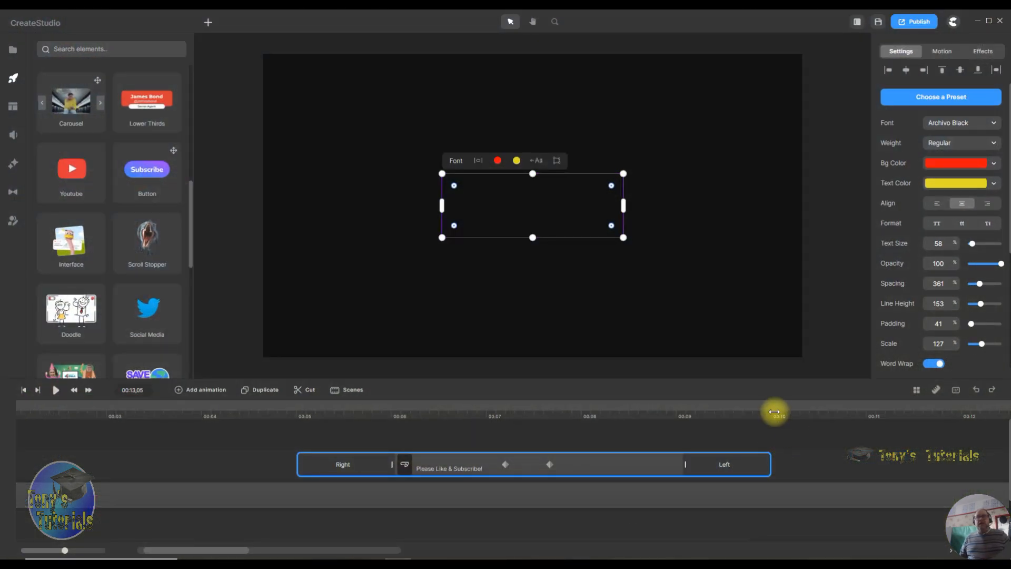